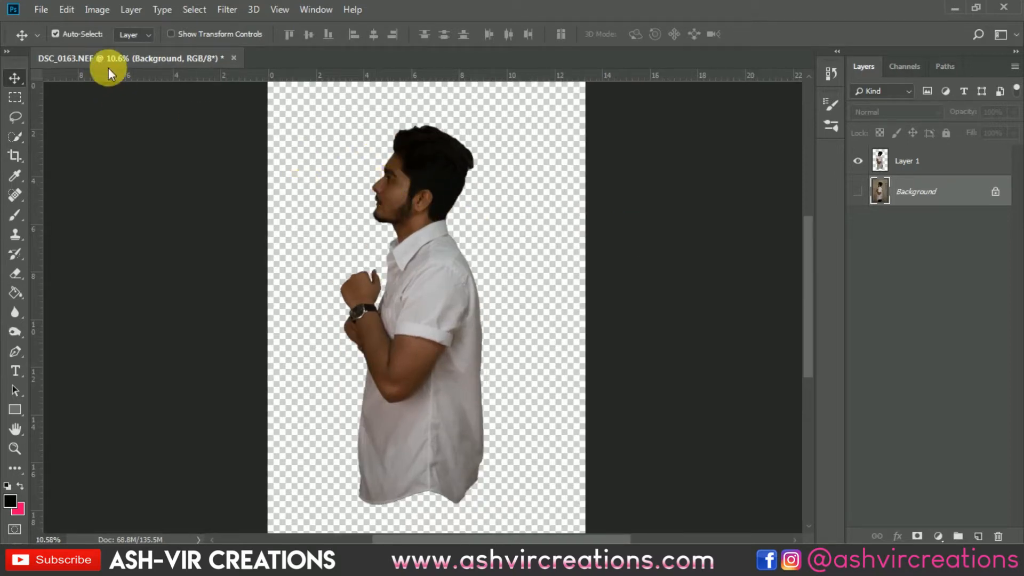
# Open the background-background-image-blue-sky-1054218 mountain photo from the 26 jan folder.
pyautogui.click(41, 9)
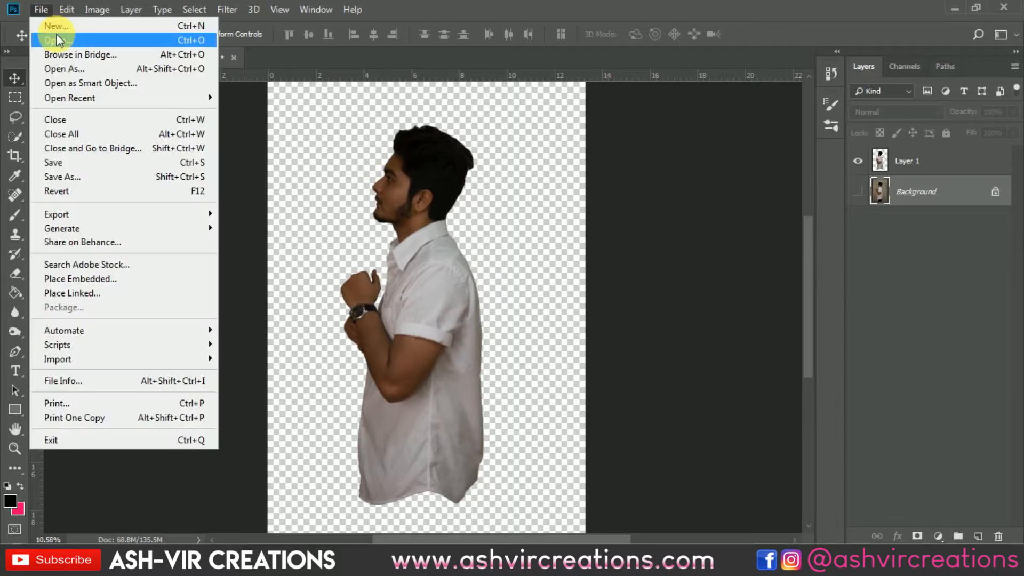
pyautogui.click(98, 45)
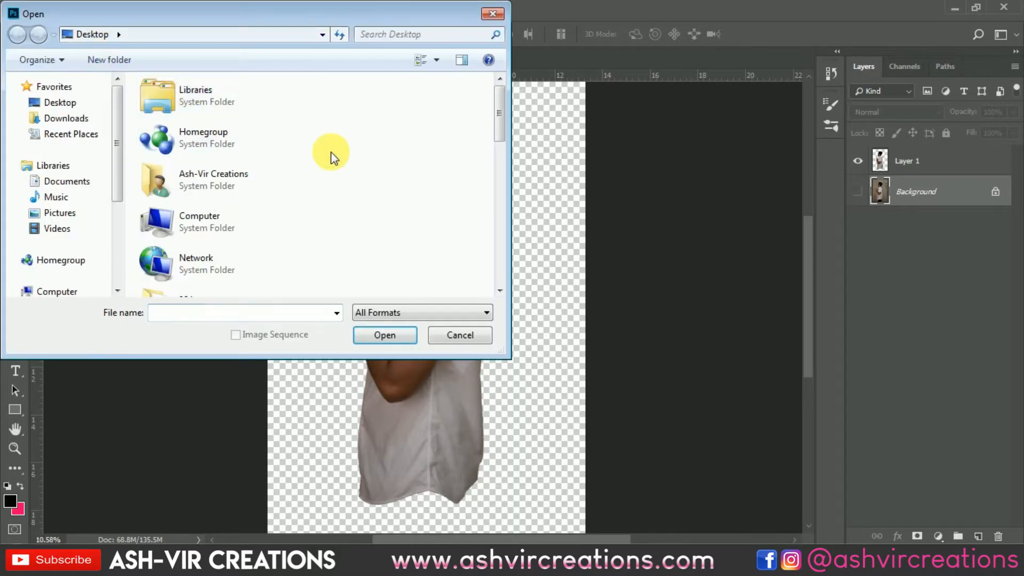
pyautogui.scroll(-2, 248, 195)
pyautogui.doubleClick(248, 195)
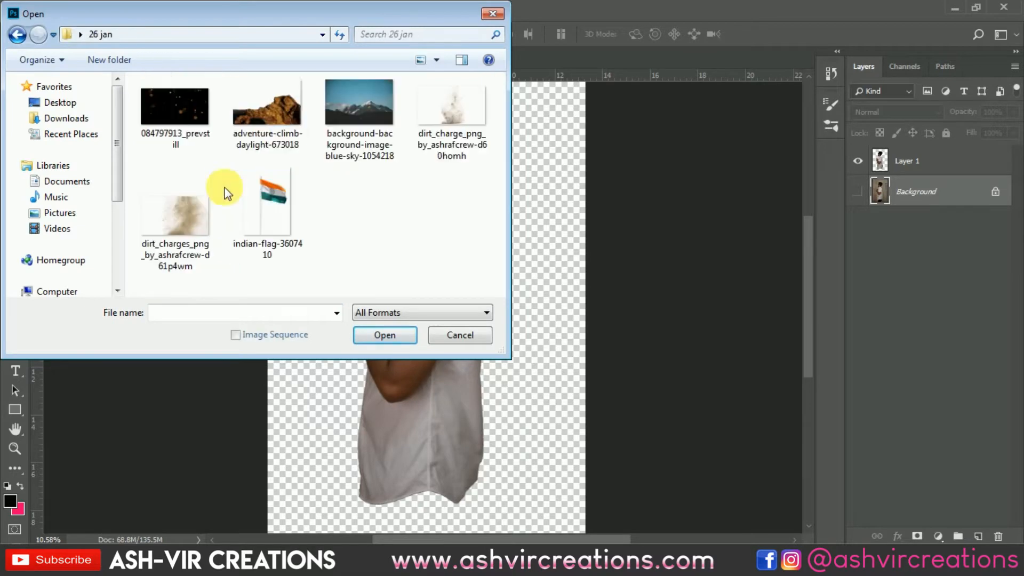
pyautogui.doubleClick(343, 103)
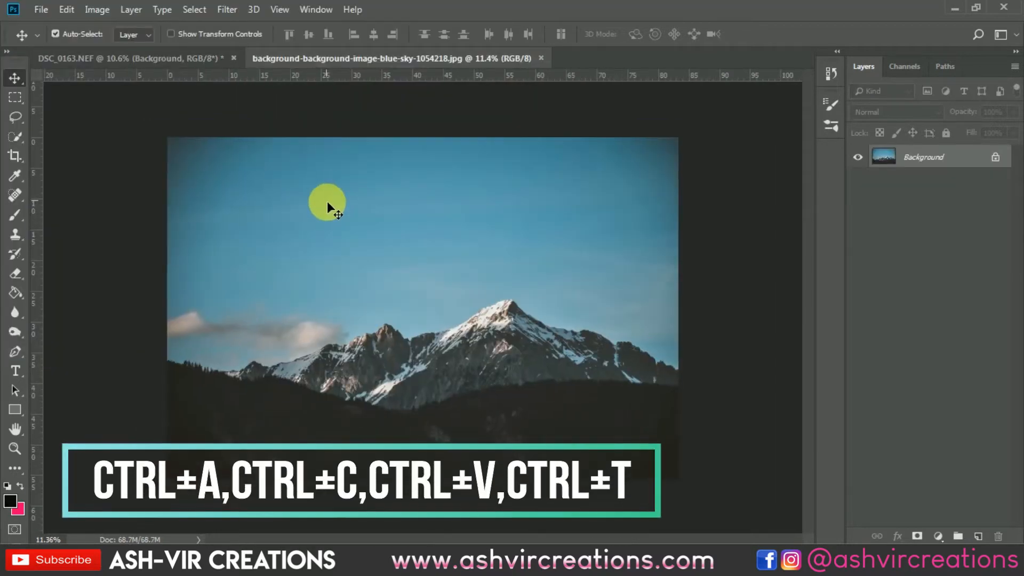
# Copy the whole mountain photo into the DSC_0163 document and position it behind the cut-out man.
pyautogui.click(215, 60)
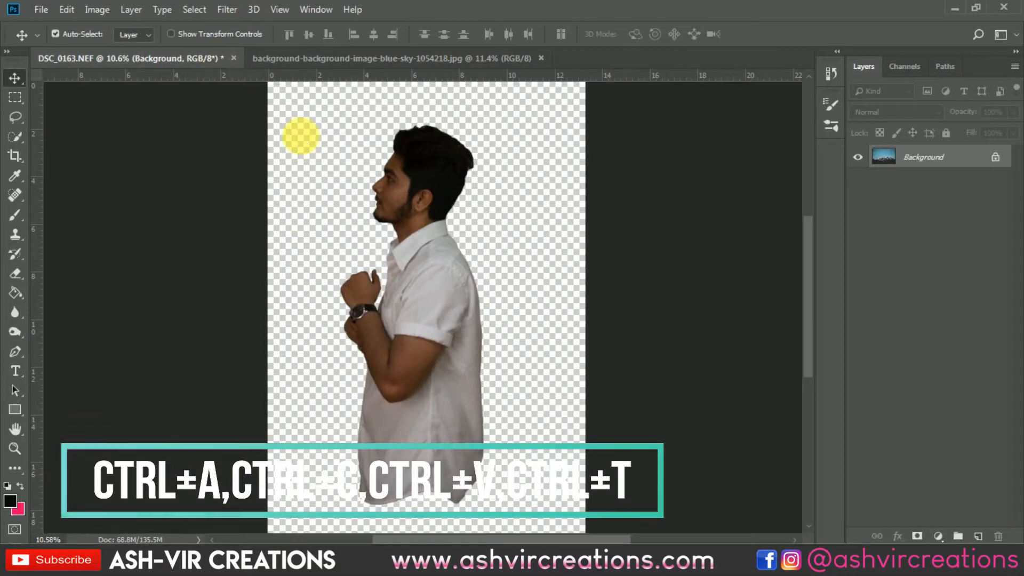
pyautogui.hotkey('ctrl', 'v')
pyautogui.moveTo(300, 135); pyautogui.dragTo(358, 244)
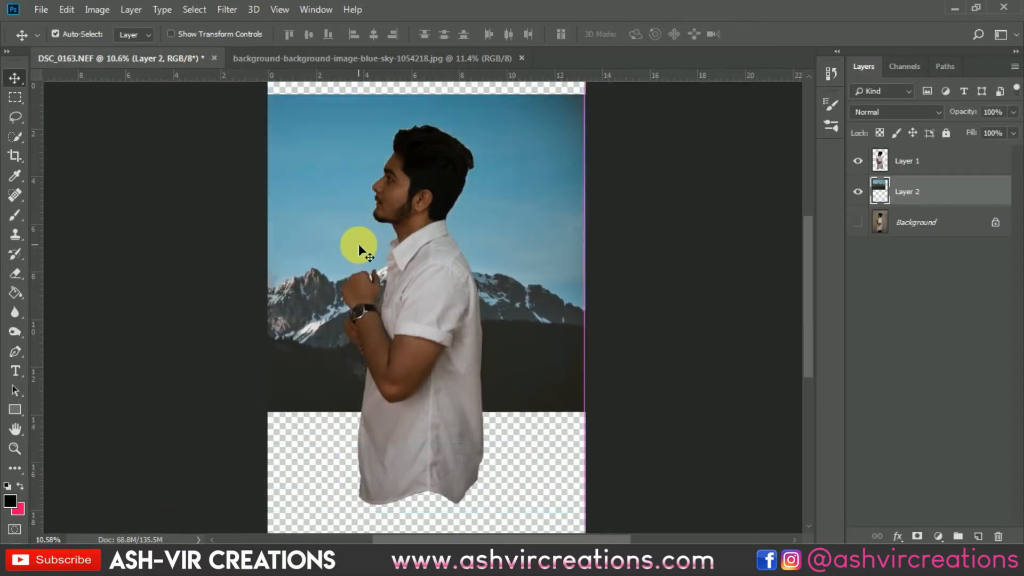
# Scale up and reposition the mountain photo layer so it covers the whole portrait canvas behind the man.
pyautogui.hotkey('ctrl', 't')
pyautogui.moveTo(540, 162); pyautogui.dragTo(658, 115)
pyautogui.scroll(3, 504, 158)
pyautogui.scroll(-7, 501, 161)
pyautogui.moveTo(479, 215); pyautogui.dragTo(484, 234)
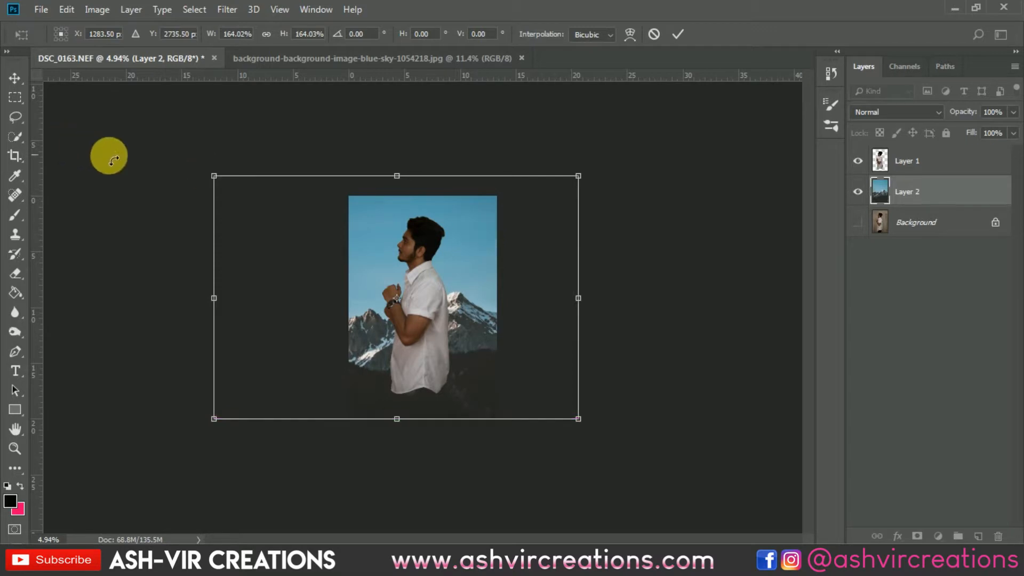
pyautogui.moveTo(213, 175); pyautogui.dragTo(205, 171)
pyautogui.doubleClick(366, 224)
pyautogui.scroll(3, 363, 222)
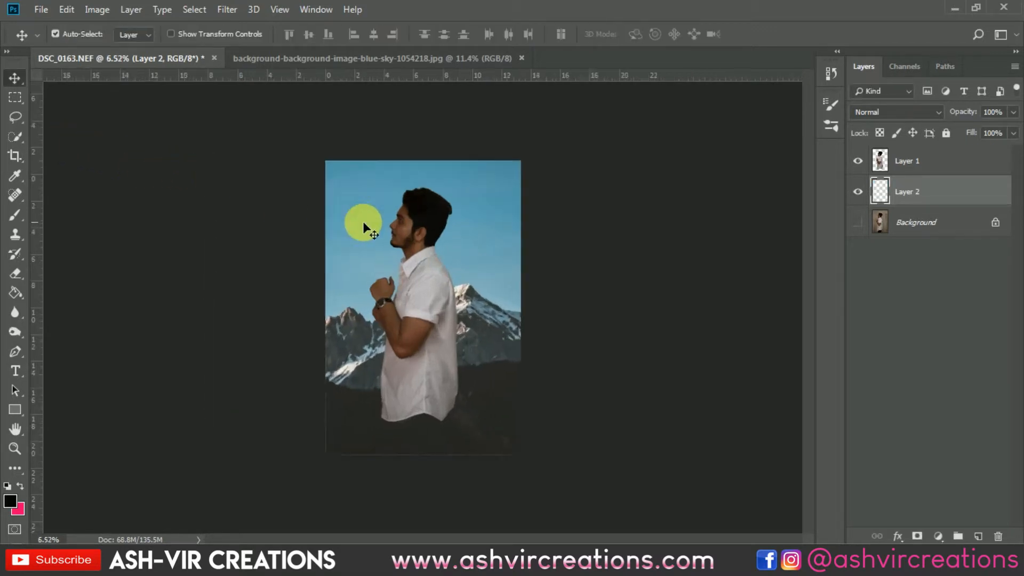
pyautogui.scroll(-1, 367, 214)
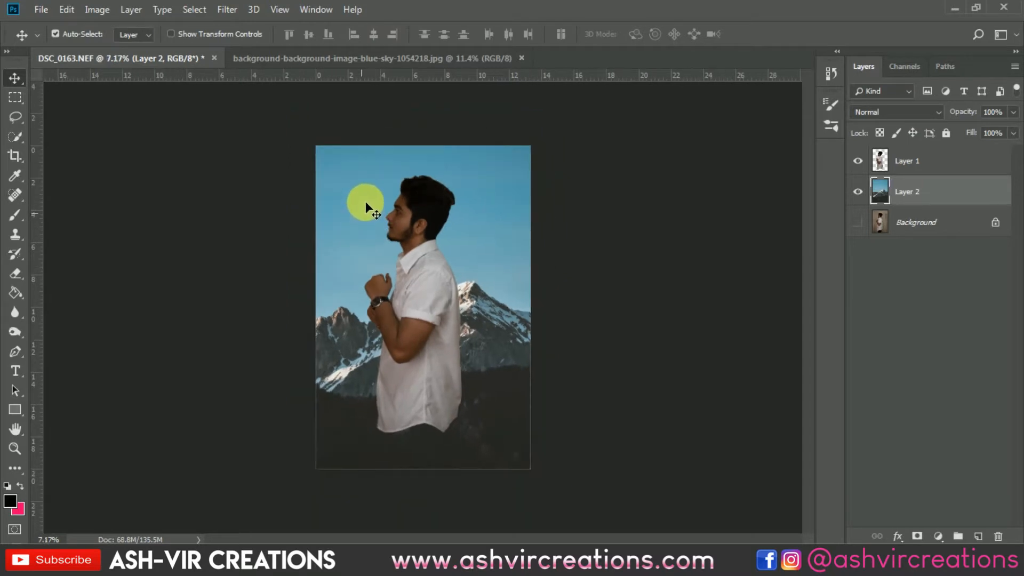
# Extend the canvas with the Crop tool into a landscape format, adding room on both sides and above the man.
pyautogui.scroll(-1, 366, 201)
pyautogui.click(14, 155)
pyautogui.click(370, 257)
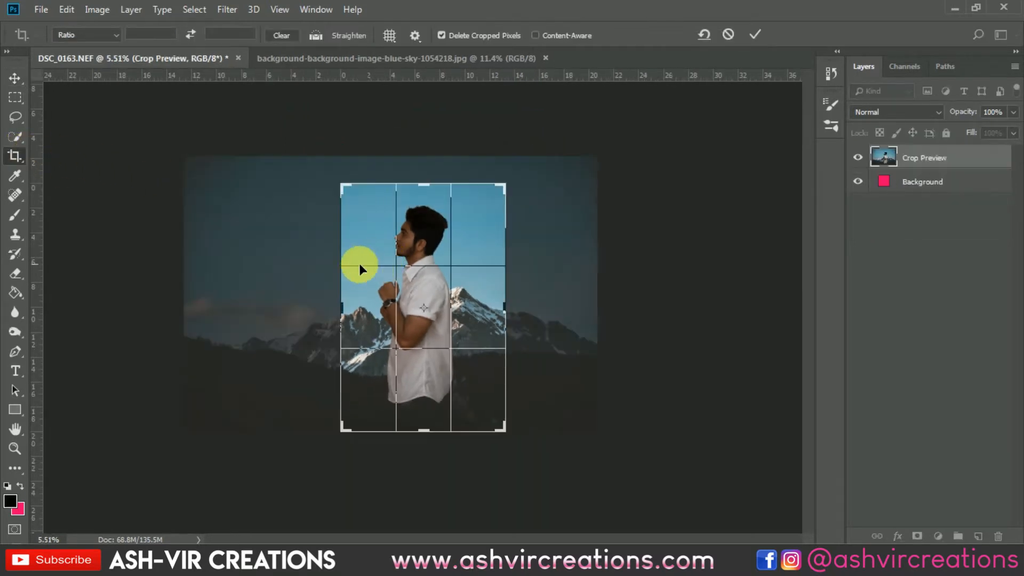
pyautogui.moveTo(341, 186); pyautogui.dragTo(235, 162)
pyautogui.moveTo(613, 313); pyautogui.dragTo(651, 302)
pyautogui.click(754, 35)
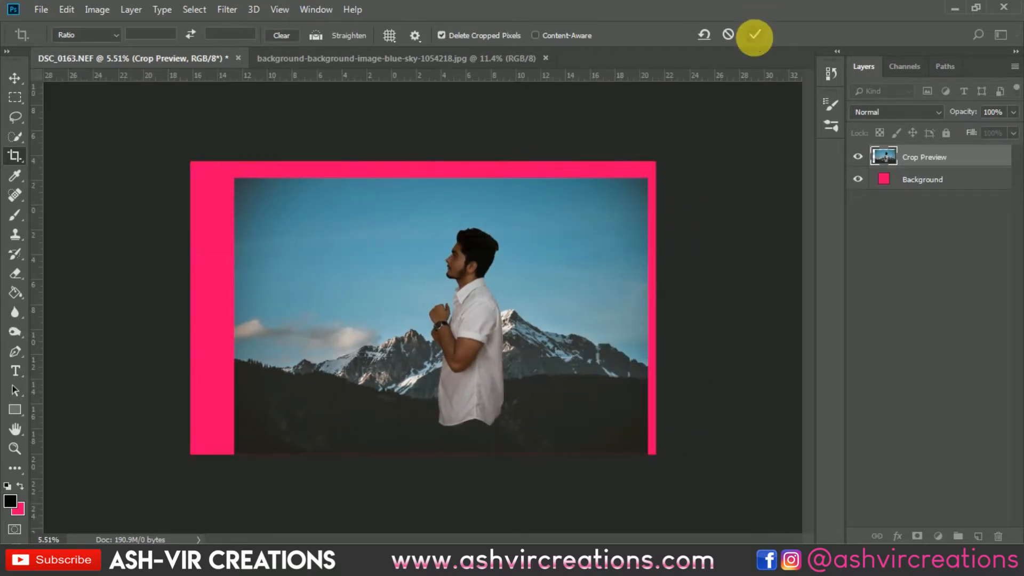
pyautogui.press('v')
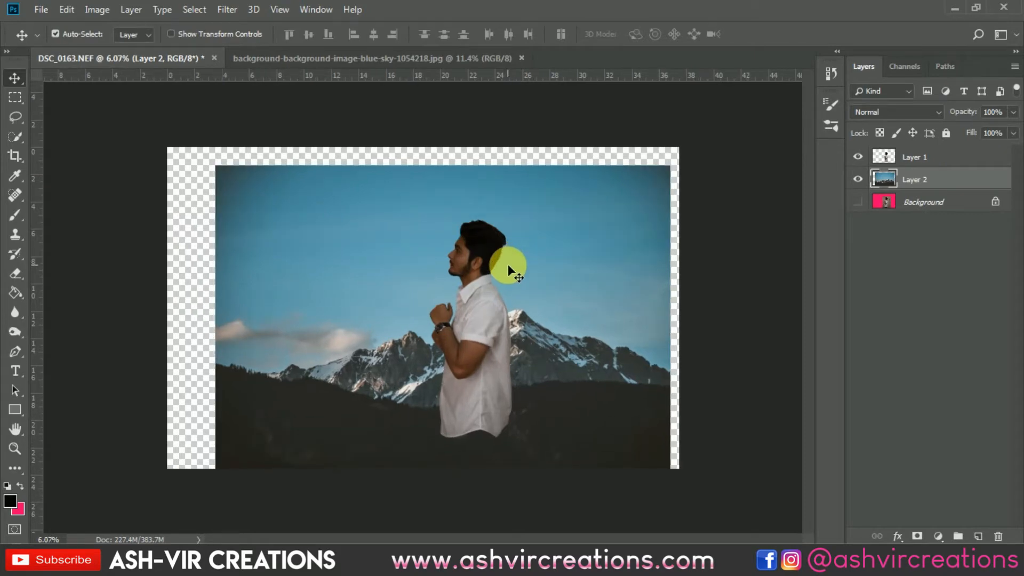
# Open the indian-flag-3607410 image and copy the flag into the DSC_0163 document, placing it in the sky left of the man.
pyautogui.scroll(1, 334, 250)
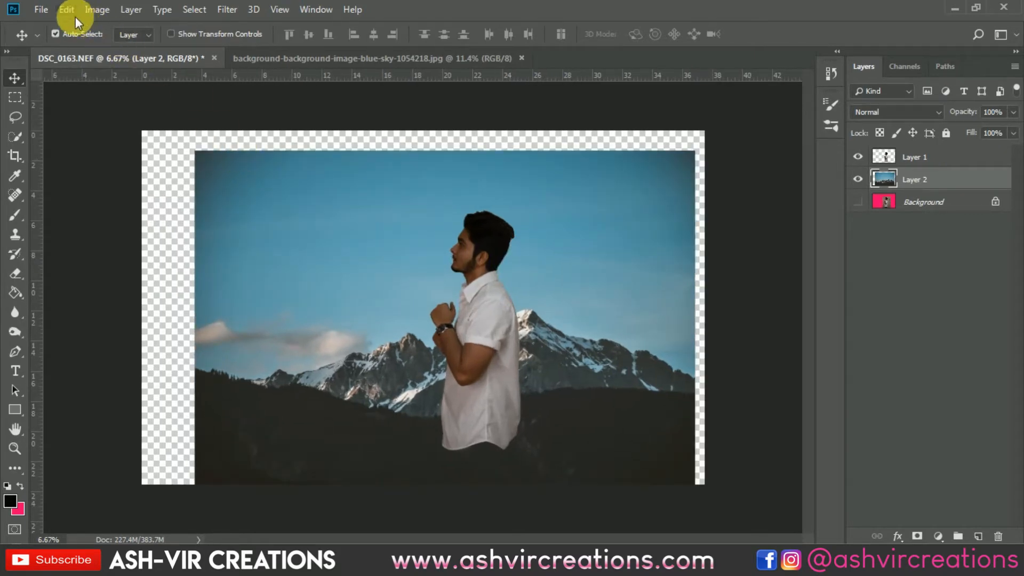
pyautogui.click(41, 12)
pyautogui.click(49, 37)
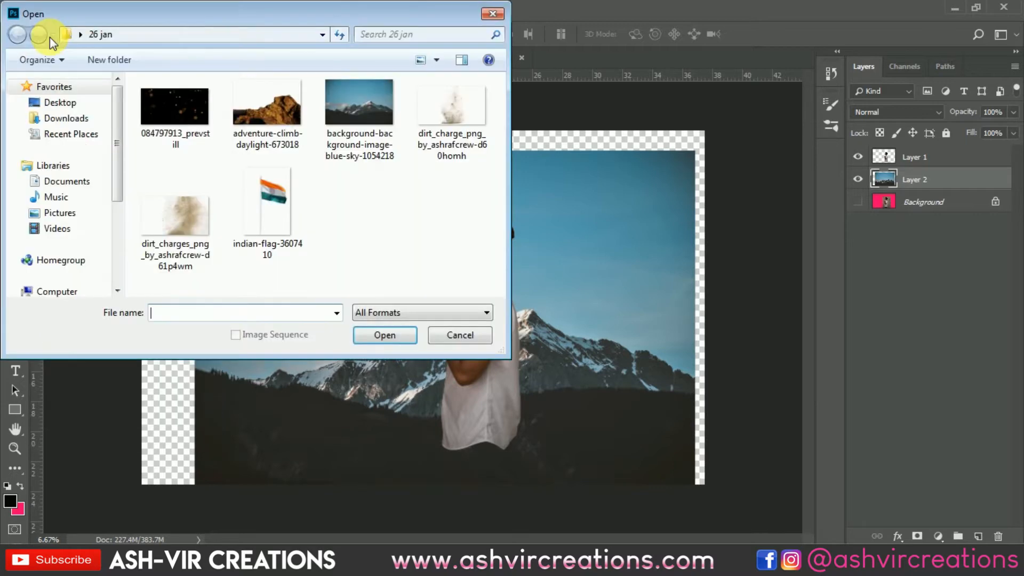
pyautogui.doubleClick(263, 200)
pyautogui.moveTo(415, 227); pyautogui.dragTo(286, 209)
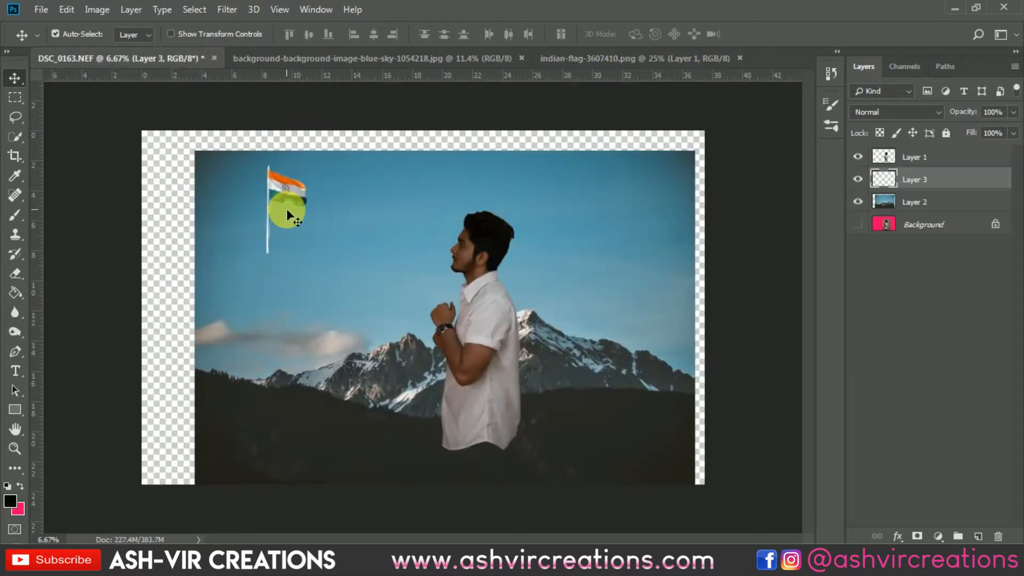
# Scale the flag layer to about 144% and position it in the sky left of the man.
pyautogui.hotkey('ctrl', 't')
pyautogui.moveTo(308, 253); pyautogui.dragTo(351, 297)
pyautogui.moveTo(305, 220); pyautogui.dragTo(293, 232)
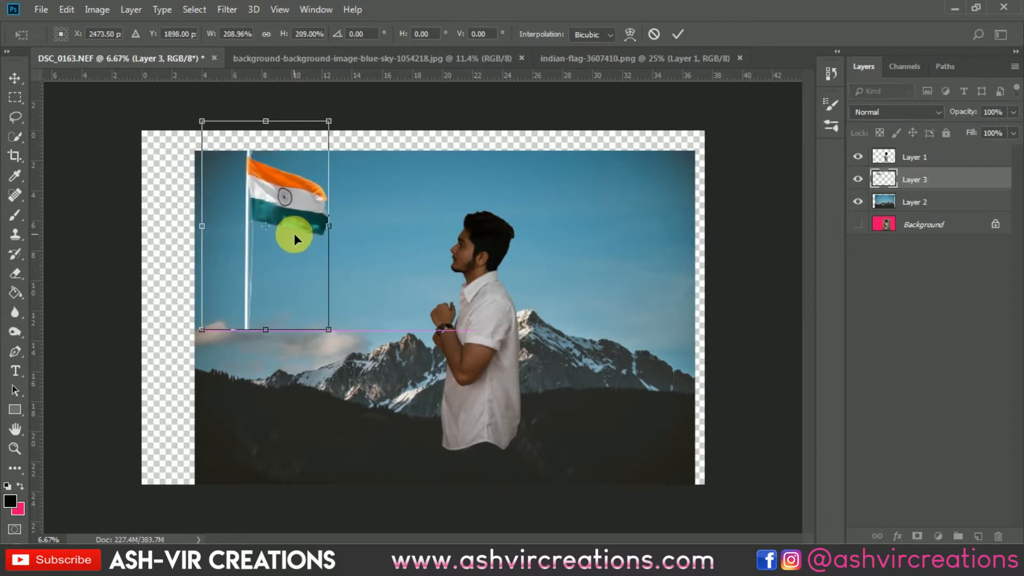
pyautogui.moveTo(329, 329); pyautogui.dragTo(310, 297)
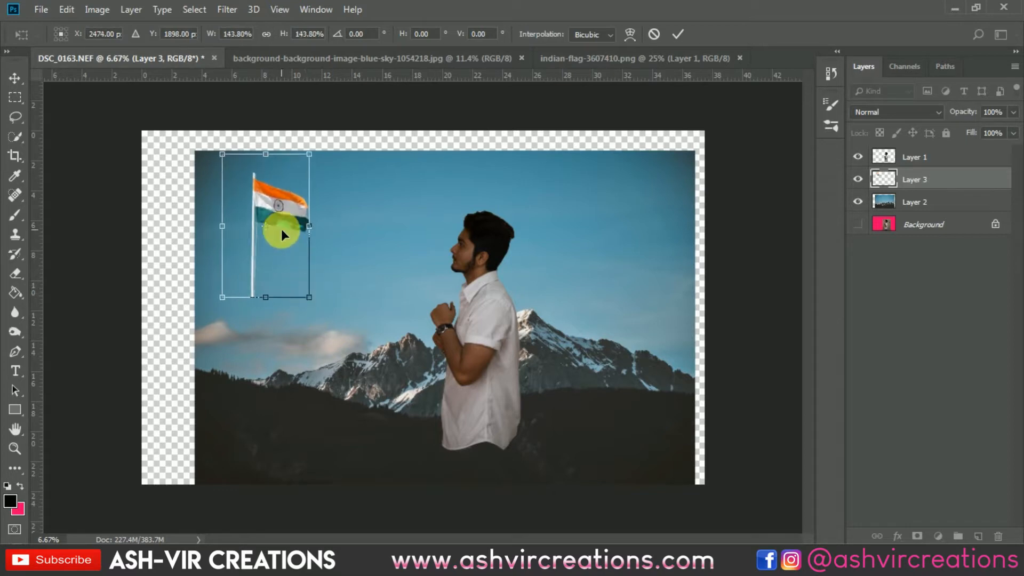
pyautogui.moveTo(274, 203); pyautogui.dragTo(322, 201)
pyautogui.press('Return')
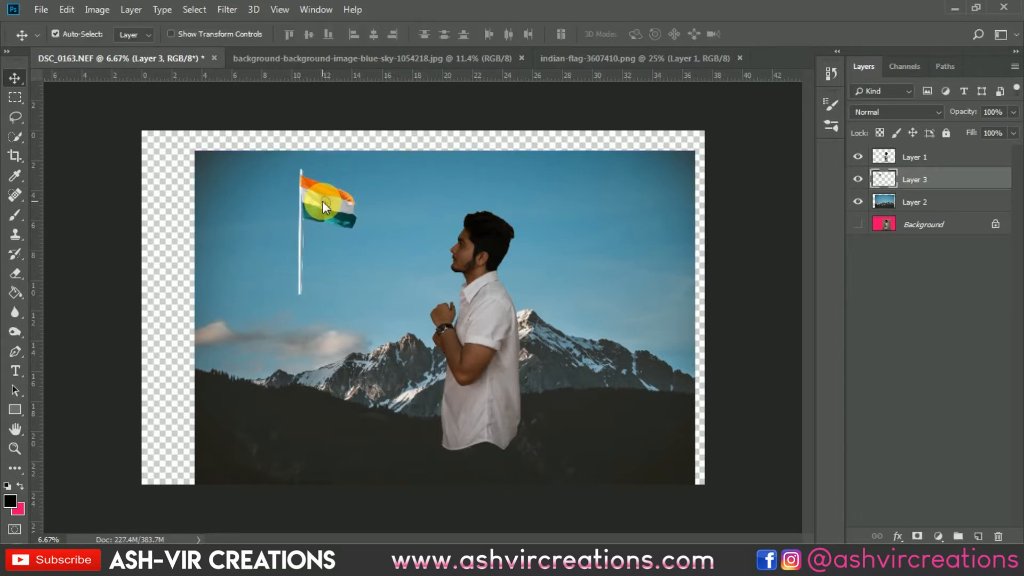
# Select the lower part of the flagpole and stretch it downward to about 297% height so it reaches the dark hill.
pyautogui.scroll(2, 322, 200)
pyautogui.scroll(1, 322, 200)
pyautogui.scroll(-1, 317, 186)
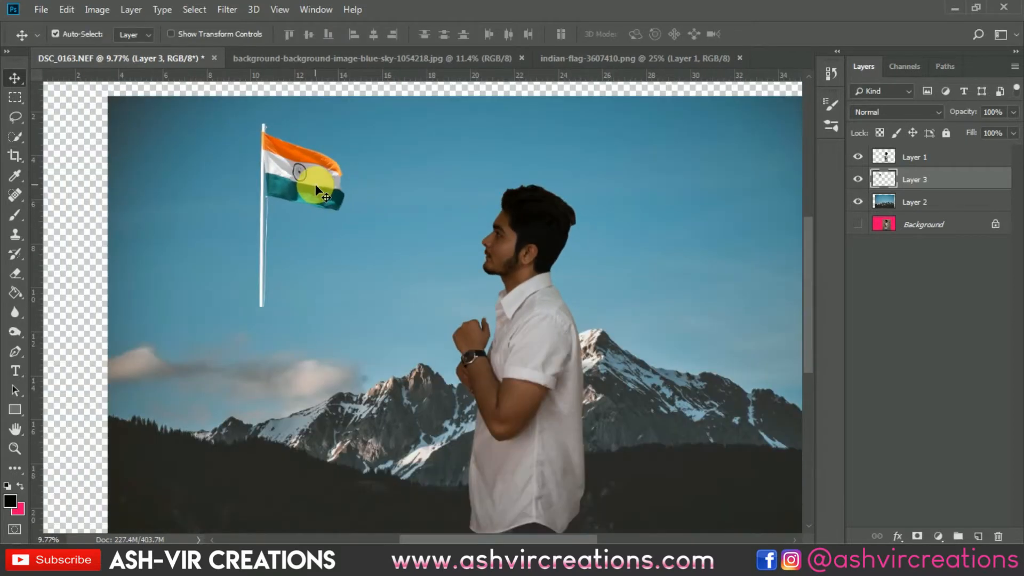
pyautogui.click(15, 100)
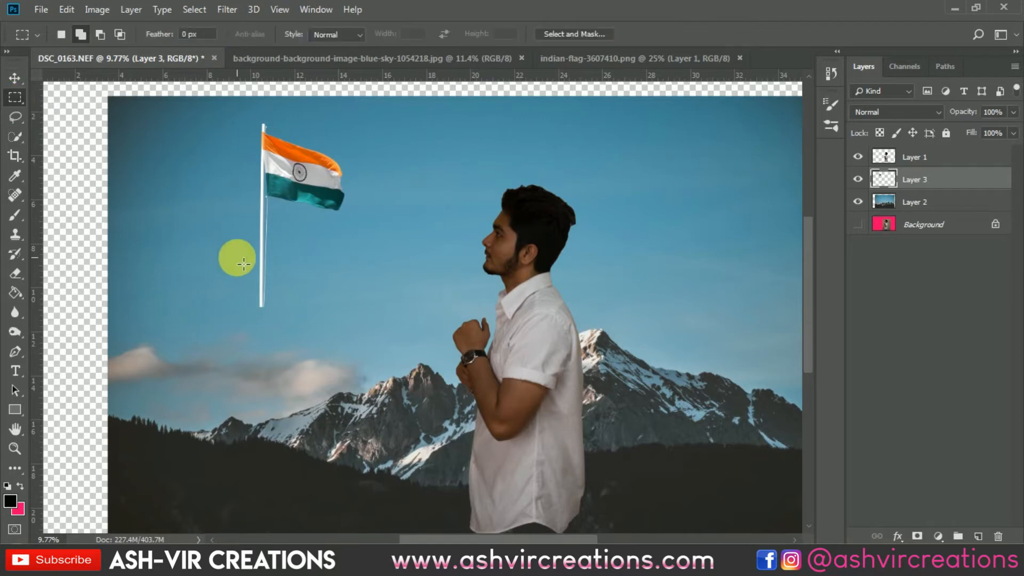
pyautogui.moveTo(233, 241); pyautogui.dragTo(270, 491)
pyautogui.hotkey('ctrl', 't')
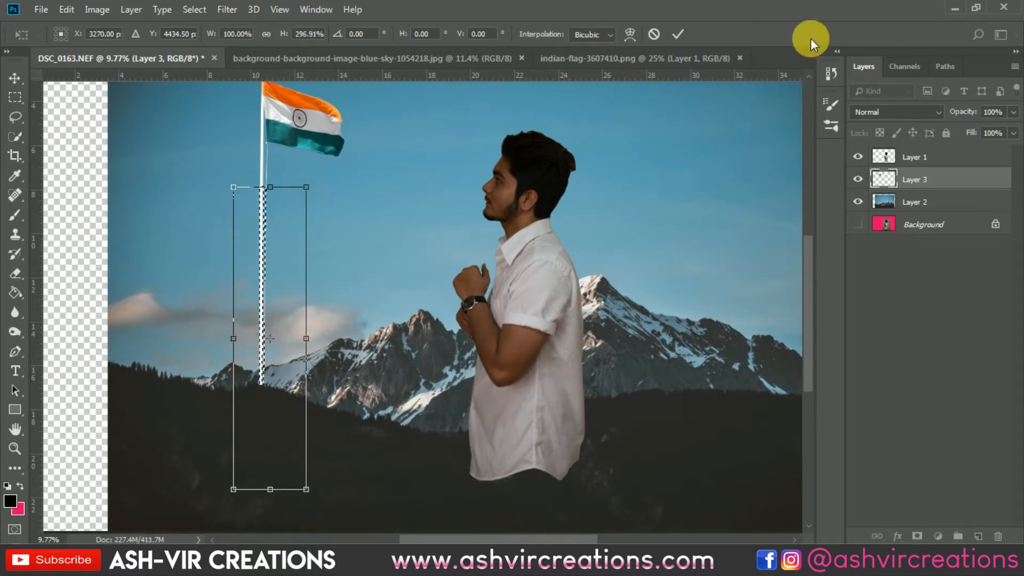
pyautogui.click(679, 33)
pyautogui.press('v')
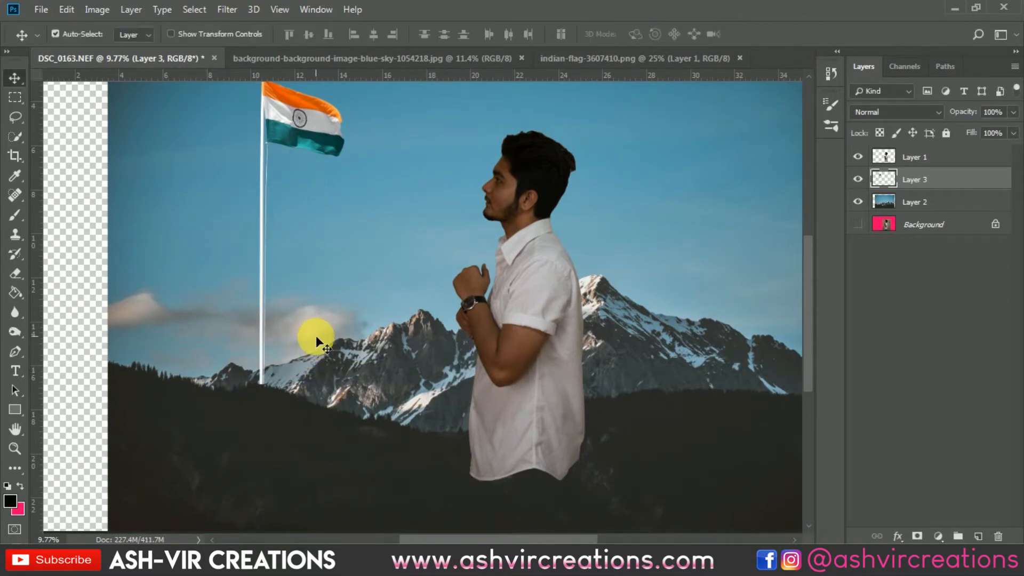
# Examine the lengthened flagpole and the flag's placement within the whole composition.
pyautogui.scroll(-4, 316, 340)
pyautogui.scroll(1, 322, 319)
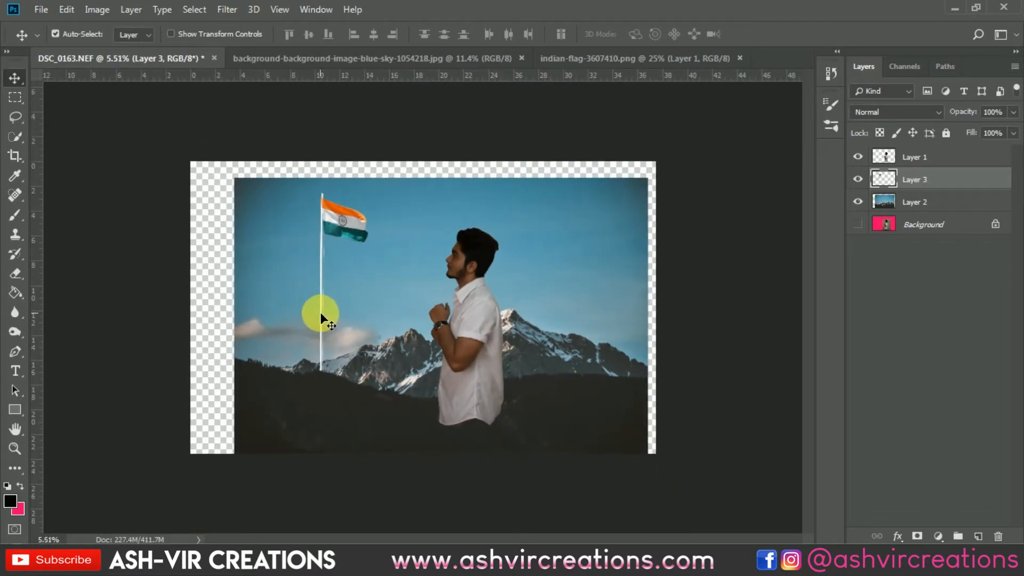
pyautogui.scroll(1, 315, 199)
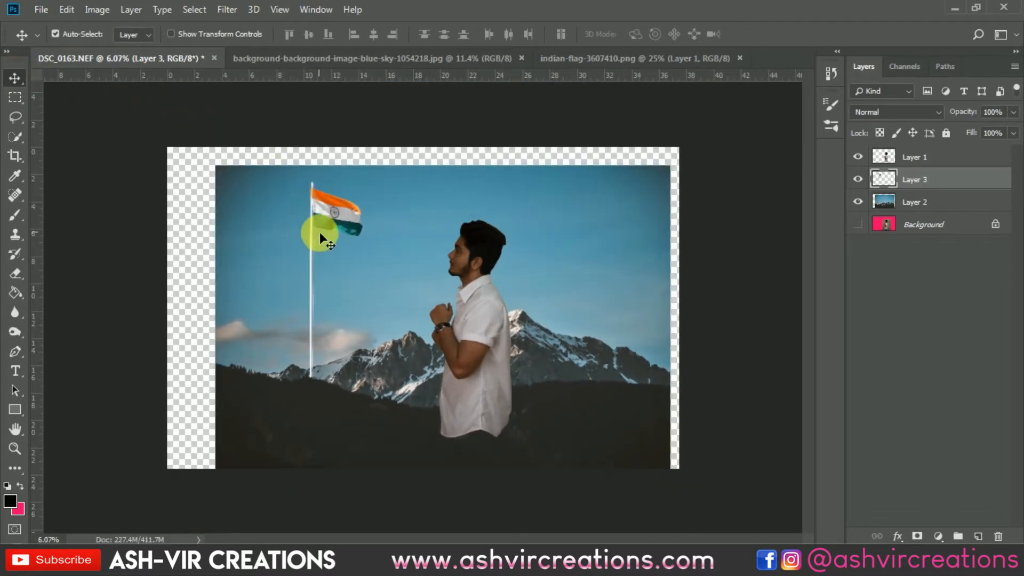
pyautogui.scroll(2, 323, 265)
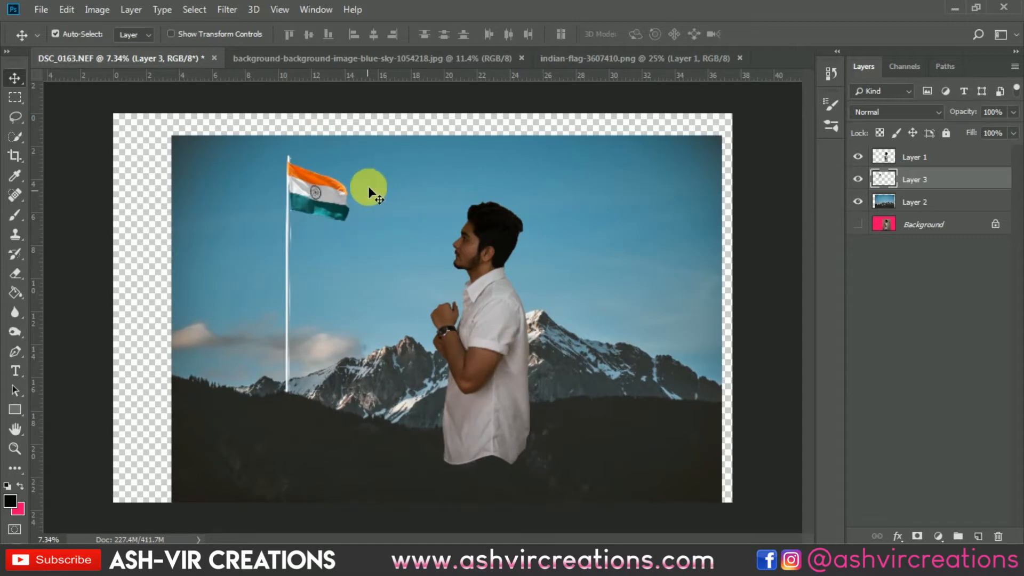
pyautogui.scroll(-1, 372, 187)
pyautogui.scroll(-1, 373, 181)
pyautogui.moveTo(354, 222); pyautogui.dragTo(349, 222)
pyautogui.scroll(-1, 382, 201)
pyautogui.scroll(1, 383, 201)
pyautogui.scroll(2, 383, 201)
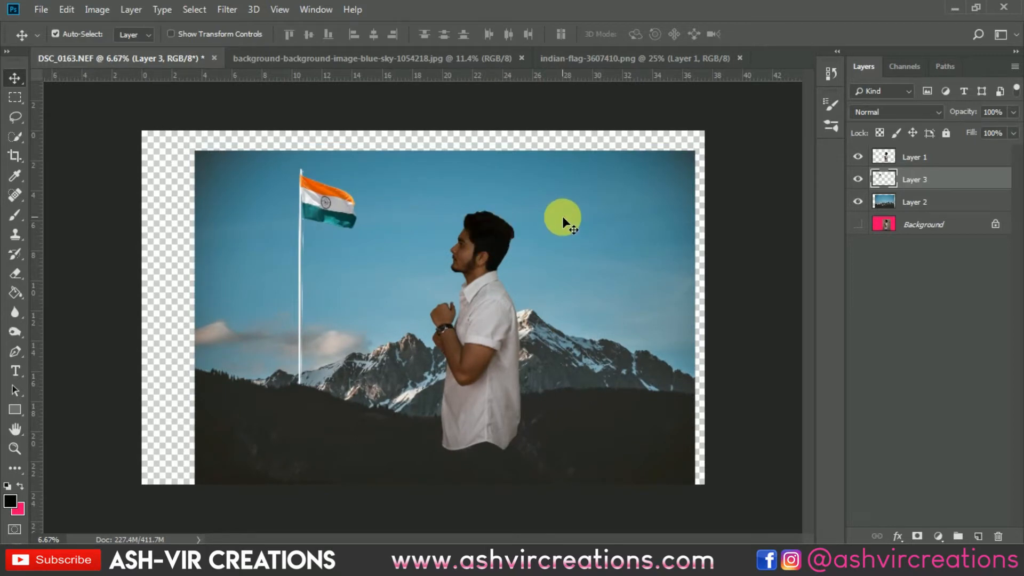
# Move the flag and mountain layers together to the right until they meet the canvas's right edge.
pyautogui.click(924, 203)
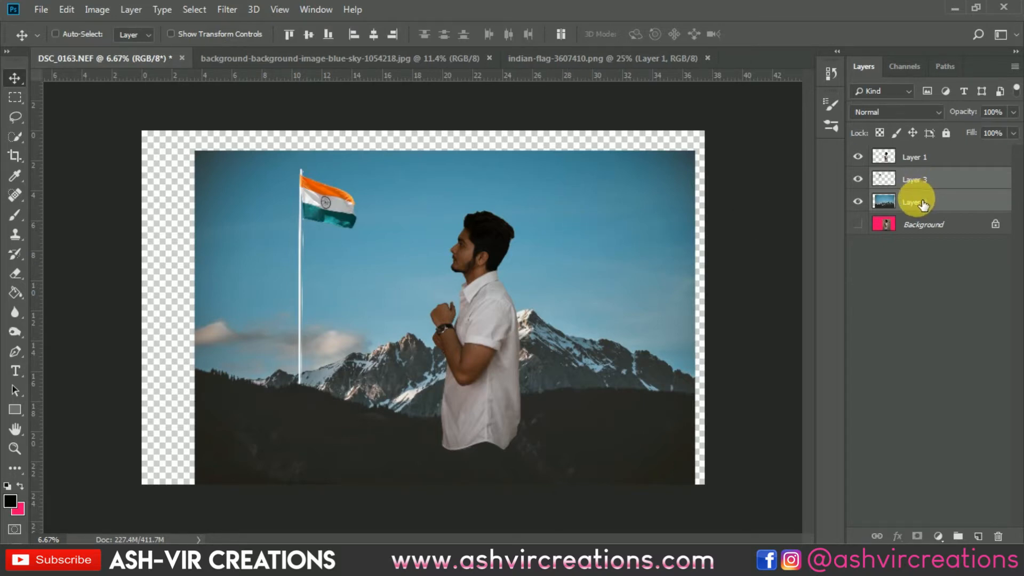
pyautogui.hotkey('ctrl', 't')
pyautogui.moveTo(510, 248)
pyautogui.mouseDown()
pyautogui.moveTo(552, 242)
pyautogui.moveTo(522, 244)
pyautogui.mouseUp()
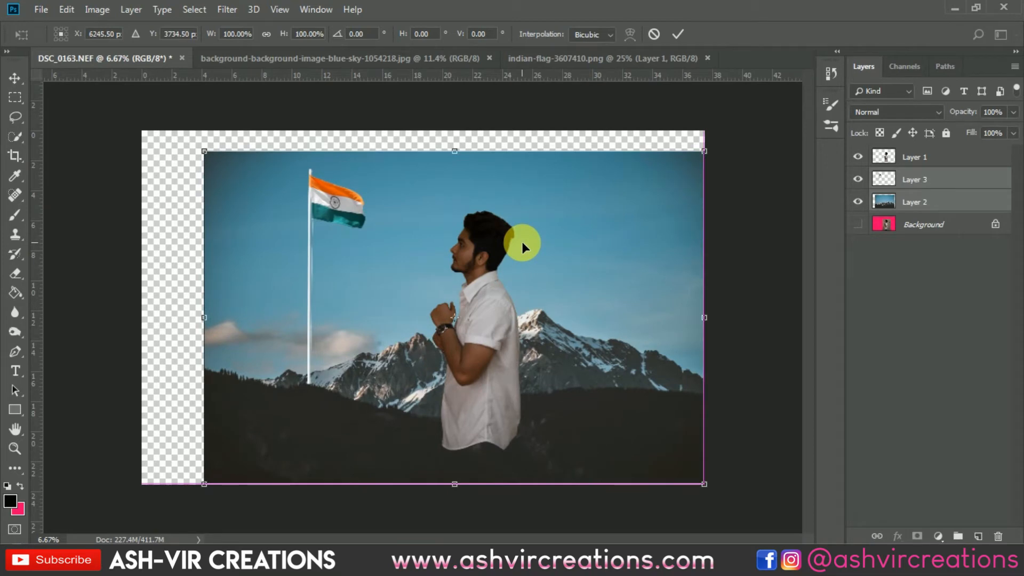
pyautogui.press('Return')
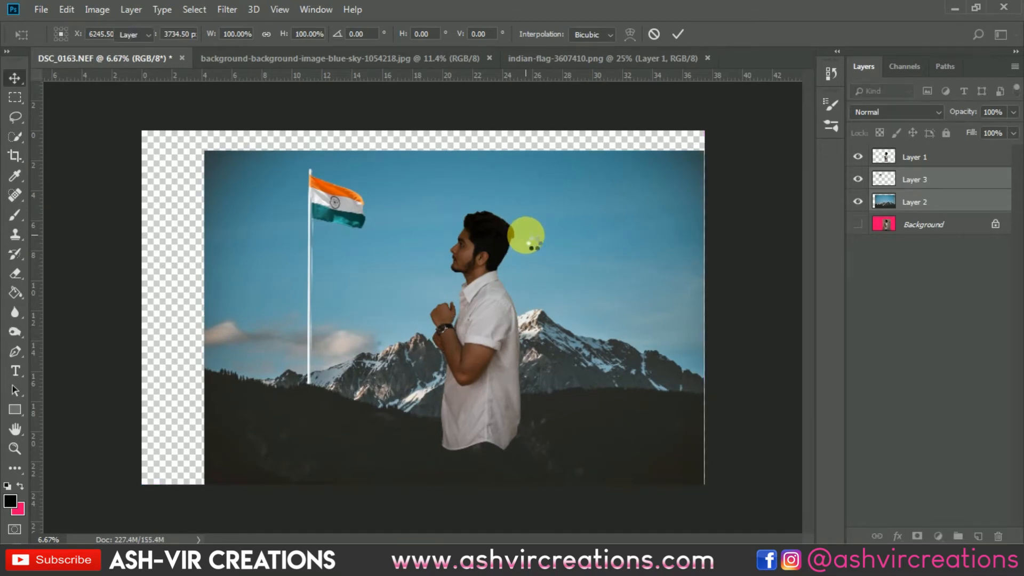
# Select the top strip of the mountain layer and stretch it upward to about 180% height to fill the gap above the sky, then deselect.
pyautogui.scroll(-2, 507, 191)
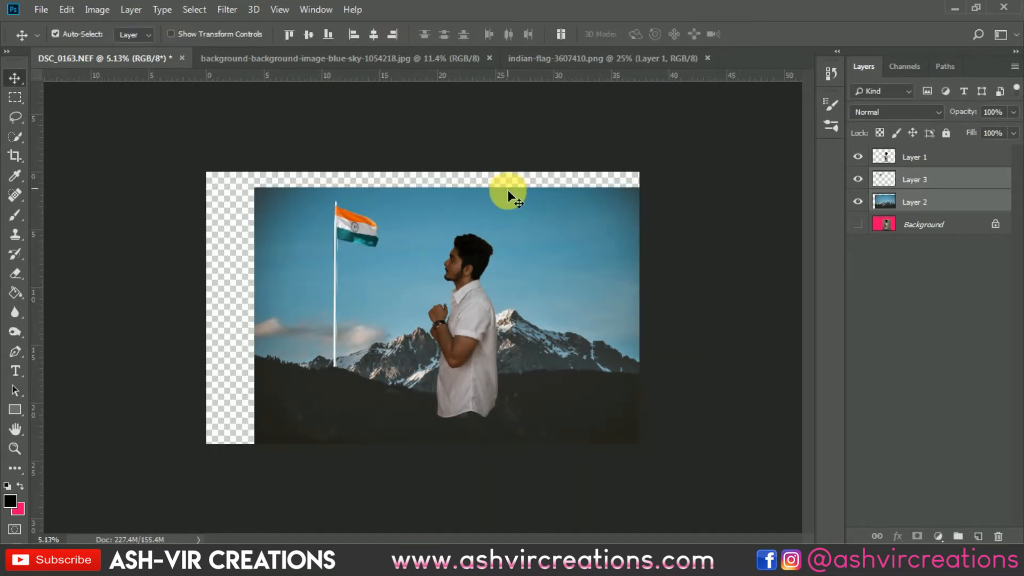
pyautogui.click(15, 97)
pyautogui.moveTo(208, 171); pyautogui.dragTo(672, 237)
pyautogui.click(886, 203)
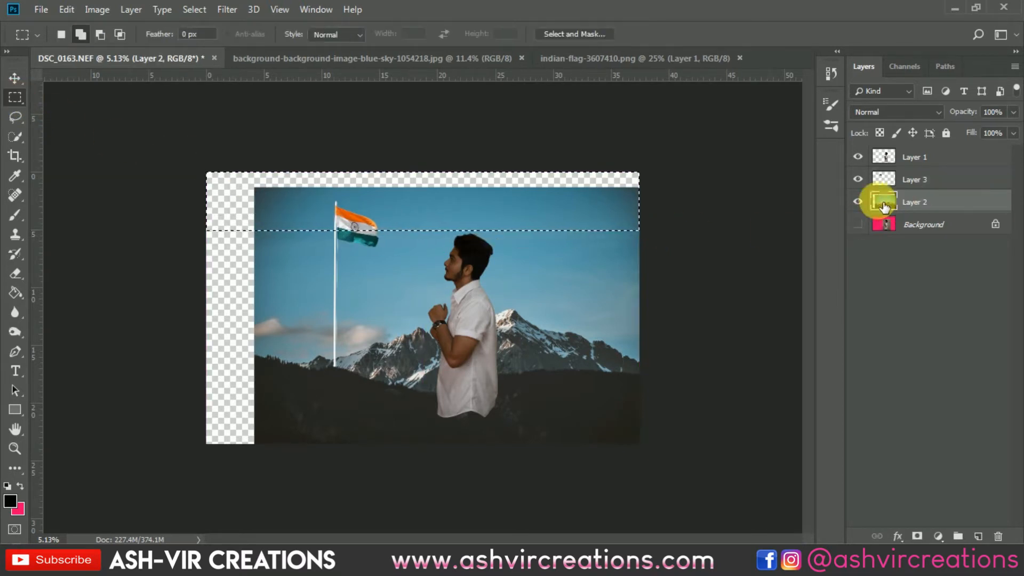
pyautogui.hotkey('ctrl', 't')
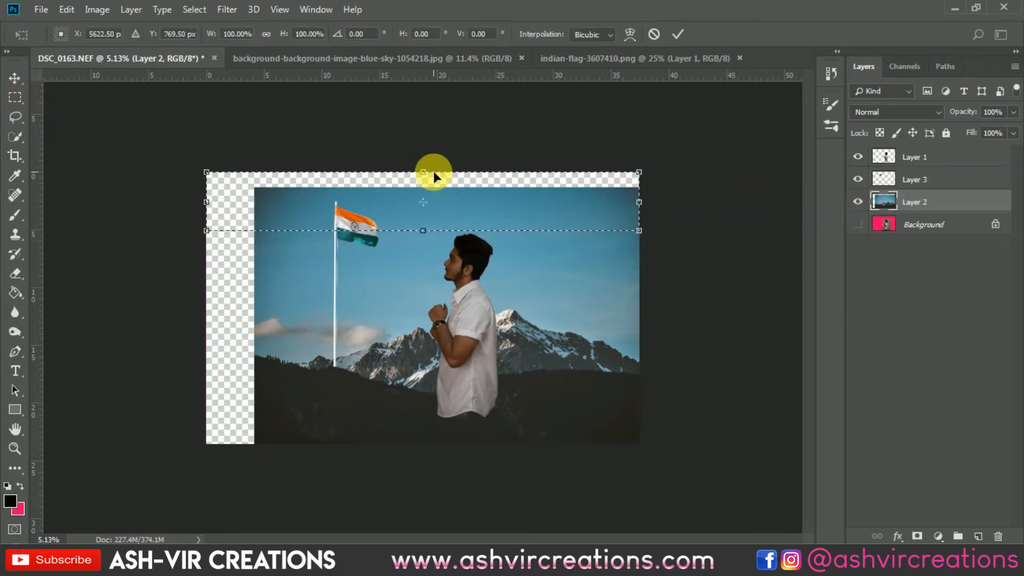
pyautogui.moveTo(422, 171); pyautogui.dragTo(423, 124)
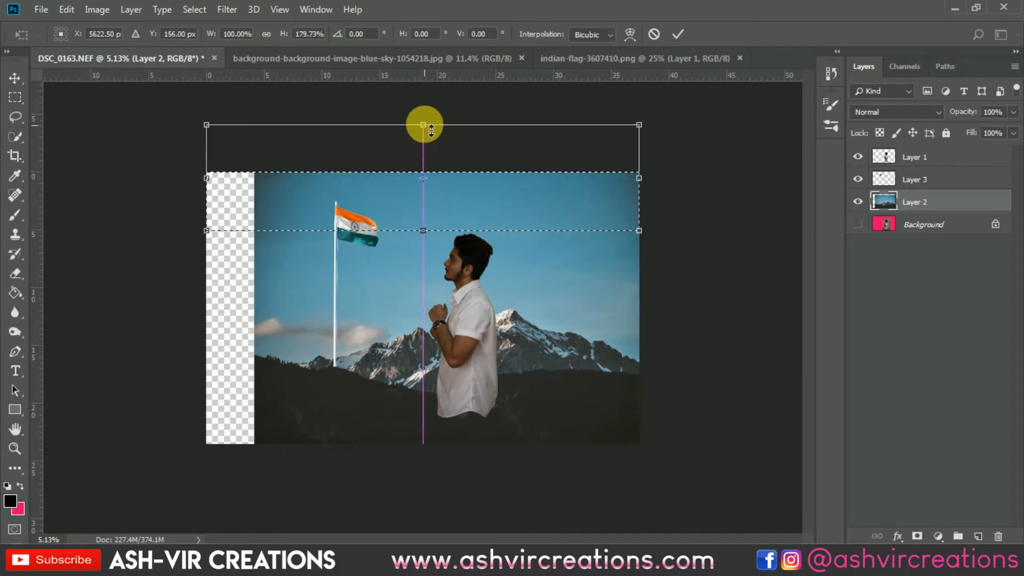
pyautogui.click(677, 33)
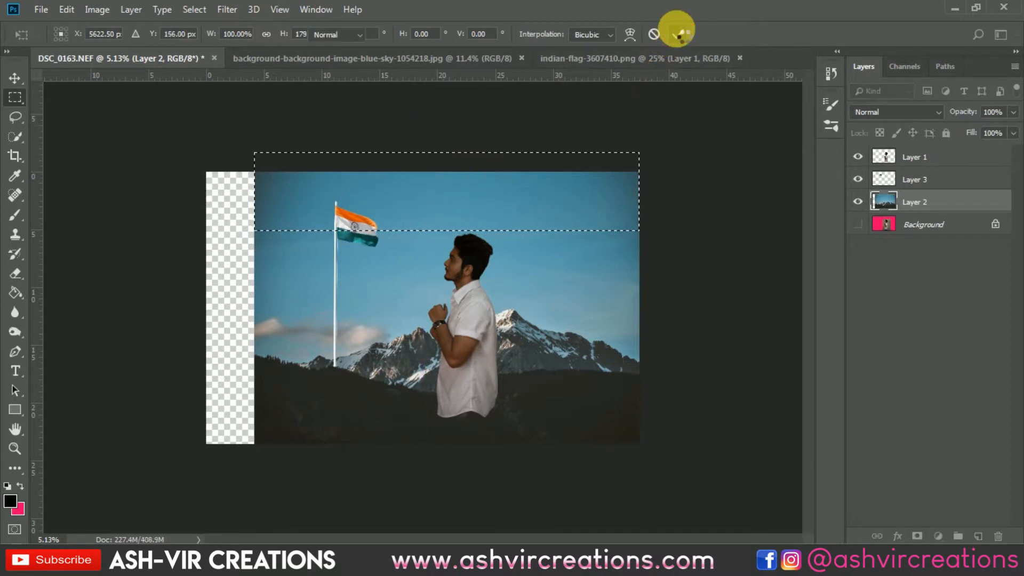
pyautogui.press('m')
pyautogui.hotkey('ctrl', 'd')
pyautogui.press('v')
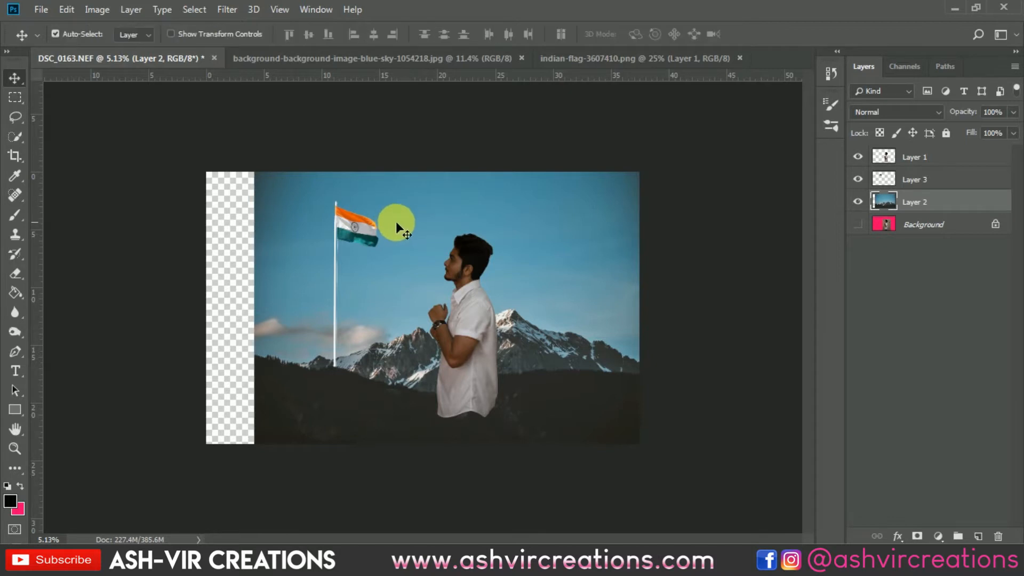
# Try merging the flag layer with the mountain layer, and undo the merge.
pyautogui.scroll(4, 397, 223)
pyautogui.scroll(1, 320, 203)
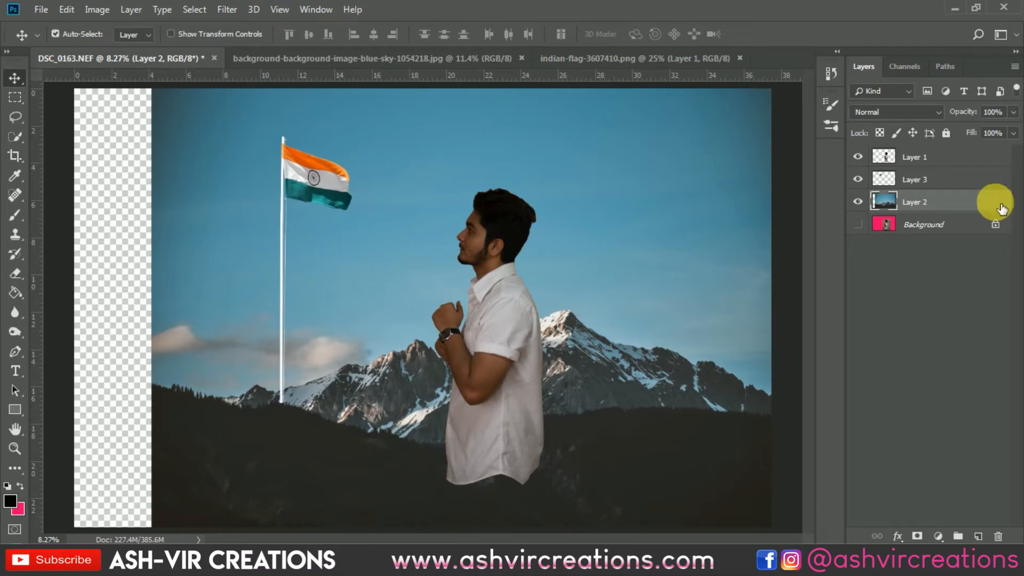
pyautogui.keyDown('shift'); pyautogui.click(942, 181); pyautogui.keyUp('shift')
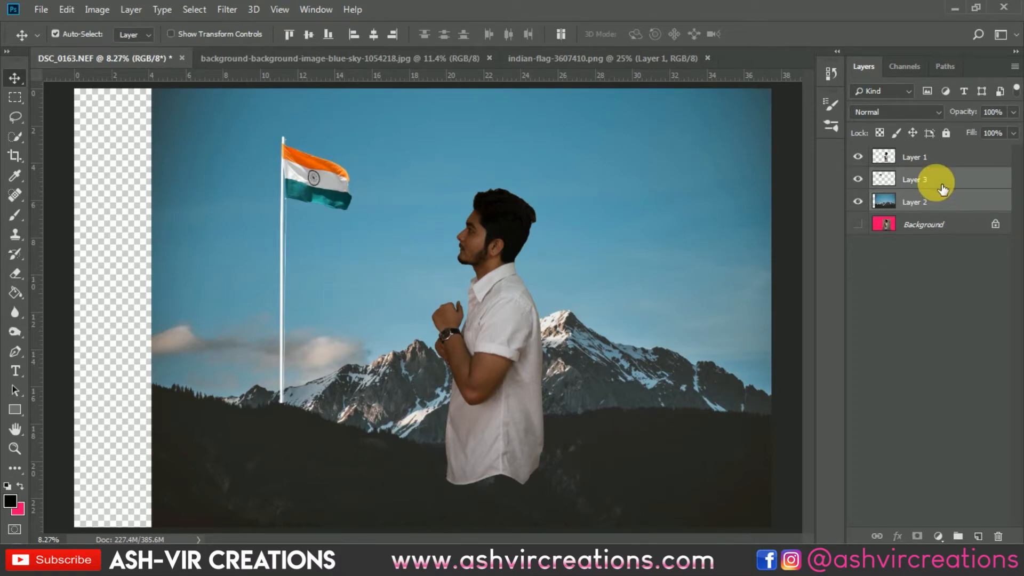
pyautogui.rightClick(936, 182)
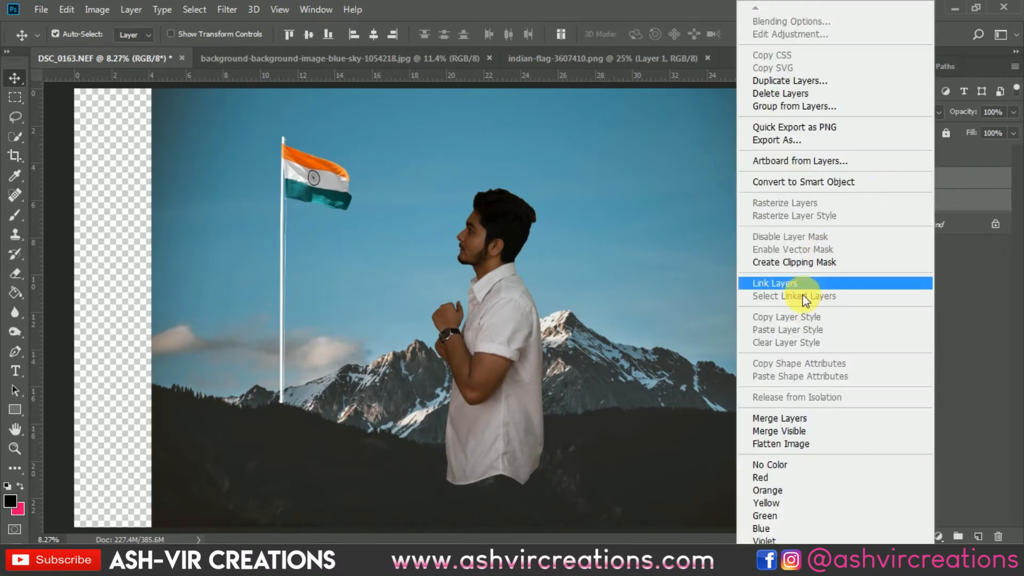
pyautogui.click(779, 417)
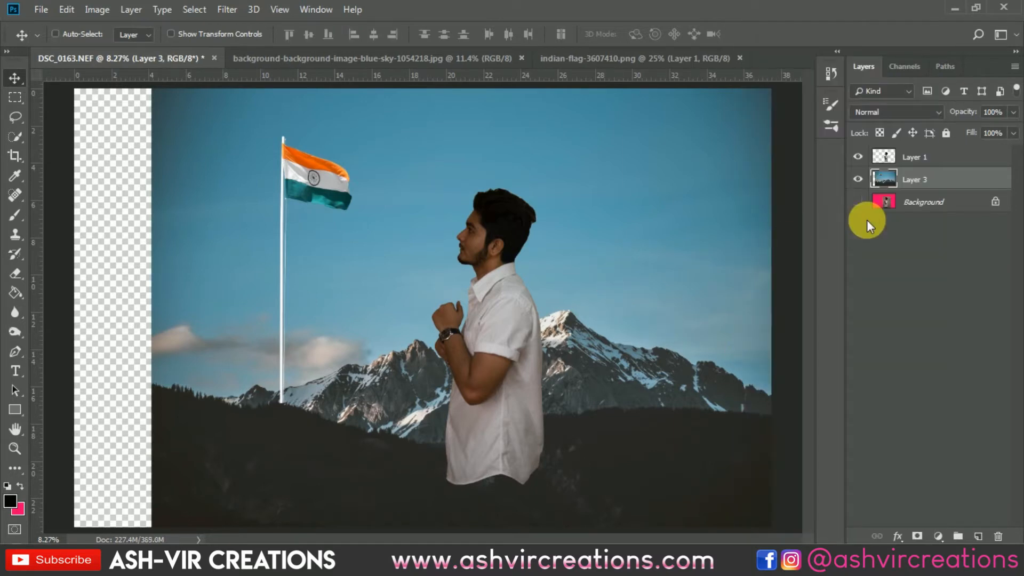
pyautogui.hotkey('ctrl', 'z')
# Duplicate the flag layer as "Layer 3 copy", place the copy above the man's layer and hide it.
pyautogui.click(898, 183)
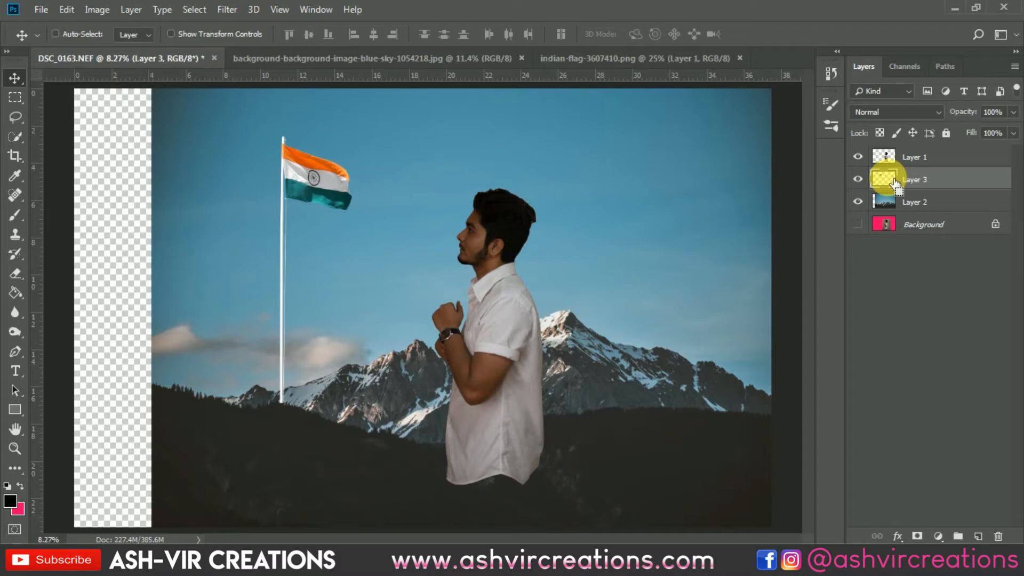
pyautogui.keyDown('ctrl'); pyautogui.click(895, 184); pyautogui.keyUp('ctrl')
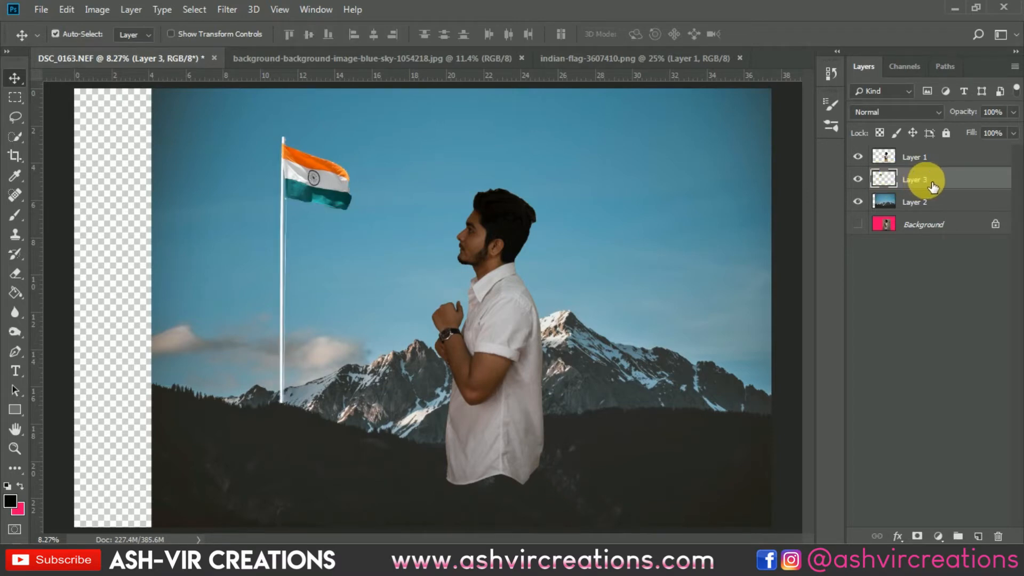
pyautogui.rightClick(936, 186)
pyautogui.click(812, 81)
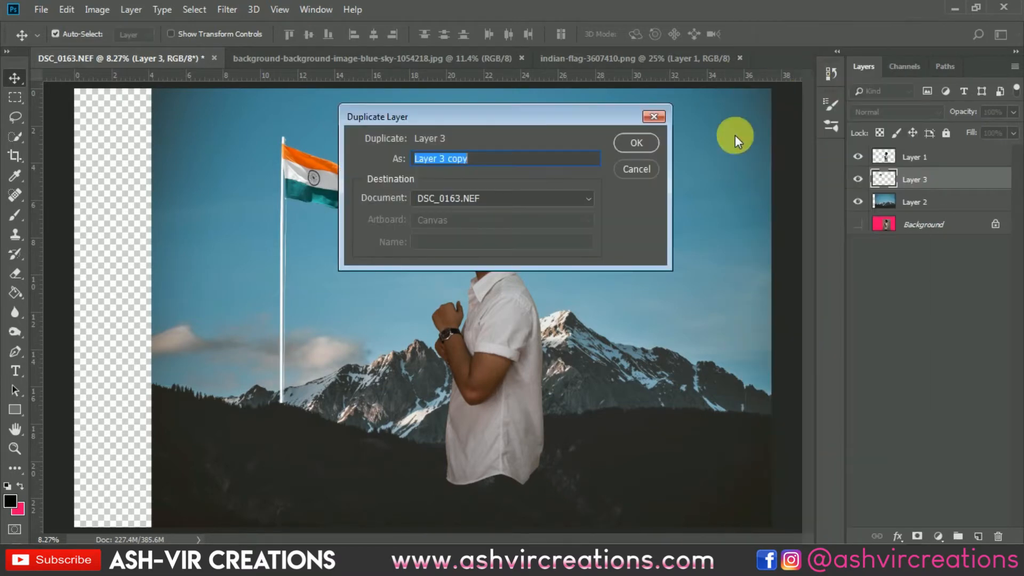
pyautogui.click(642, 141)
pyautogui.moveTo(908, 179); pyautogui.dragTo(881, 154)
pyautogui.click(863, 156)
# Merge the original flag layer (Layer 3) with the mountain layer (Layer 2).
pyautogui.click(927, 202)
pyautogui.keyDown('shift'); pyautogui.click(933, 222); pyautogui.keyUp('shift')
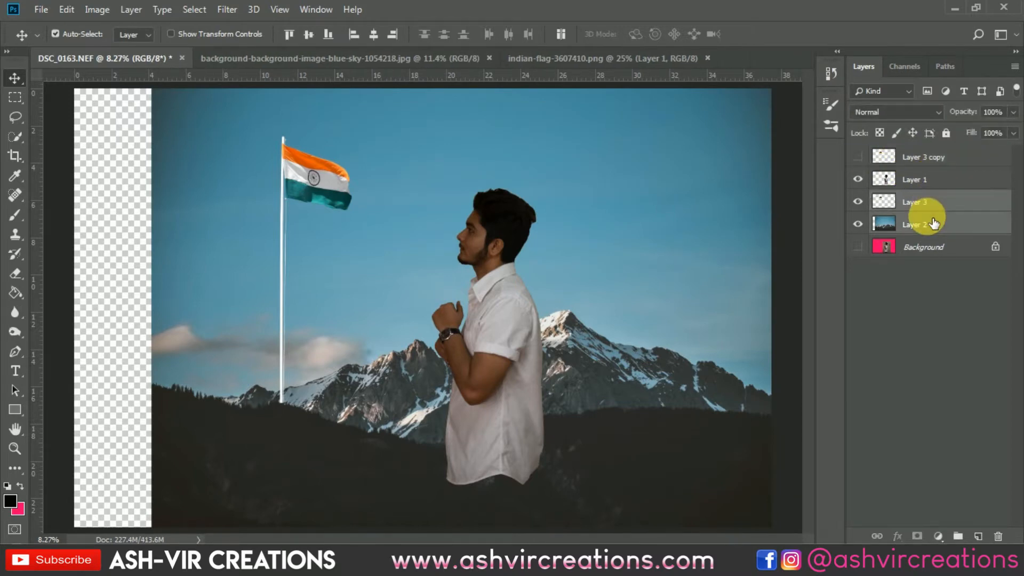
pyautogui.rightClick(926, 218)
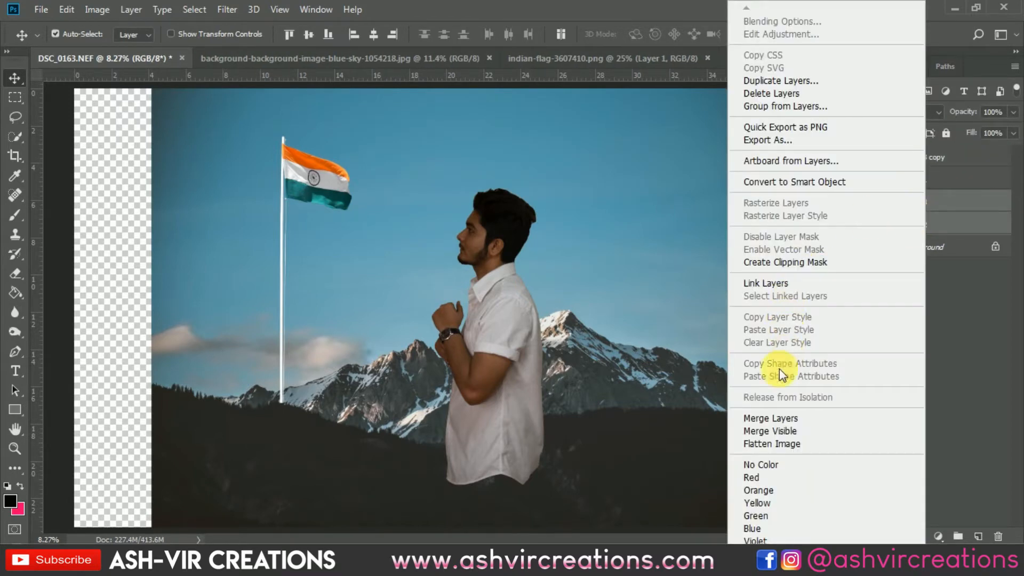
pyautogui.click(777, 415)
# Add a Levels adjustment above the man's layer and clip it to that layer only.
pyautogui.rightClick(520, 335)
pyautogui.click(527, 335)
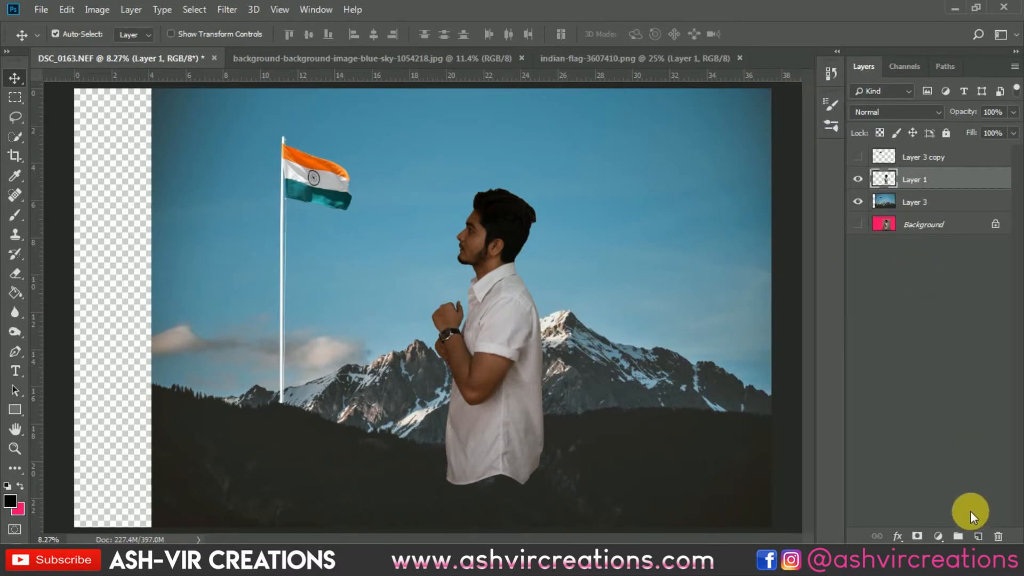
pyautogui.click(939, 537)
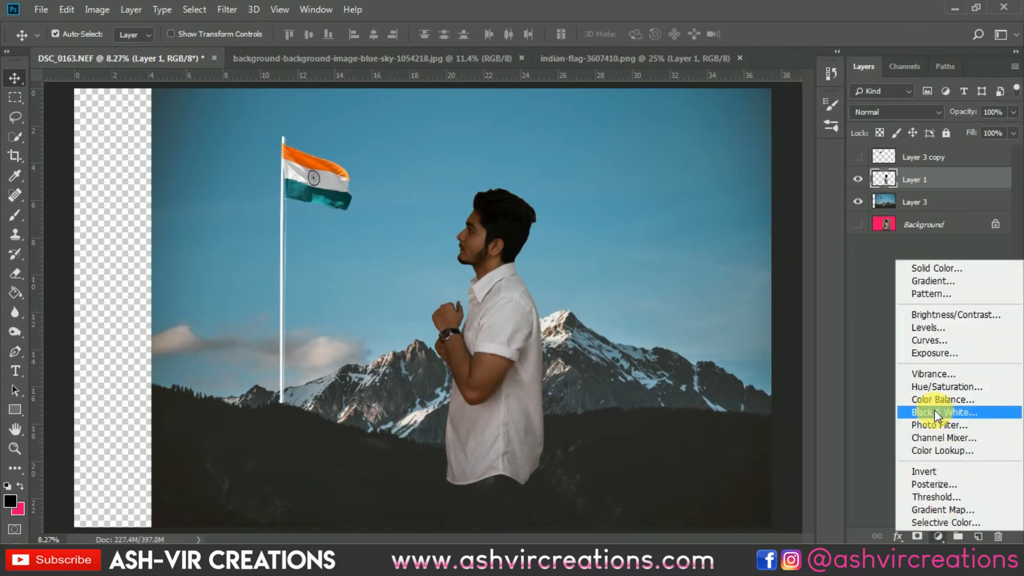
pyautogui.click(939, 330)
pyautogui.click(763, 502)
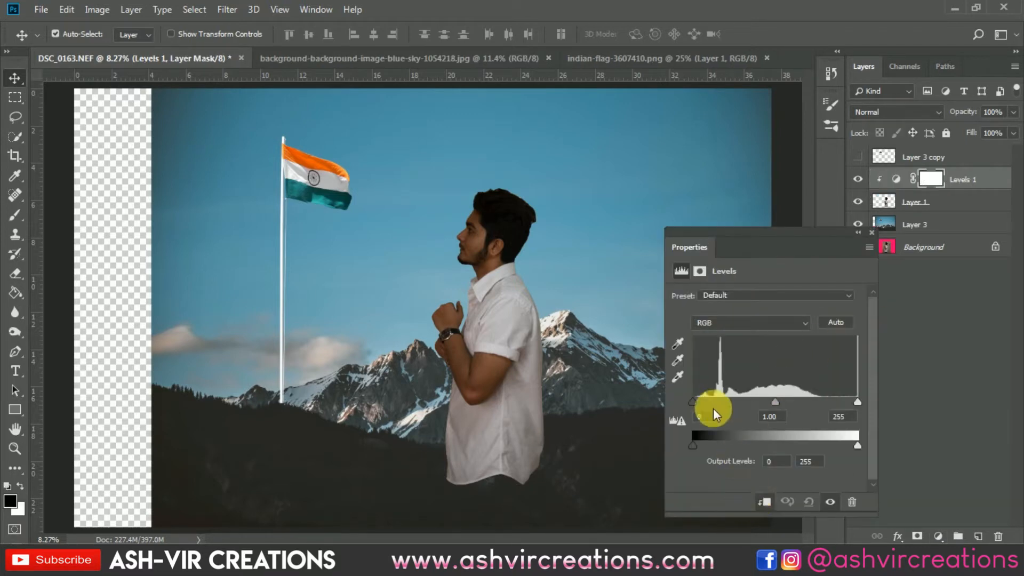
# Brighten the man by setting the Levels input to black 1, midtones 1.02 and white 209.
pyautogui.moveTo(704, 399); pyautogui.dragTo(692, 401)
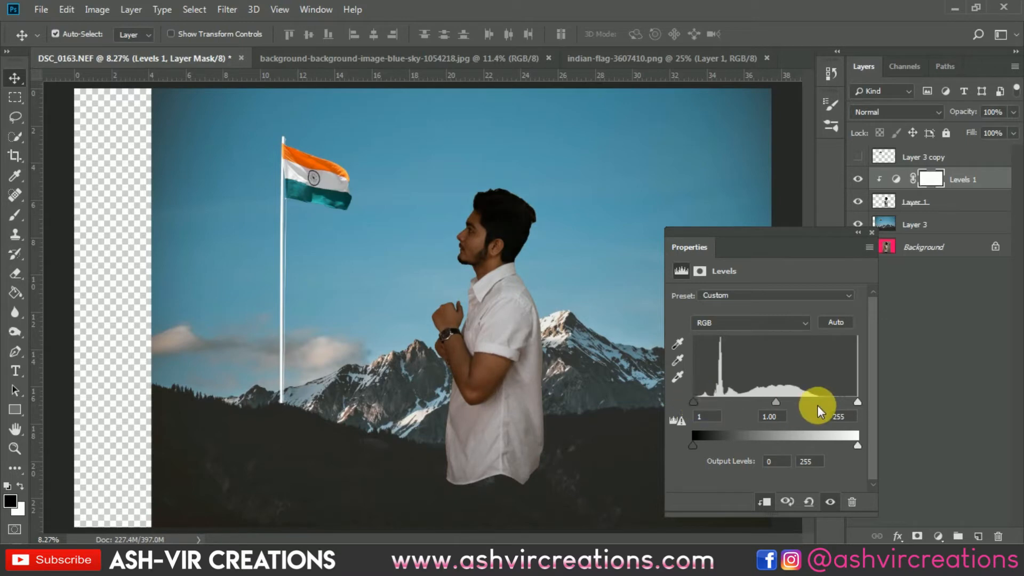
pyautogui.moveTo(846, 400)
pyautogui.mouseDown()
pyautogui.moveTo(856, 401)
pyautogui.moveTo(807, 400)
pyautogui.moveTo(829, 400)
pyautogui.mouseUp()
pyautogui.moveTo(761, 403)
pyautogui.mouseDown()
pyautogui.moveTo(746, 404)
pyautogui.moveTo(756, 402)
pyautogui.mouseUp()
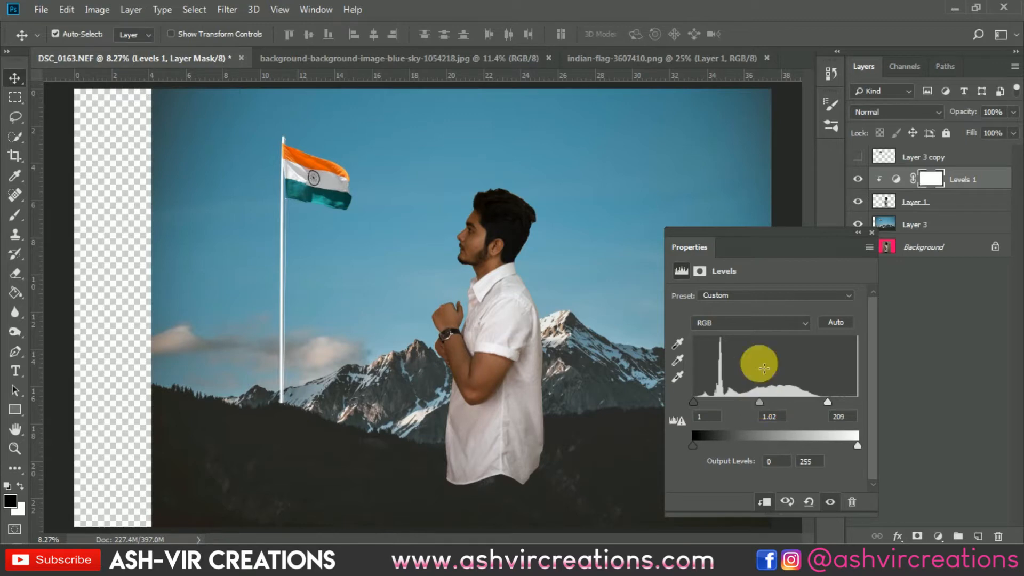
pyautogui.click(870, 233)
# Compare the man with and without the Levels adjustment, in the whole image and close up.
pyautogui.click(863, 179)
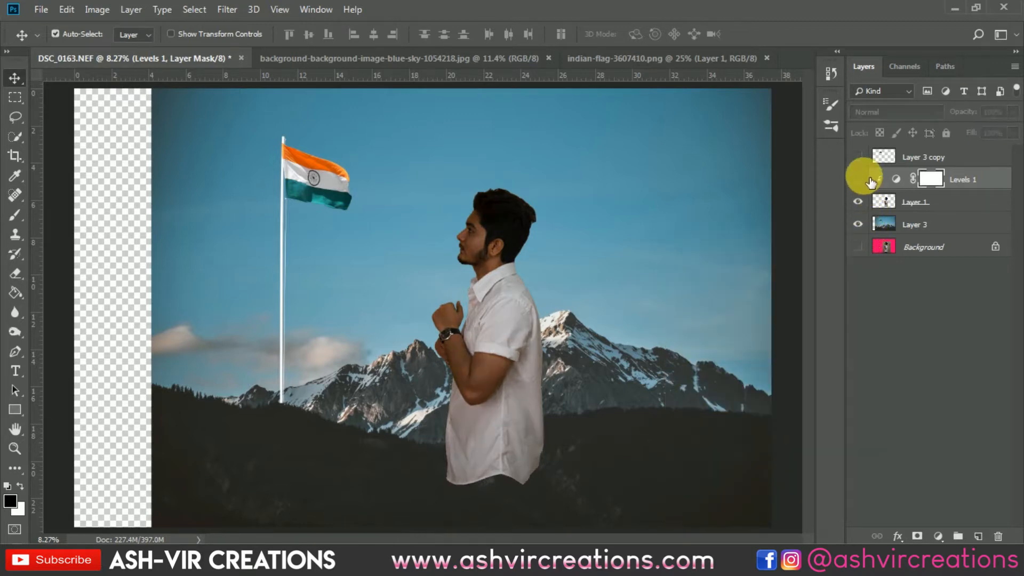
pyautogui.click(863, 177)
pyautogui.click(864, 177)
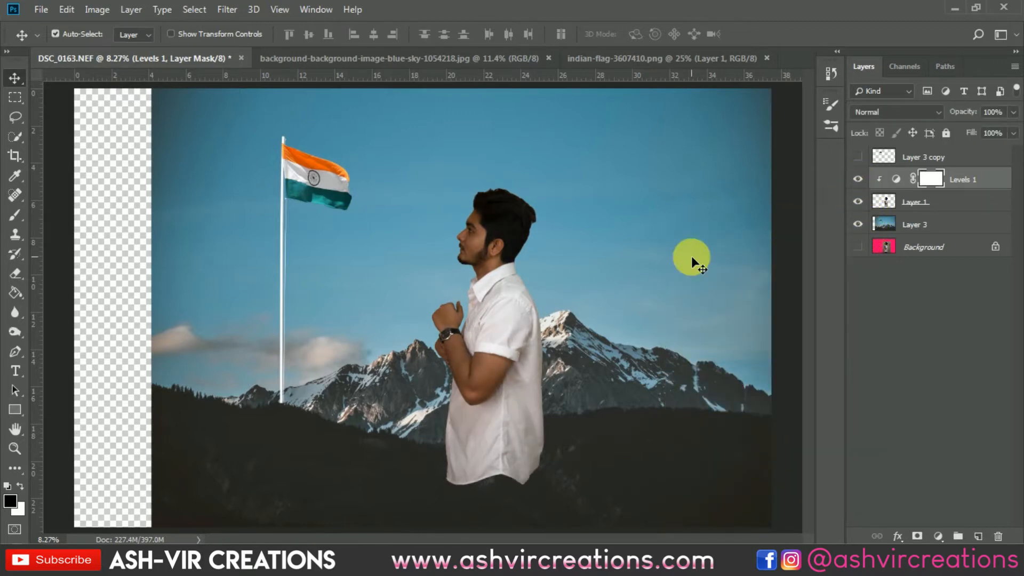
pyautogui.scroll(6, 491, 295)
pyautogui.moveTo(497, 246); pyautogui.dragTo(553, 281)
pyautogui.click(868, 179)
pyautogui.click(868, 179)
pyautogui.click(868, 179)
pyautogui.click(868, 179)
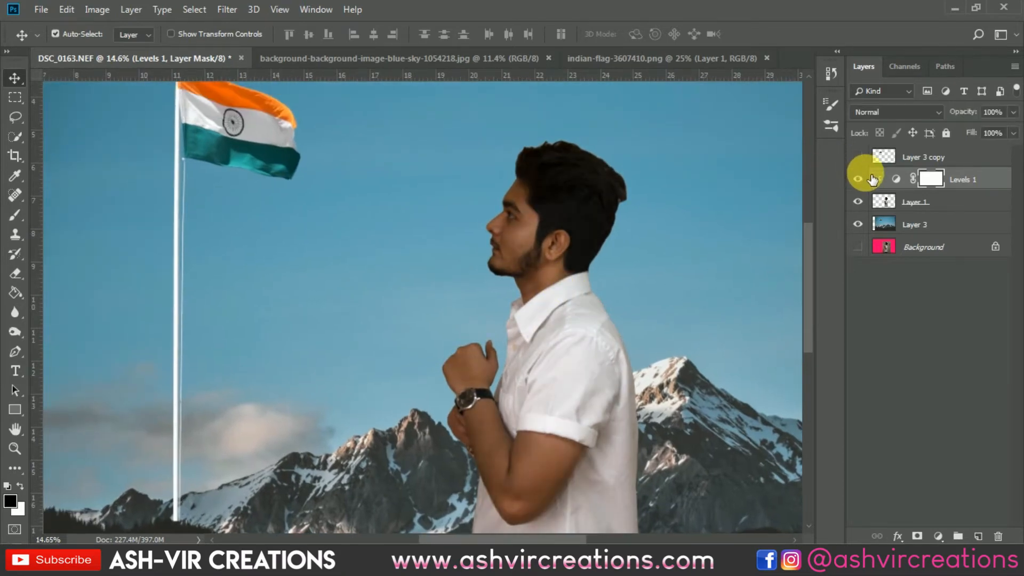
# Merge the Levels adjustment with the man's layer.
pyautogui.keyDown('shift'); pyautogui.click(907, 201); pyautogui.keyUp('shift')
pyautogui.rightClick(910, 201)
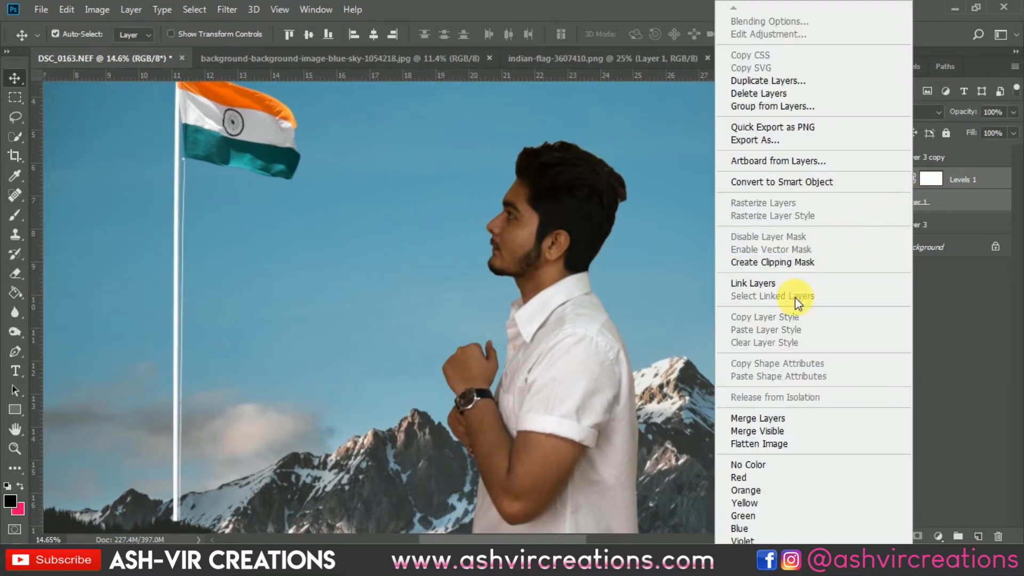
pyautogui.click(757, 418)
# Smudge the front edge of the man's hair outward with a 40 px Smudge brush at 58% strength.
pyautogui.scroll(8, 519, 230)
pyautogui.moveTo(531, 218); pyautogui.dragTo(571, 256)
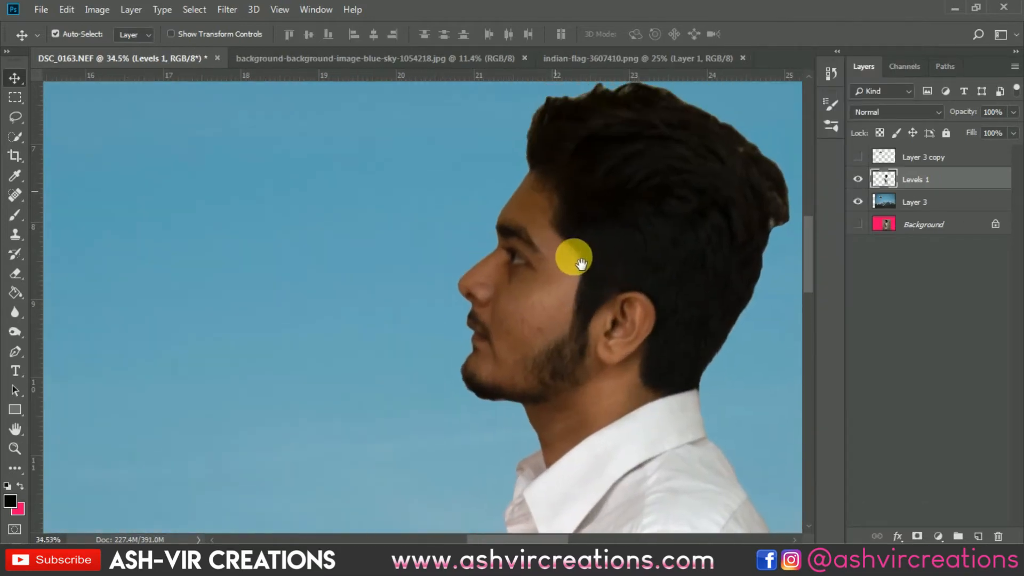
pyautogui.moveTo(578, 171); pyautogui.dragTo(539, 285)
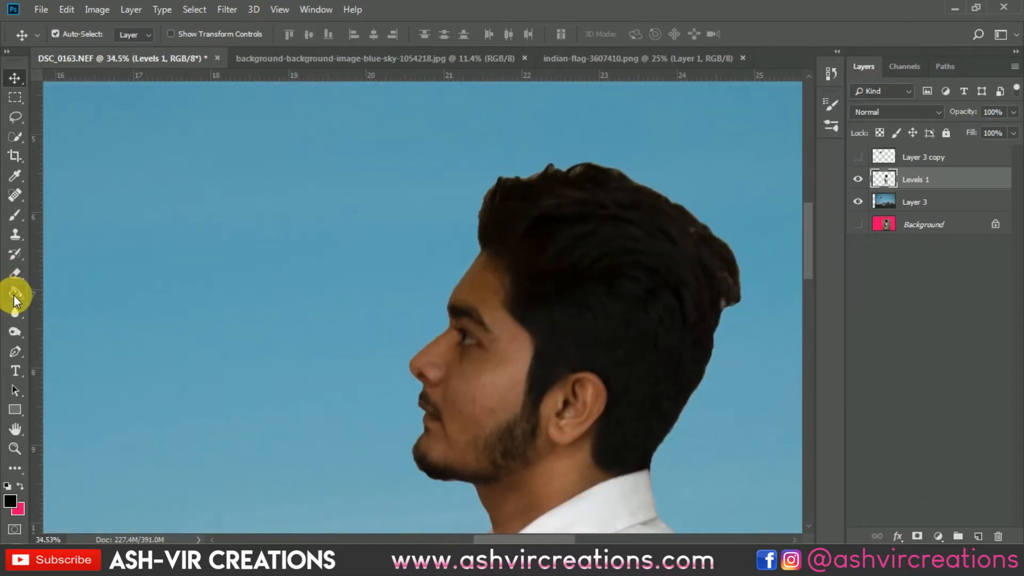
pyautogui.click(14, 328)
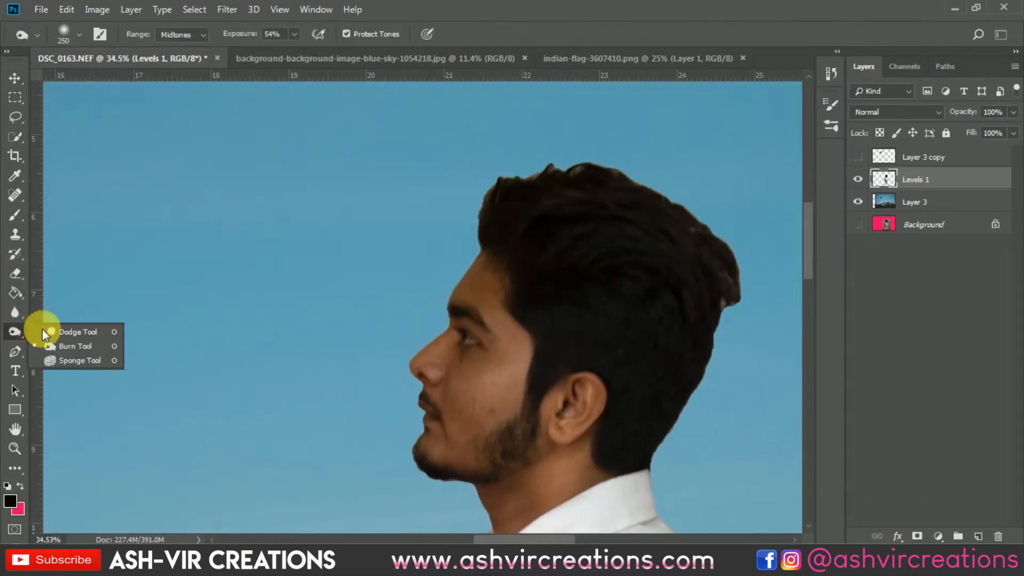
pyautogui.click(15, 313)
pyautogui.click(80, 341)
pyautogui.scroll(4, 503, 231)
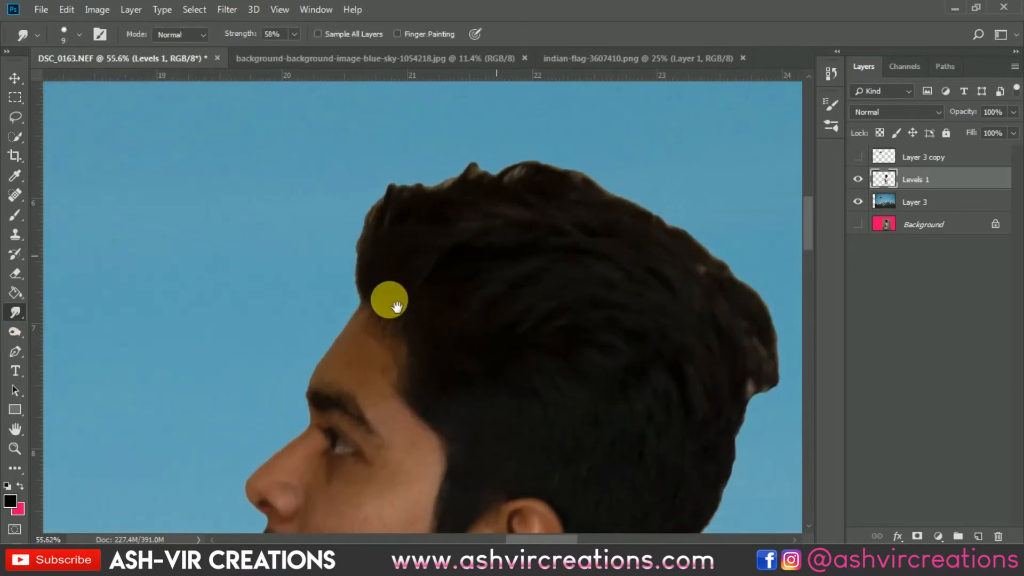
pyautogui.press(']')
pyautogui.press(']')
pyautogui.press(']')
pyautogui.press(']')
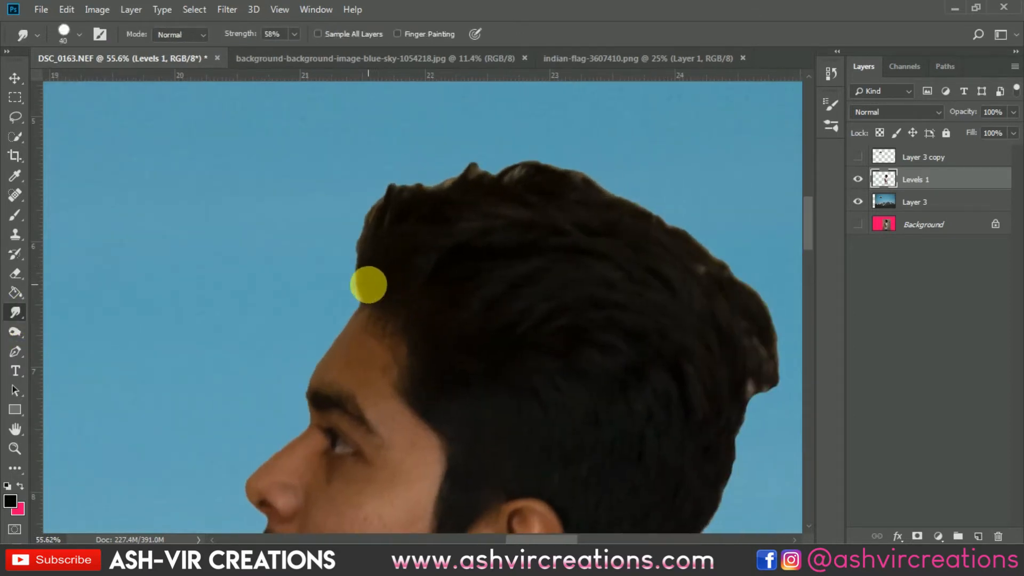
pyautogui.press(']')
pyautogui.press(']')
pyautogui.press(']')
pyautogui.moveTo(363, 295)
pyautogui.mouseDown()
pyautogui.moveTo(355, 239)
pyautogui.moveTo(358, 216)
pyautogui.mouseUp()
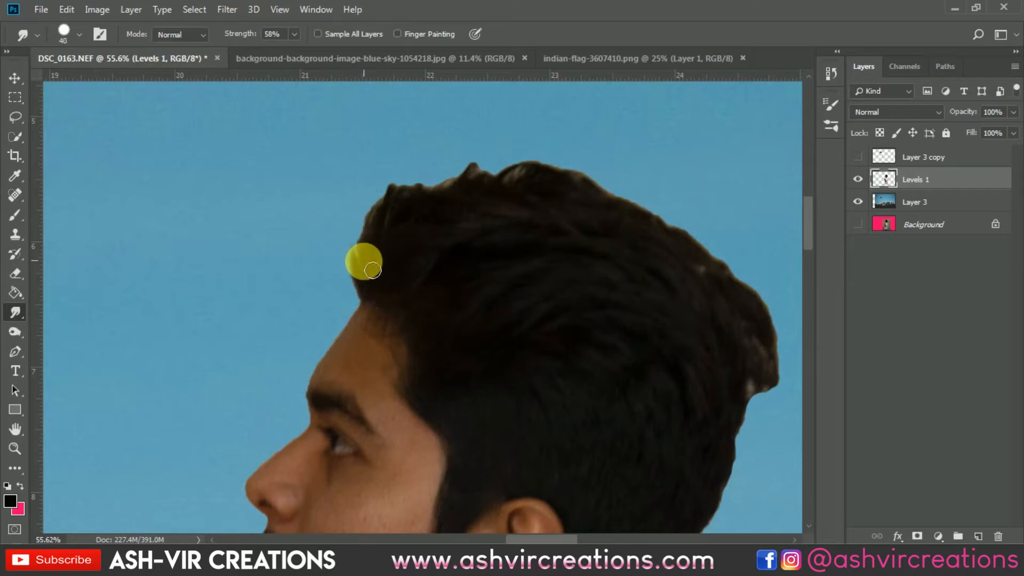
pyautogui.moveTo(363, 268)
pyautogui.mouseDown()
pyautogui.moveTo(368, 226)
pyautogui.moveTo(382, 181)
pyautogui.mouseUp()
# Smudge the remaining hair edges over the top and down the back of the head with a 50 px brush.
pyautogui.moveTo(383, 232)
pyautogui.mouseDown()
pyautogui.moveTo(406, 201)
pyautogui.moveTo(435, 181)
pyautogui.moveTo(423, 206)
pyautogui.moveTo(471, 168)
pyautogui.moveTo(449, 211)
pyautogui.moveTo(488, 183)
pyautogui.moveTo(473, 231)
pyautogui.moveTo(491, 191)
pyautogui.moveTo(522, 172)
pyautogui.moveTo(496, 188)
pyautogui.moveTo(481, 183)
pyautogui.moveTo(515, 168)
pyautogui.moveTo(528, 187)
pyautogui.moveTo(535, 170)
pyautogui.moveTo(585, 174)
pyautogui.moveTo(561, 189)
pyautogui.moveTo(610, 191)
pyautogui.moveTo(631, 203)
pyautogui.moveTo(614, 207)
pyautogui.moveTo(694, 229)
pyautogui.moveTo(600, 177)
pyautogui.moveTo(663, 280)
pyautogui.moveTo(661, 265)
pyautogui.moveTo(655, 256)
pyautogui.moveTo(668, 320)
pyautogui.moveTo(665, 348)
pyautogui.moveTo(655, 324)
pyautogui.moveTo(632, 334)
pyautogui.moveTo(639, 323)
pyautogui.moveTo(618, 446)
pyautogui.mouseUp()
pyautogui.moveTo(630, 338); pyautogui.dragTo(633, 397)
pyautogui.moveTo(633, 387); pyautogui.dragTo(652, 268)
pyautogui.moveTo(623, 303); pyautogui.dragTo(607, 331)
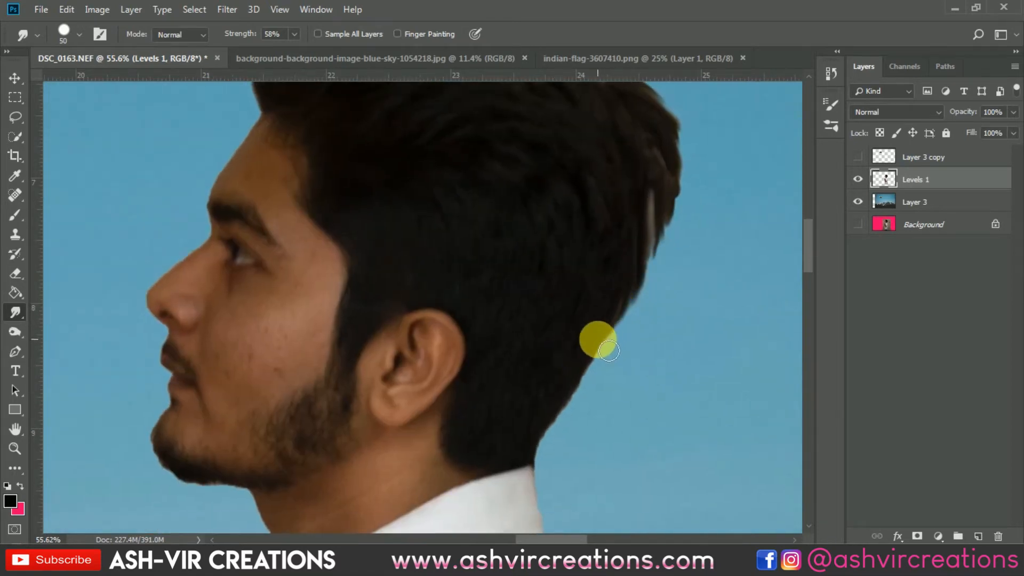
pyautogui.scroll(-8, 598, 340)
pyautogui.scroll(3, 613, 301)
pyautogui.scroll(-4, 612, 301)
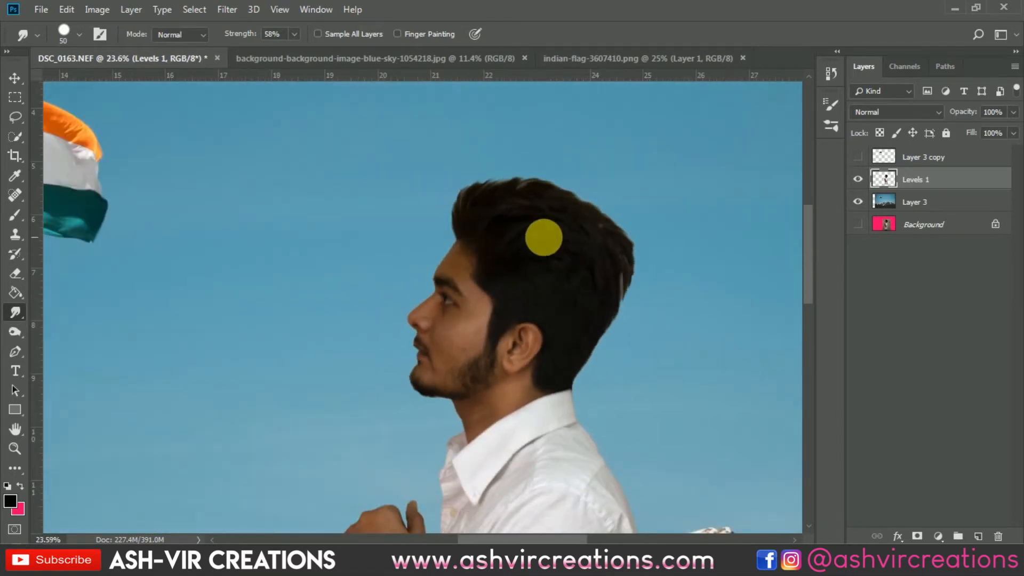
pyautogui.scroll(-4, 497, 225)
pyautogui.scroll(5, 493, 198)
# Darken the light hair edges with a 250 px Burn brush set to Midtones at 54% exposure.
pyautogui.moveTo(468, 230); pyautogui.dragTo(365, 294)
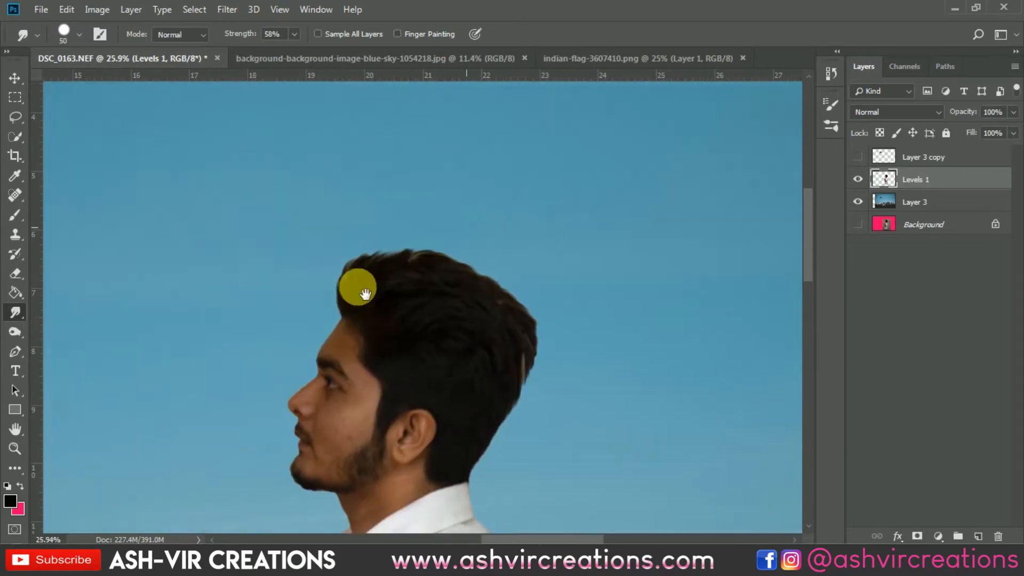
pyautogui.rightClick(16, 317)
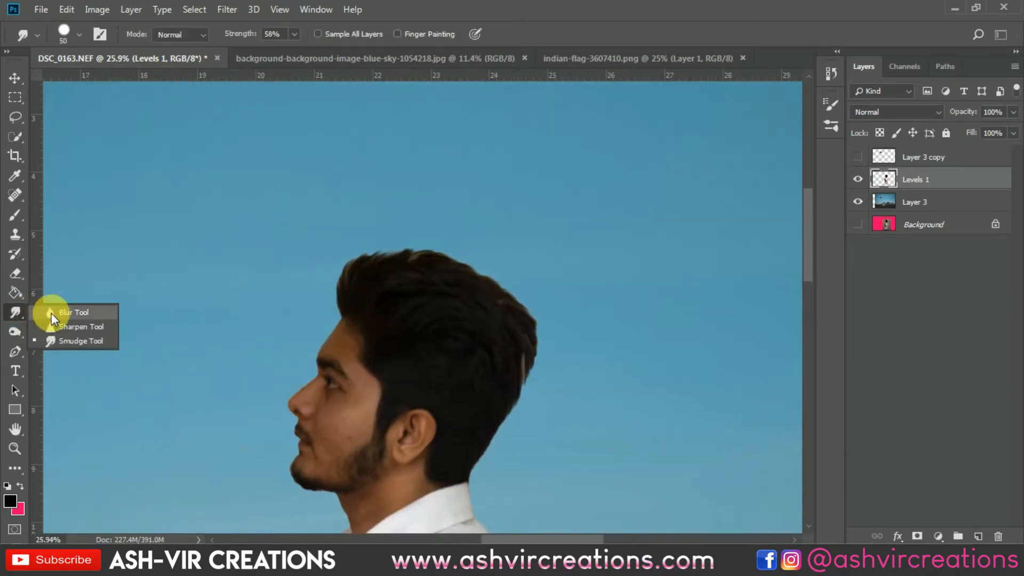
pyautogui.click(16, 332)
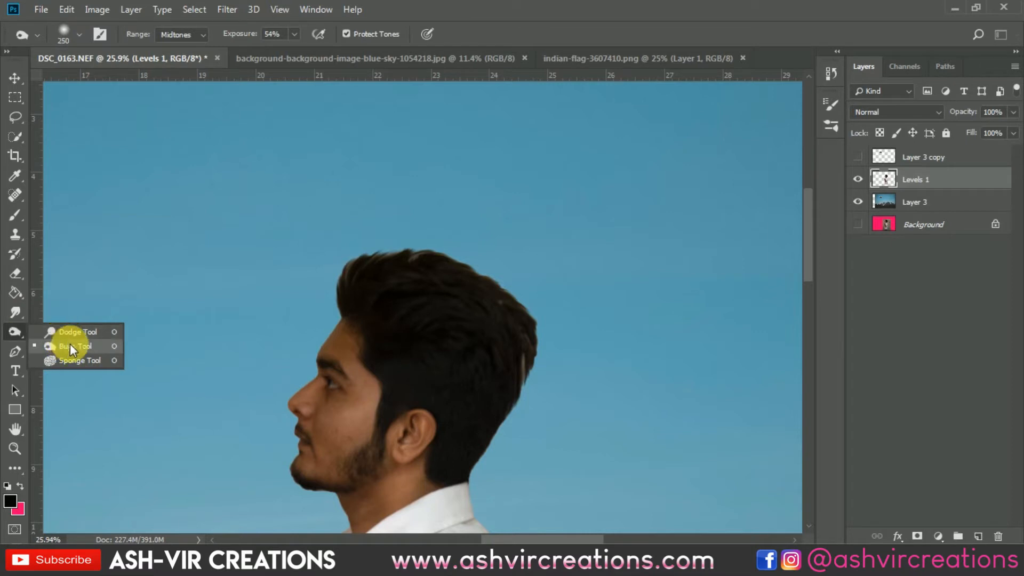
pyautogui.click(69, 346)
pyautogui.scroll(3, 418, 304)
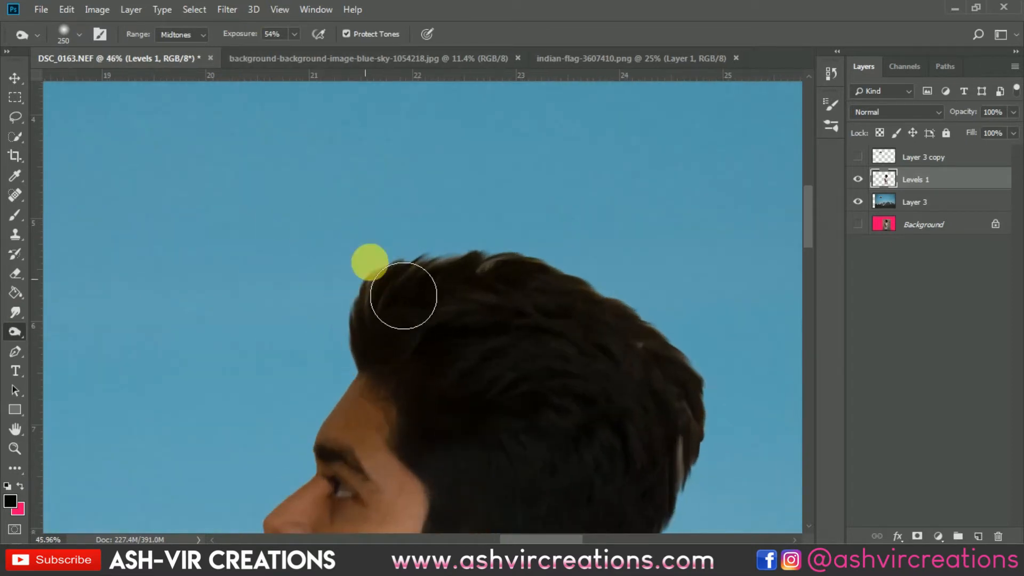
pyautogui.moveTo(715, 309); pyautogui.dragTo(544, 186)
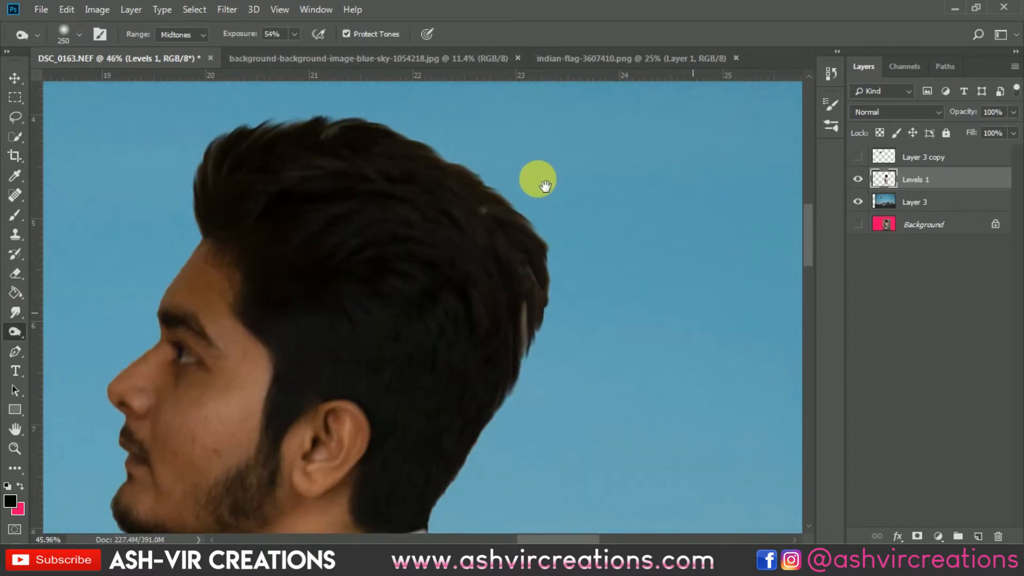
pyautogui.scroll(-1, 525, 483)
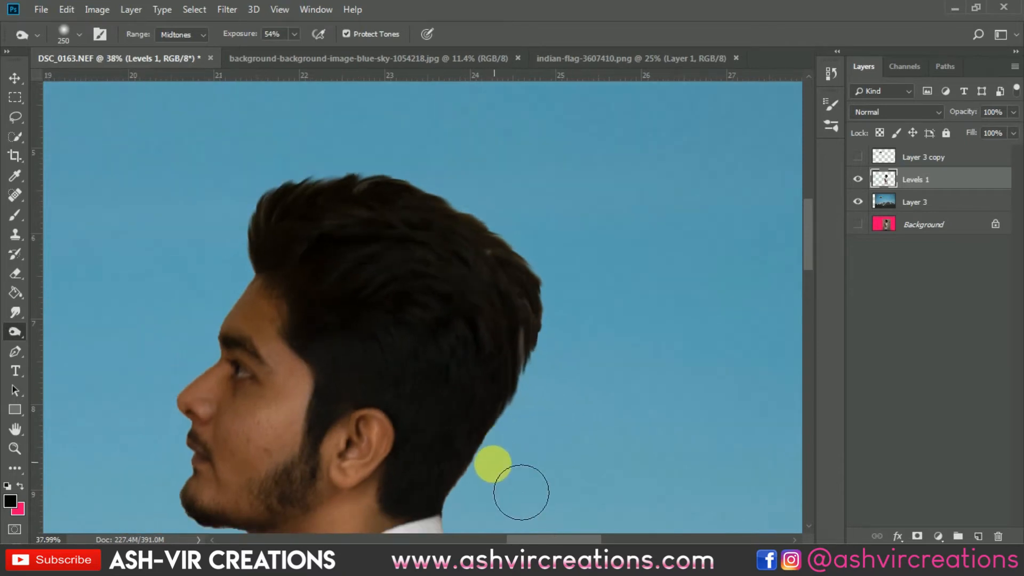
pyautogui.scroll(-2, 464, 473)
pyautogui.moveTo(377, 406); pyautogui.dragTo(542, 320)
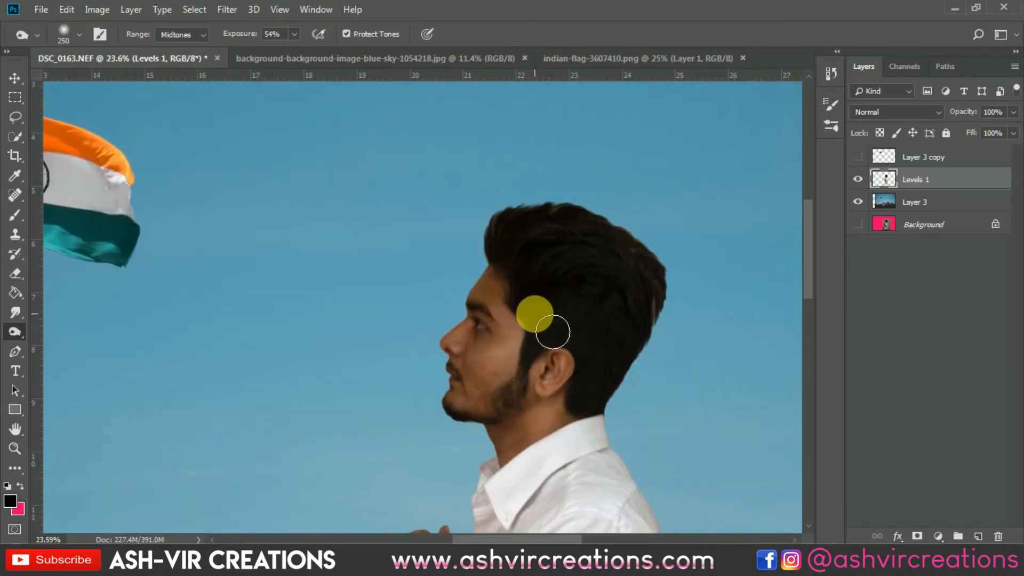
pyautogui.press('v')
pyautogui.scroll(-5, 462, 286)
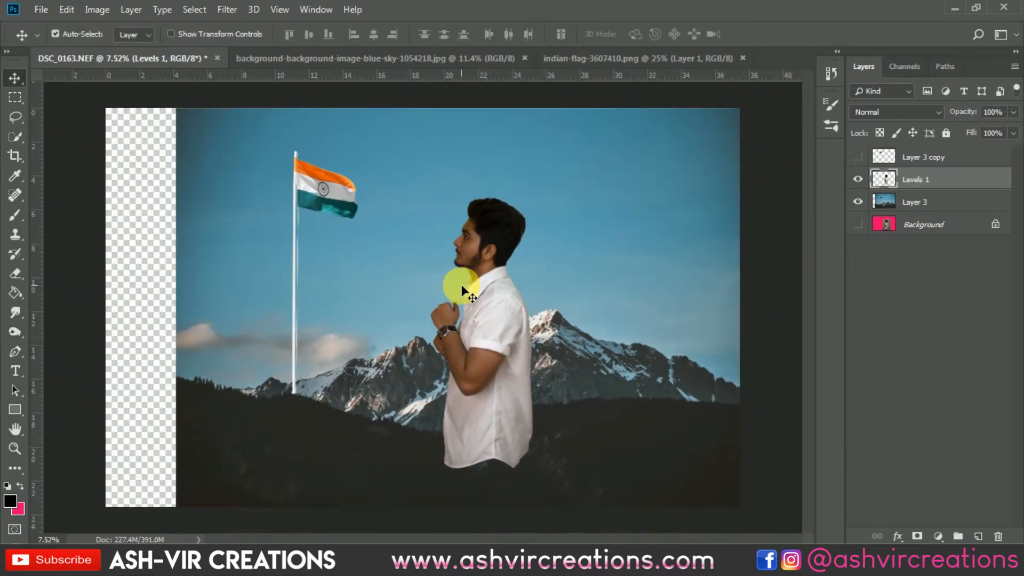
pyautogui.scroll(-1, 462, 288)
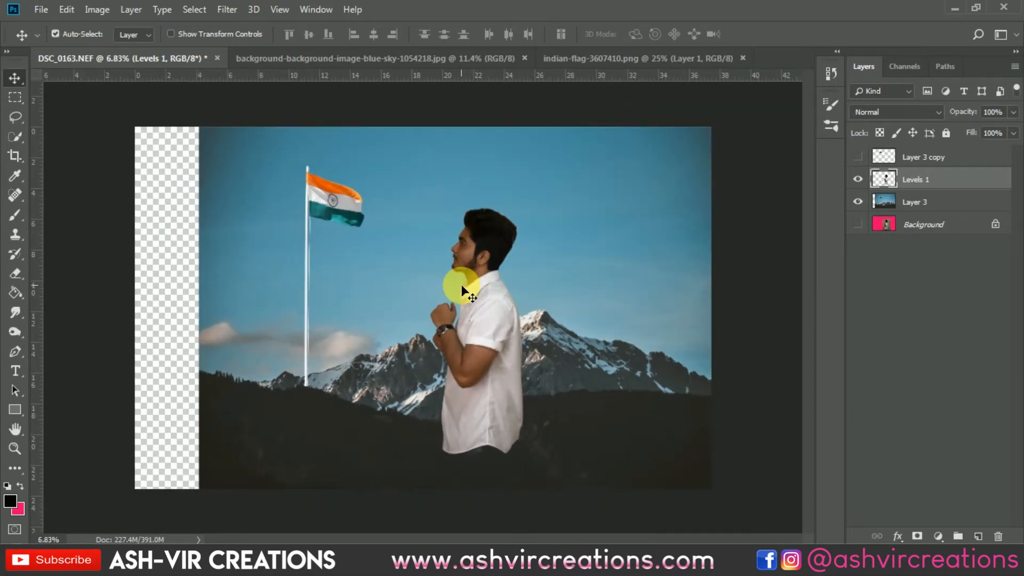
# Open adventure-climb-daylight-673018.png and bring its rock cut-out into the DSC_0163.NEF composite in front of the man's lower body.
pyautogui.click(50, 10)
pyautogui.click(50, 32)
pyautogui.doubleClick(296, 140)
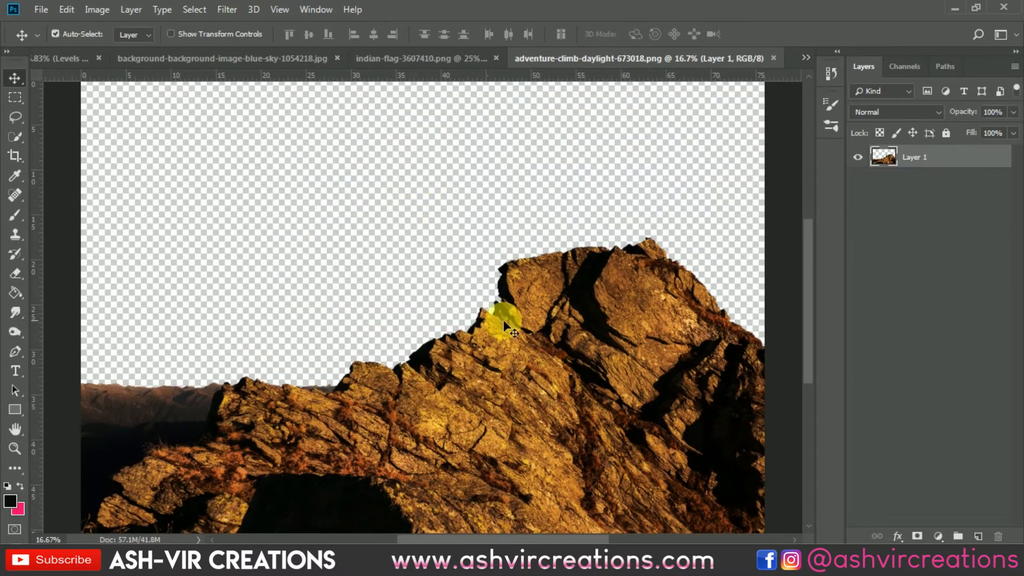
pyautogui.scroll(-1, 512, 323)
pyautogui.moveTo(392, 273); pyautogui.dragTo(549, 316)
pyautogui.moveTo(620, 331); pyautogui.dragTo(501, 457)
# Scale the rock layer to about 134% and shift it right so it overlaps the back of the man's lower body.
pyautogui.hotkey('ctrl', 't')
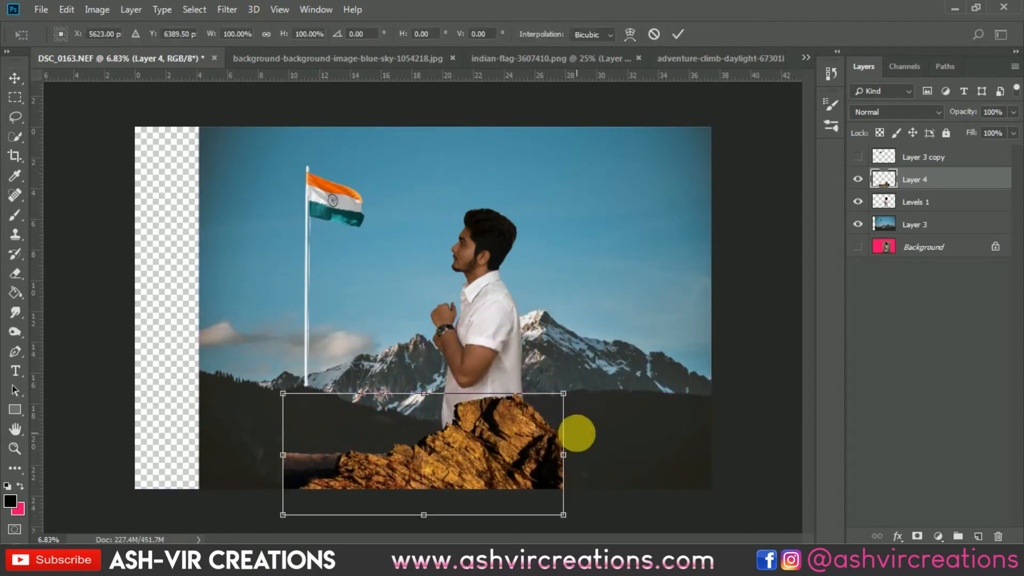
pyautogui.moveTo(560, 395); pyautogui.dragTo(601, 368)
pyautogui.moveTo(491, 421); pyautogui.dragTo(567, 423)
pyautogui.press('Return')
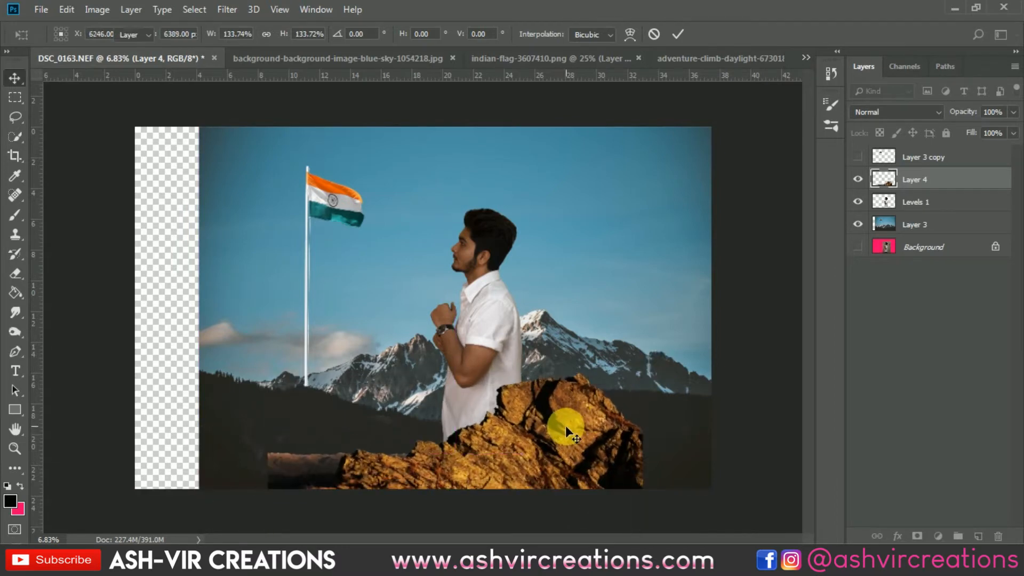
# Erase the distant ridge strip beside the rock's left end with a 1900 px Hard Round eraser.
pyautogui.press('e')
pyautogui.scroll(3, 372, 392)
pyautogui.rightClick(453, 283)
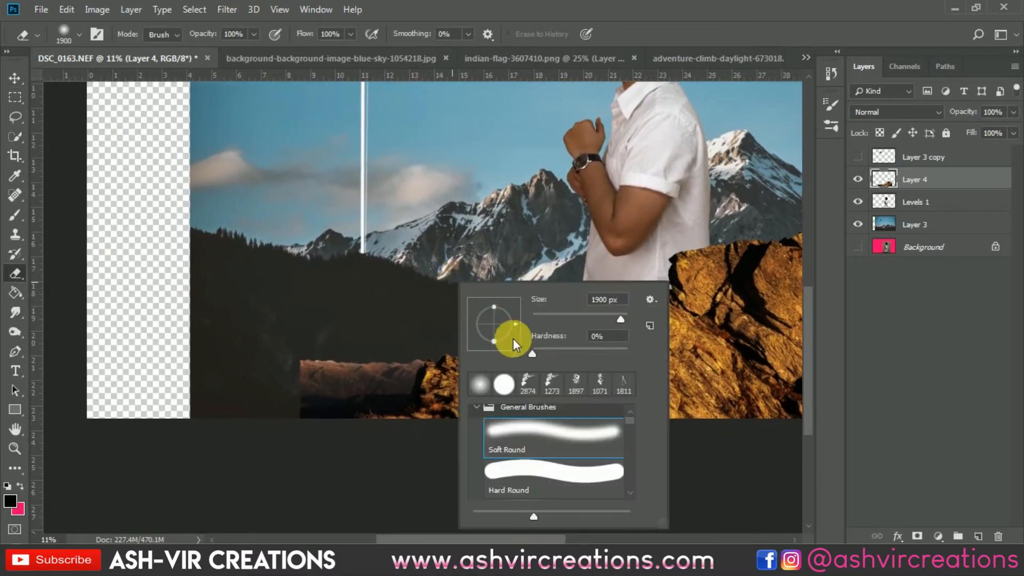
pyautogui.click(503, 472)
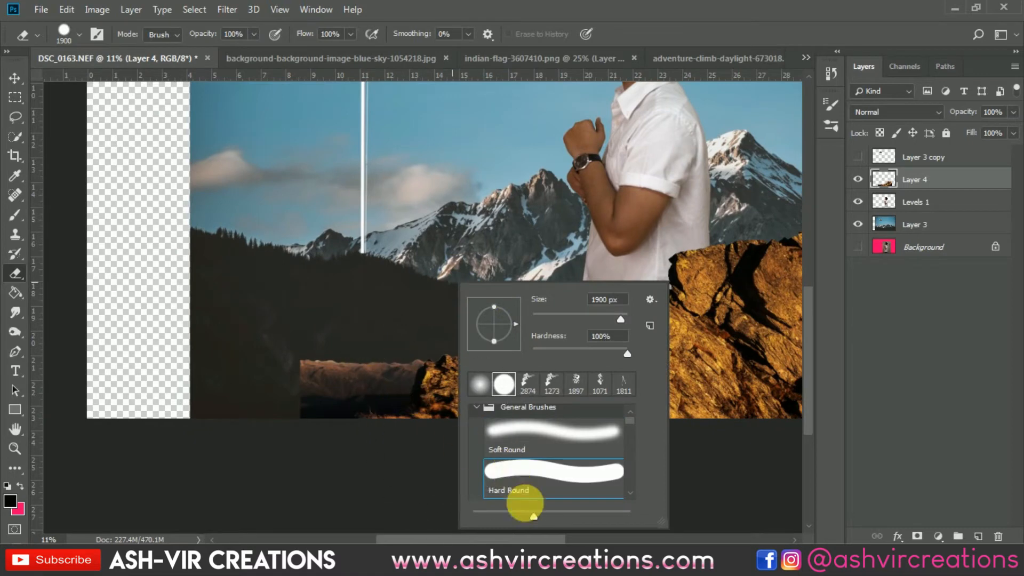
pyautogui.click(347, 333)
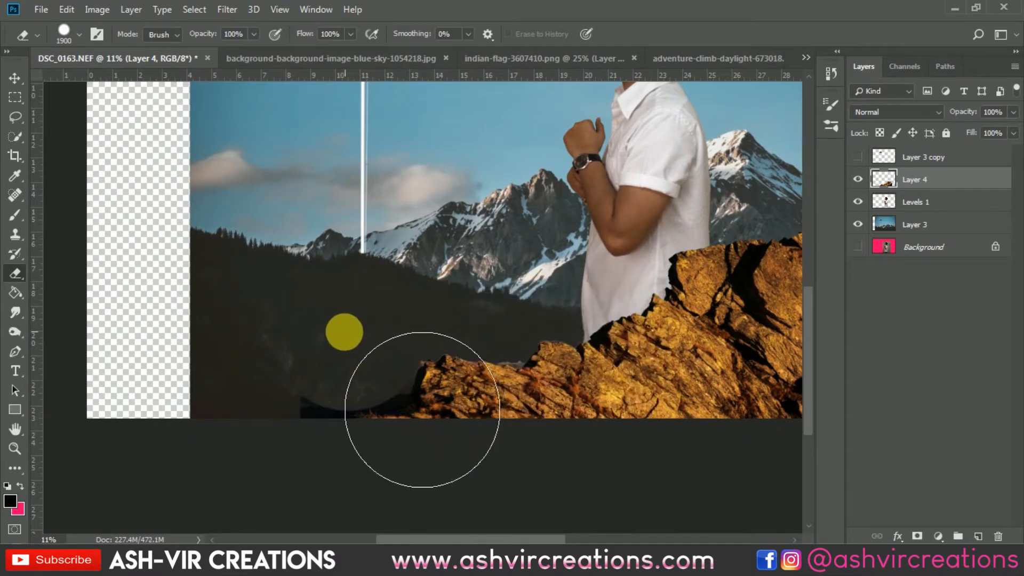
pyautogui.click(343, 349)
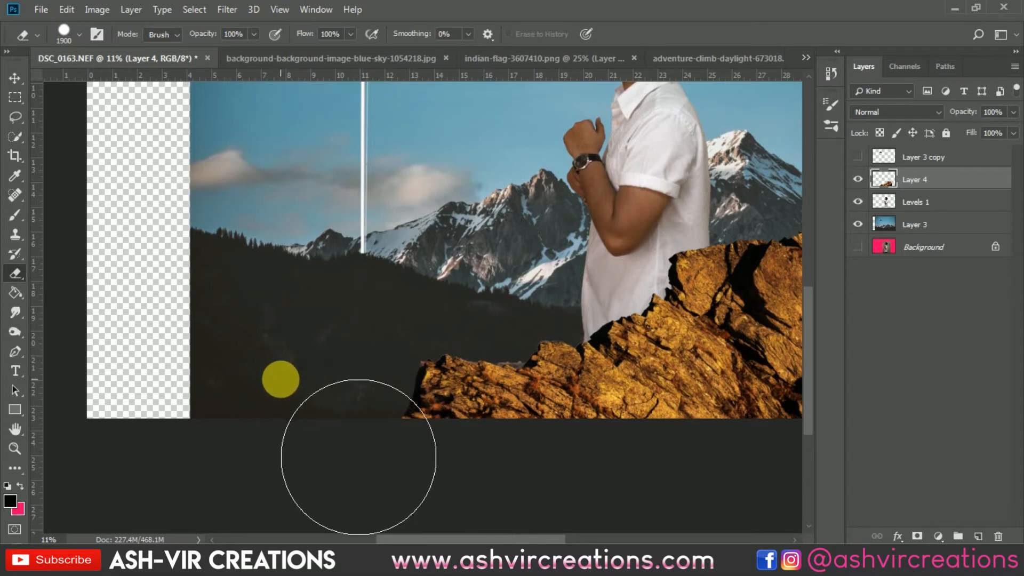
# Move the rock slightly to the right along the bottom of the picture.
pyautogui.press('v')
pyautogui.scroll(-2, 451, 346)
pyautogui.scroll(-3, 533, 353)
pyautogui.moveTo(532, 413)
pyautogui.mouseDown()
pyautogui.moveTo(571, 468)
pyautogui.moveTo(545, 415)
pyautogui.mouseUp()
pyautogui.press('ctrl')
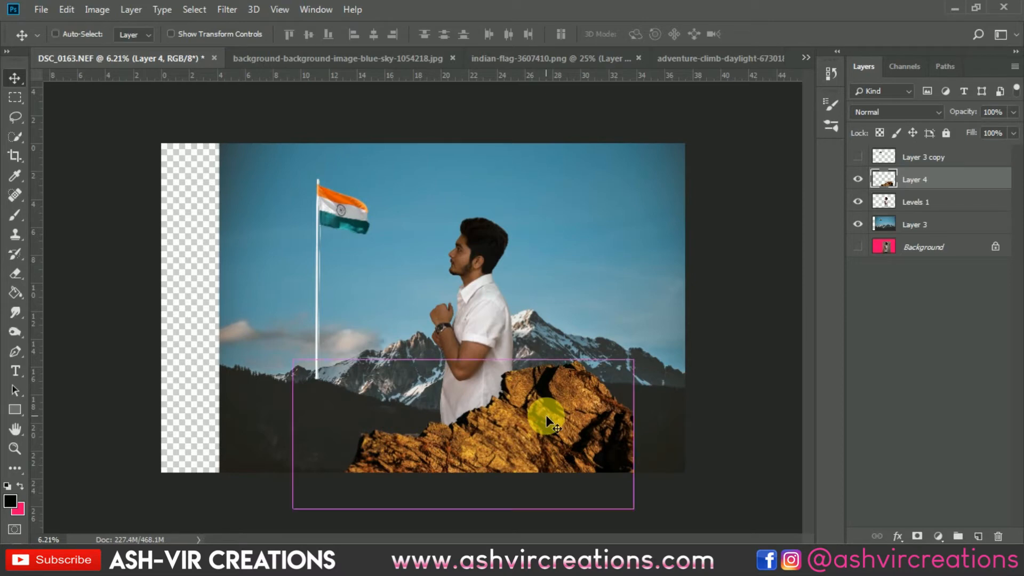
# Reduce the rock layer's color saturation with a Hue/Saturation adjustment.
pyautogui.hotkey('ctrl', 'u')
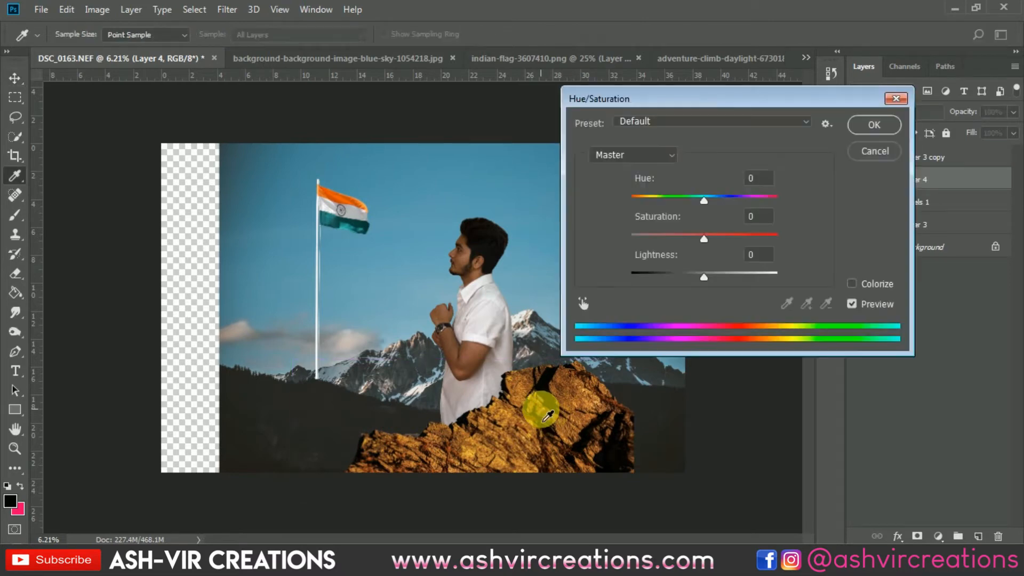
pyautogui.moveTo(671, 235)
pyautogui.mouseDown()
pyautogui.moveTo(628, 236)
pyautogui.moveTo(690, 237)
pyautogui.moveTo(670, 237)
pyautogui.mouseUp()
pyautogui.click(872, 126)
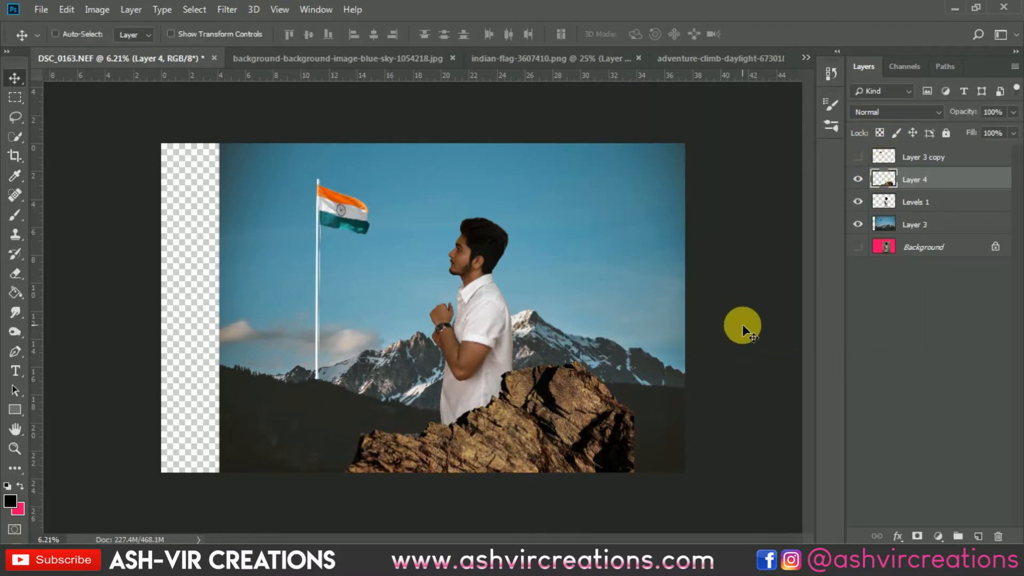
# Darken the rock's midtones with Levels, setting the midtone input to 0.96.
pyautogui.hotkey('ctrl', 'l')
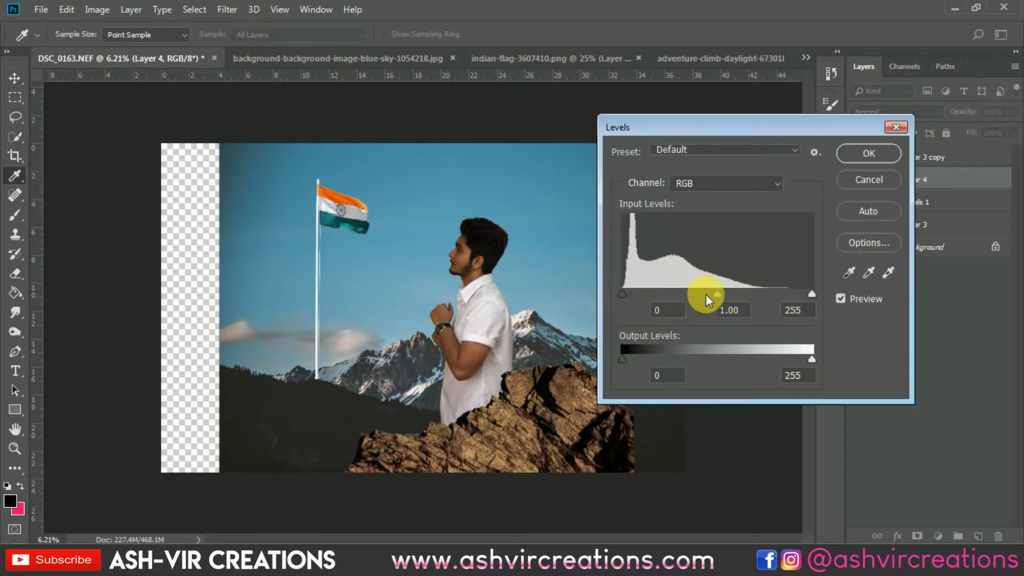
pyautogui.moveTo(725, 293)
pyautogui.mouseDown()
pyautogui.moveTo(751, 292)
pyautogui.moveTo(719, 285)
pyautogui.mouseUp()
pyautogui.moveTo(621, 294)
pyautogui.mouseDown()
pyautogui.moveTo(644, 292)
pyautogui.moveTo(618, 292)
pyautogui.mouseUp()
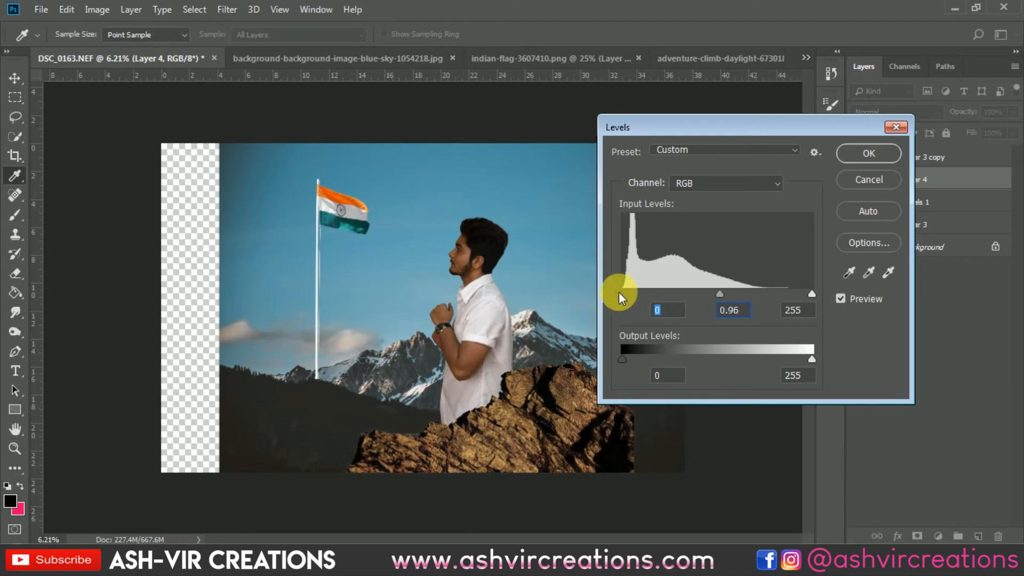
pyautogui.click(853, 154)
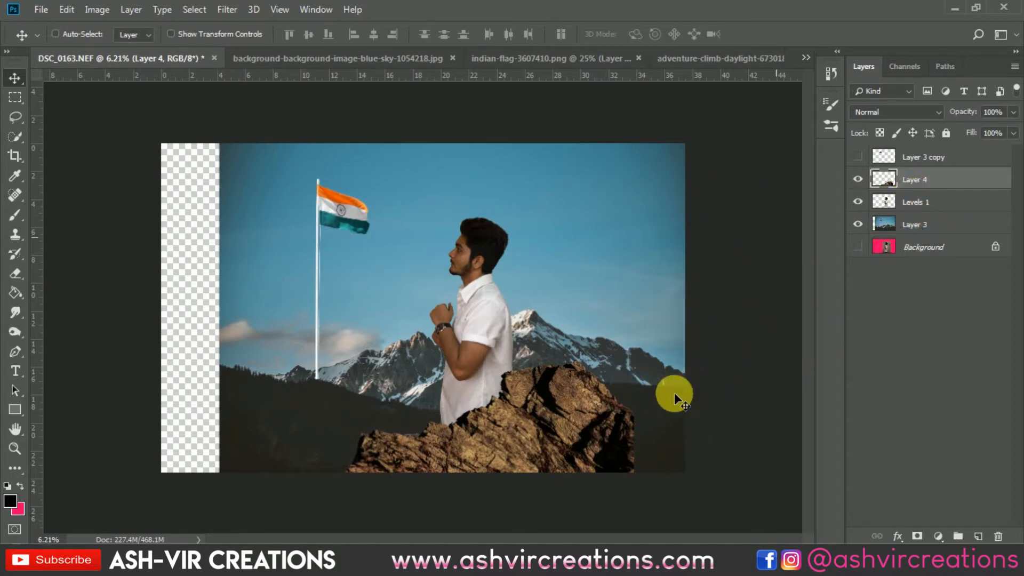
# Fade the rock's shadows with Curves by anchoring the lower and upper tones and raising the black point to output 28.
pyautogui.hotkey('ctrl', 'm')
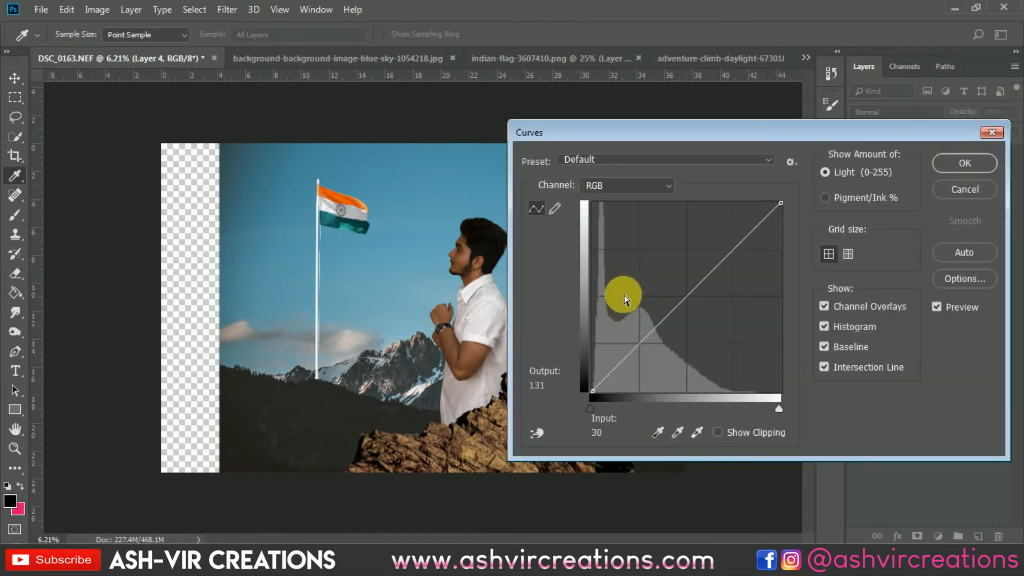
pyautogui.moveTo(658, 134); pyautogui.dragTo(758, 119)
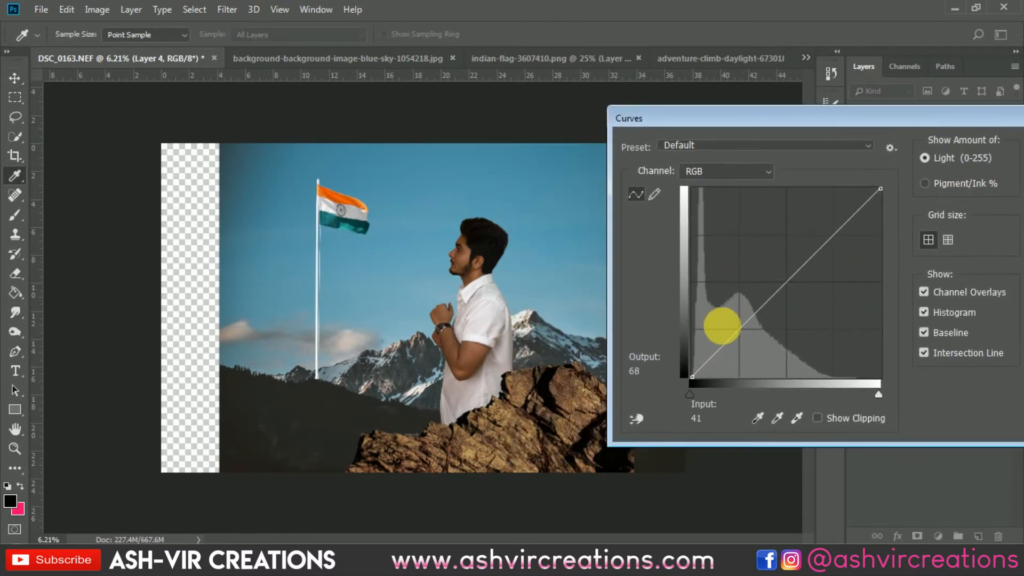
pyautogui.click(744, 336)
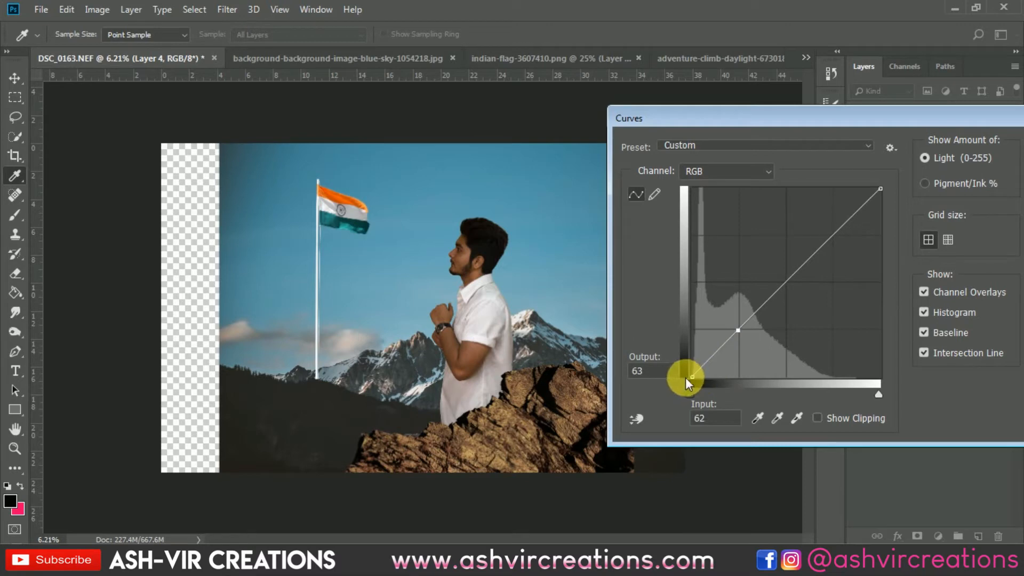
pyautogui.moveTo(691, 376); pyautogui.dragTo(686, 358)
pyautogui.click(831, 235)
pyautogui.moveTo(831, 235); pyautogui.dragTo(833, 237)
pyautogui.moveTo(700, 362)
pyautogui.mouseDown()
pyautogui.moveTo(692, 348)
pyautogui.moveTo(692, 364)
pyautogui.mouseUp()
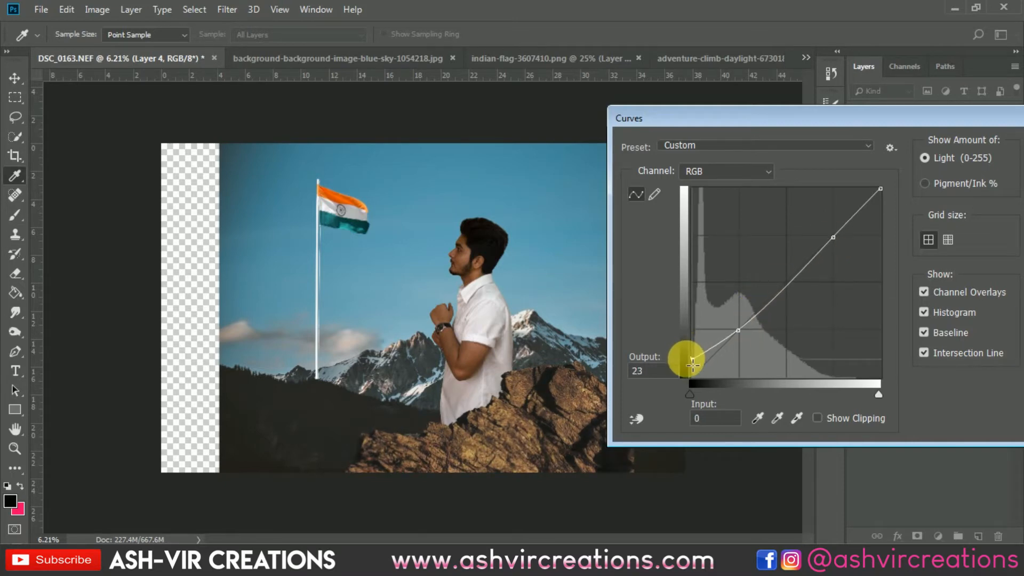
pyautogui.moveTo(941, 117); pyautogui.dragTo(733, 152)
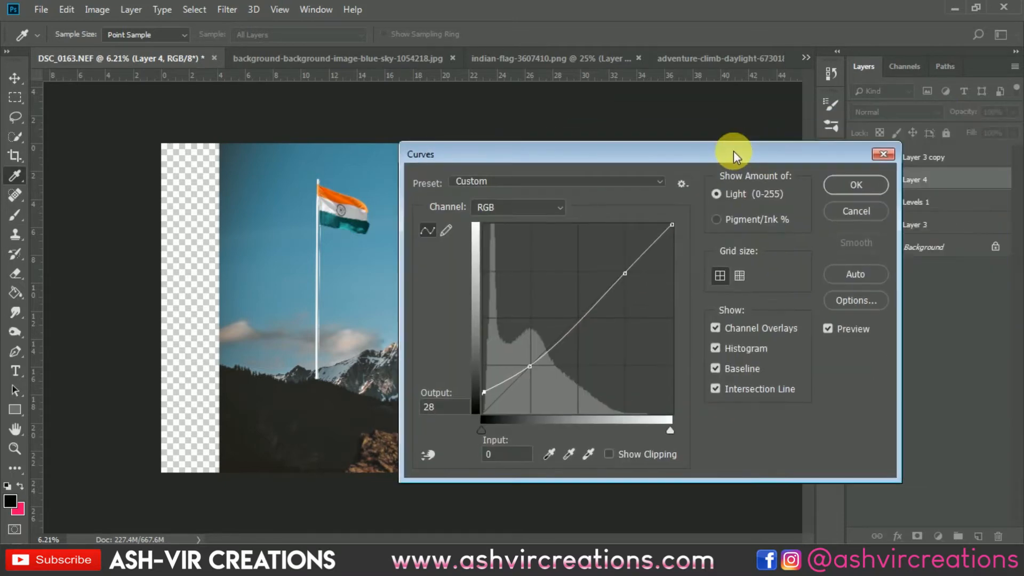
pyautogui.click(878, 185)
# Apply Curves to the man's layer with the black point raised to output 9.
pyautogui.click(491, 252)
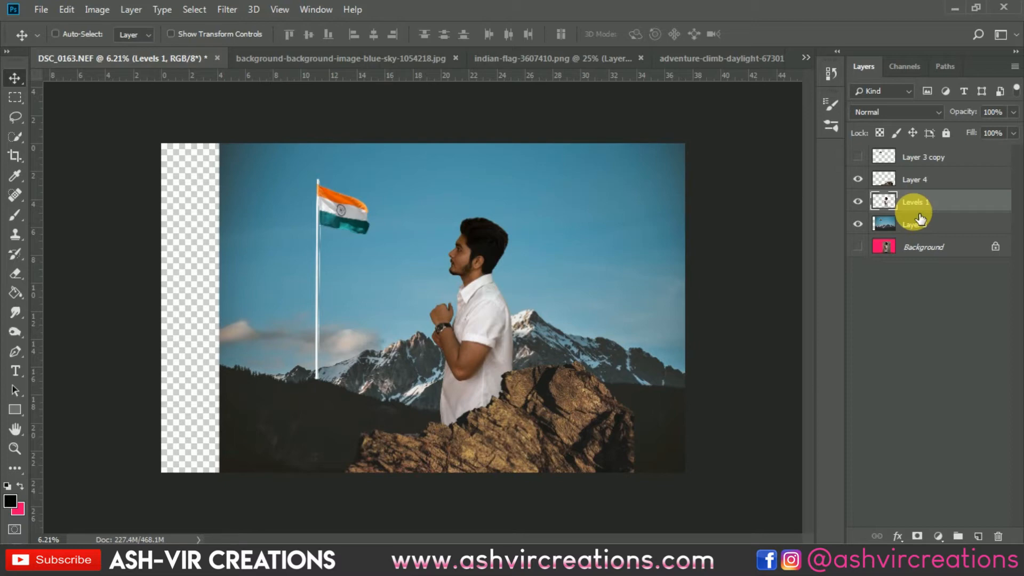
pyautogui.hotkey('ctrl', 'm')
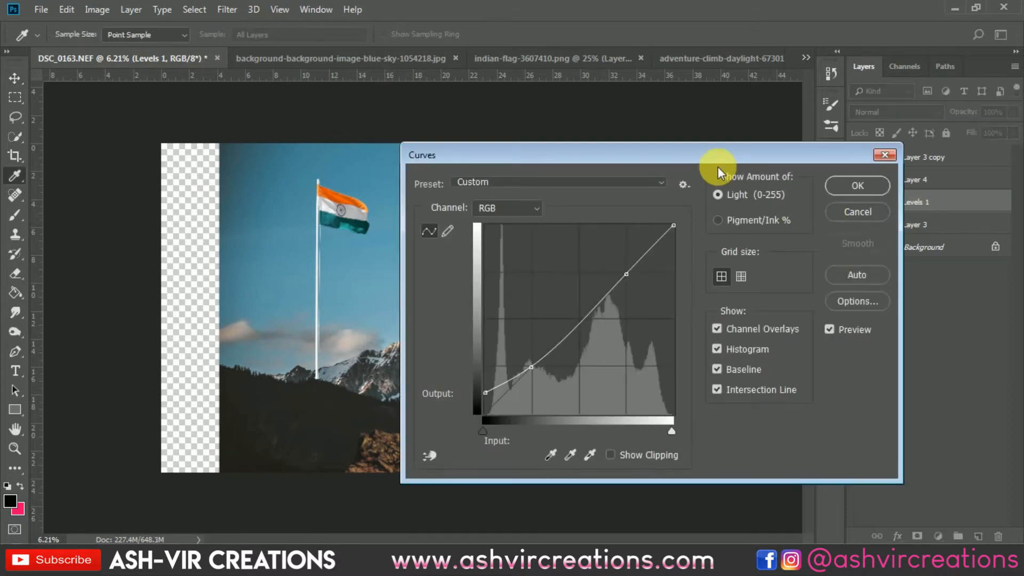
pyautogui.moveTo(757, 155); pyautogui.dragTo(926, 95)
pyautogui.scroll(3, 493, 270)
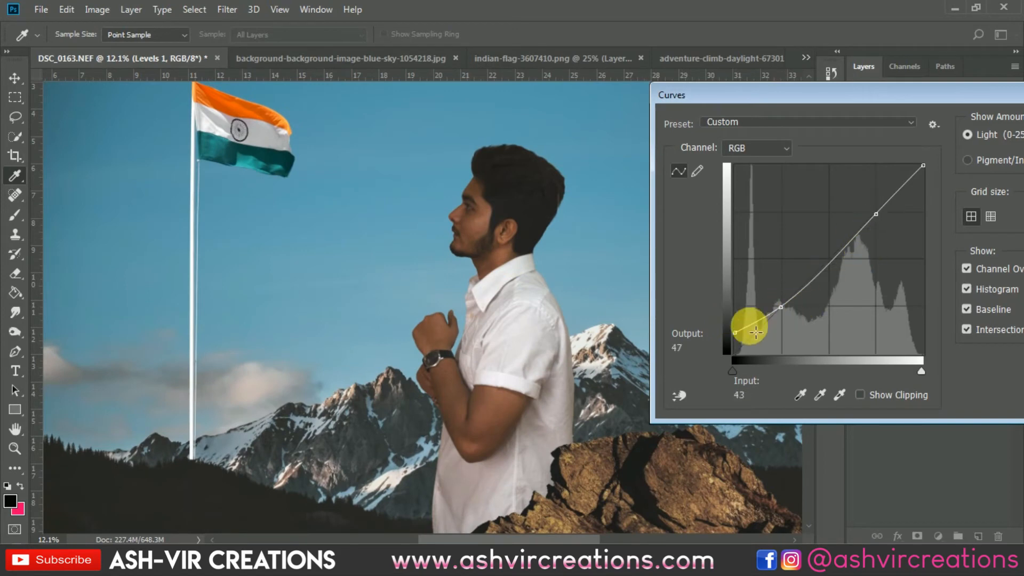
pyautogui.moveTo(741, 339); pyautogui.dragTo(724, 347)
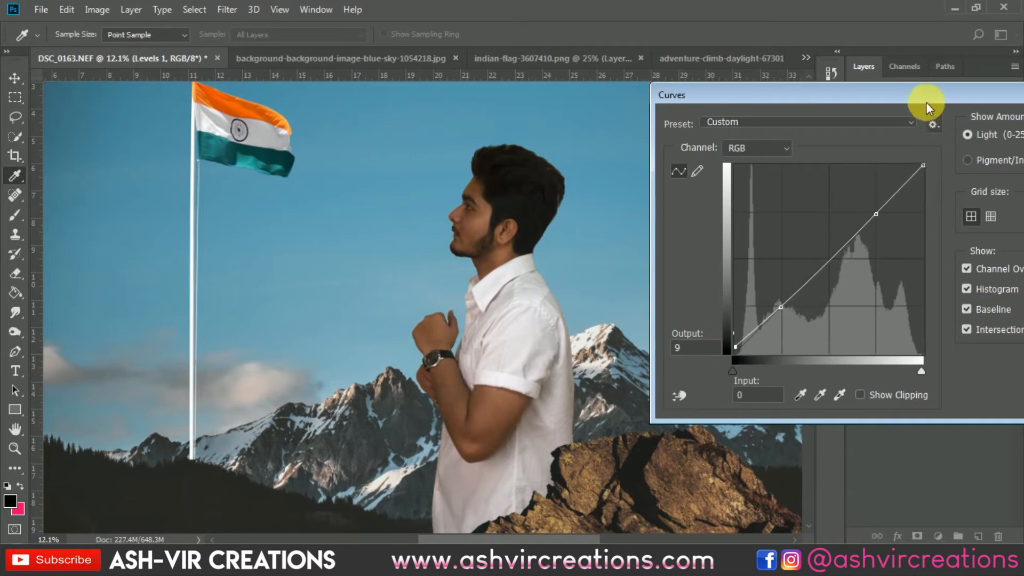
pyautogui.moveTo(922, 99); pyautogui.dragTo(833, 103)
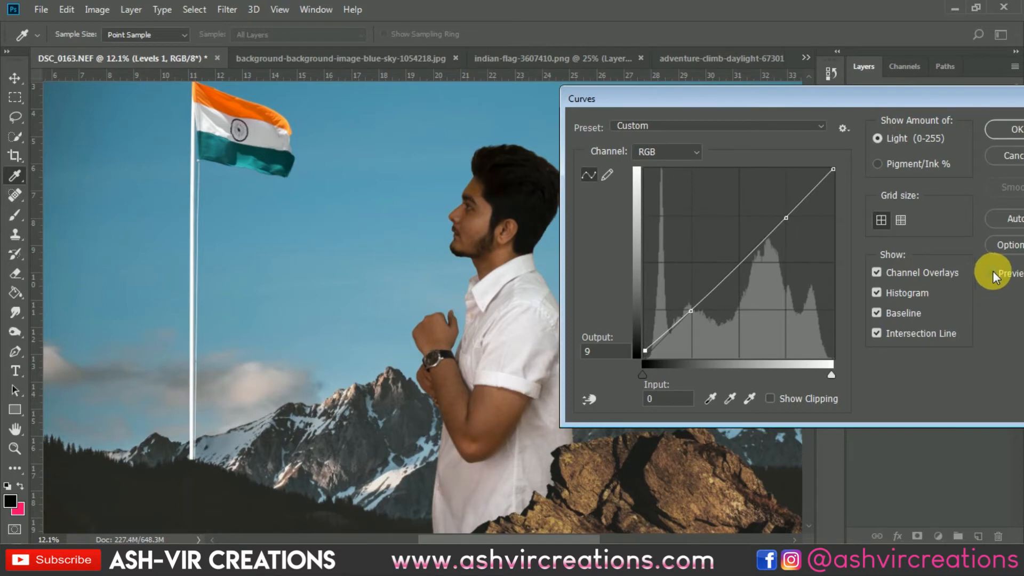
pyautogui.click(1010, 132)
pyautogui.press('v')
# Blur the rock layer with a Gaussian Blur of 44.3 pixels radius.
pyautogui.scroll(-3, 512, 239)
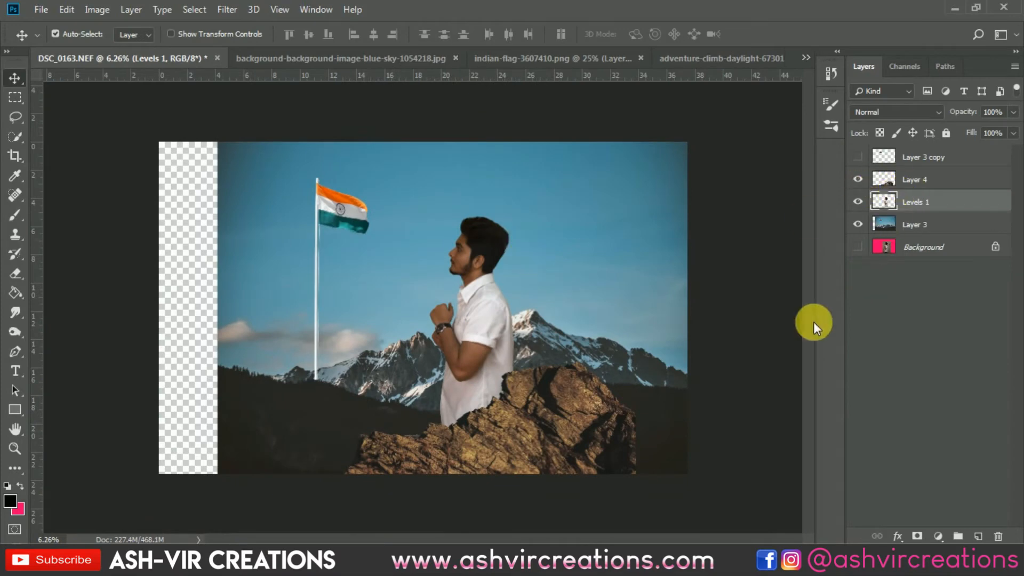
pyautogui.scroll(4, 555, 265)
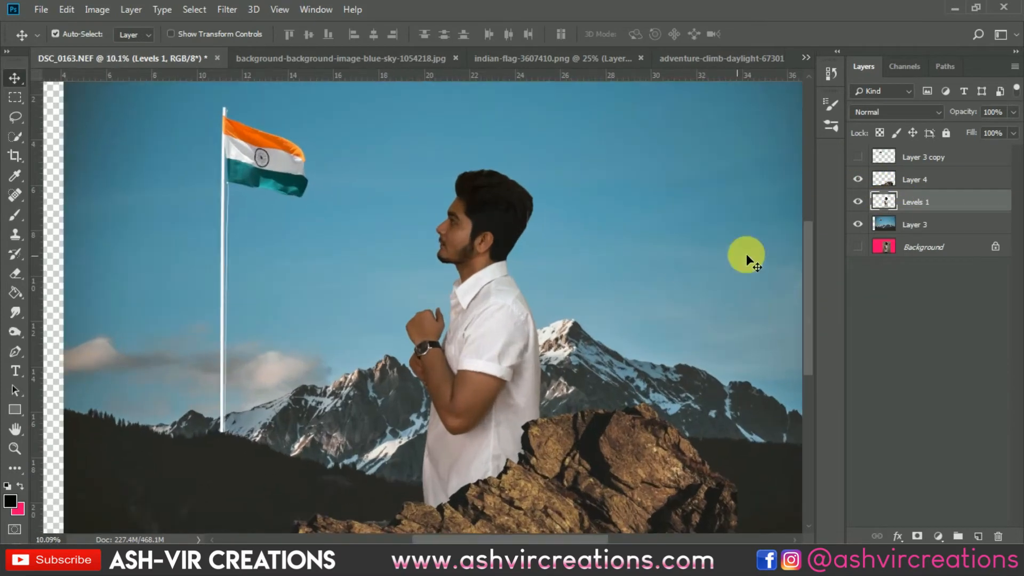
pyautogui.scroll(-3, 833, 232)
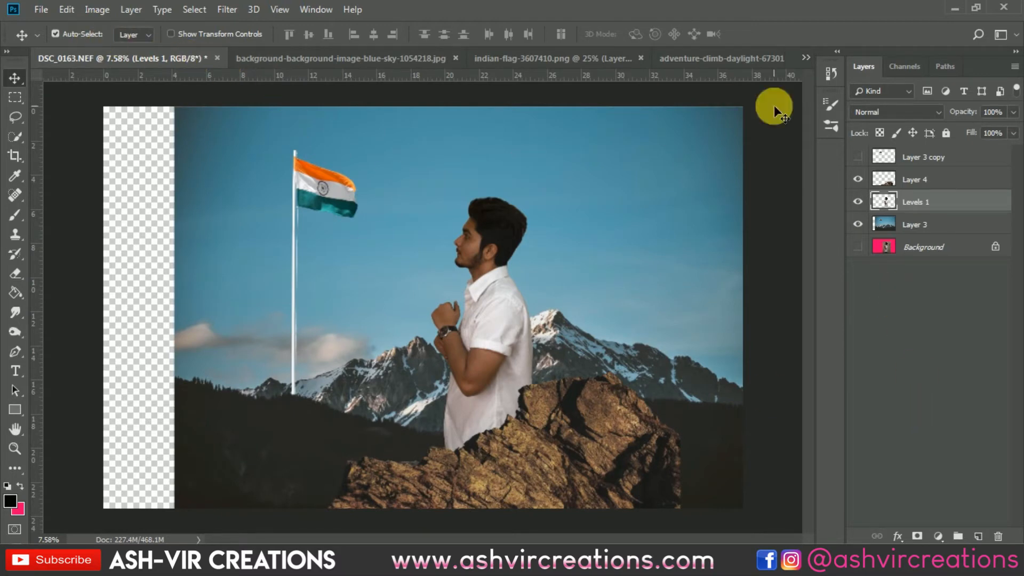
pyautogui.click(603, 440)
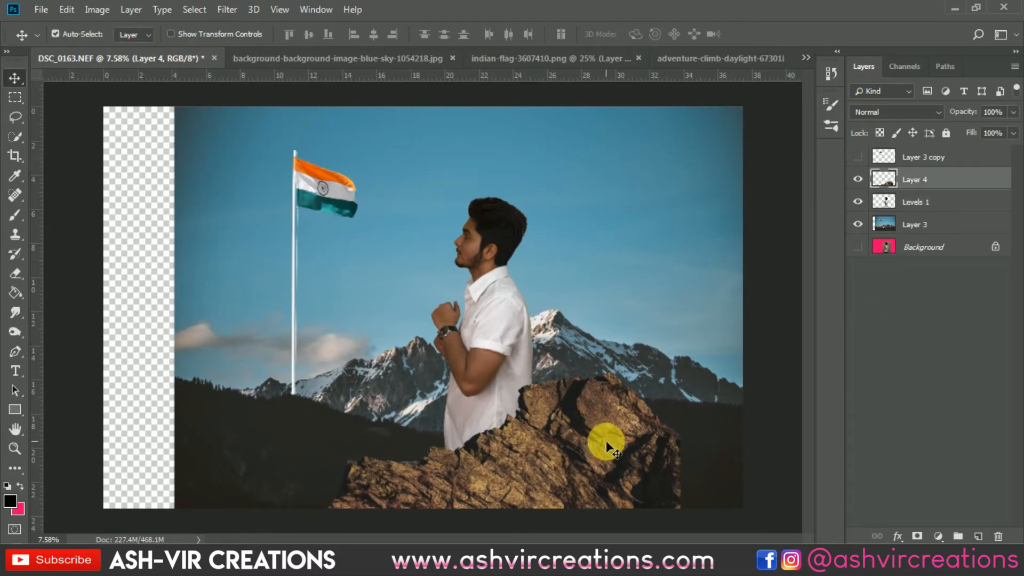
pyautogui.click(234, 10)
pyautogui.moveTo(286, 180)
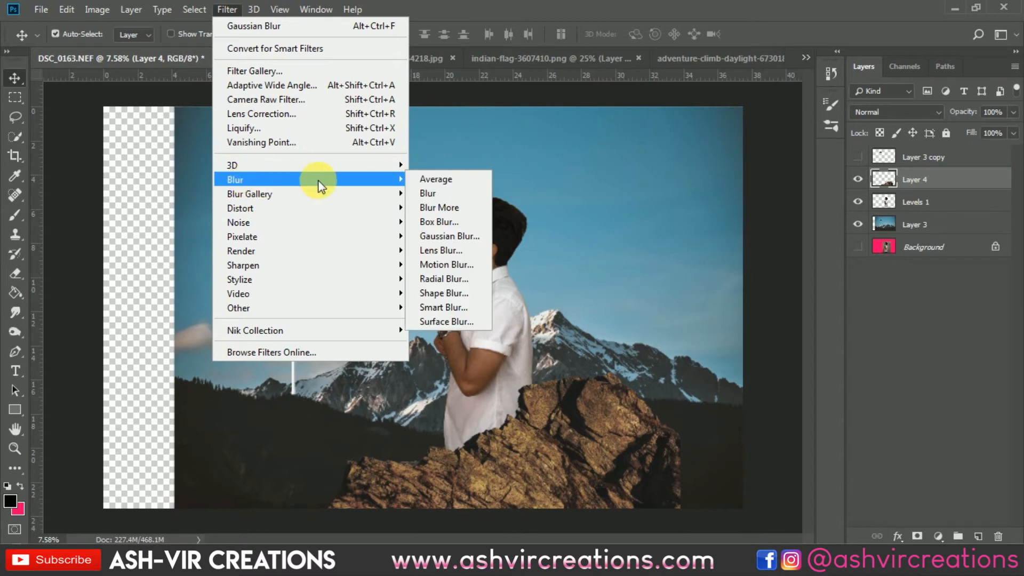
pyautogui.click(449, 233)
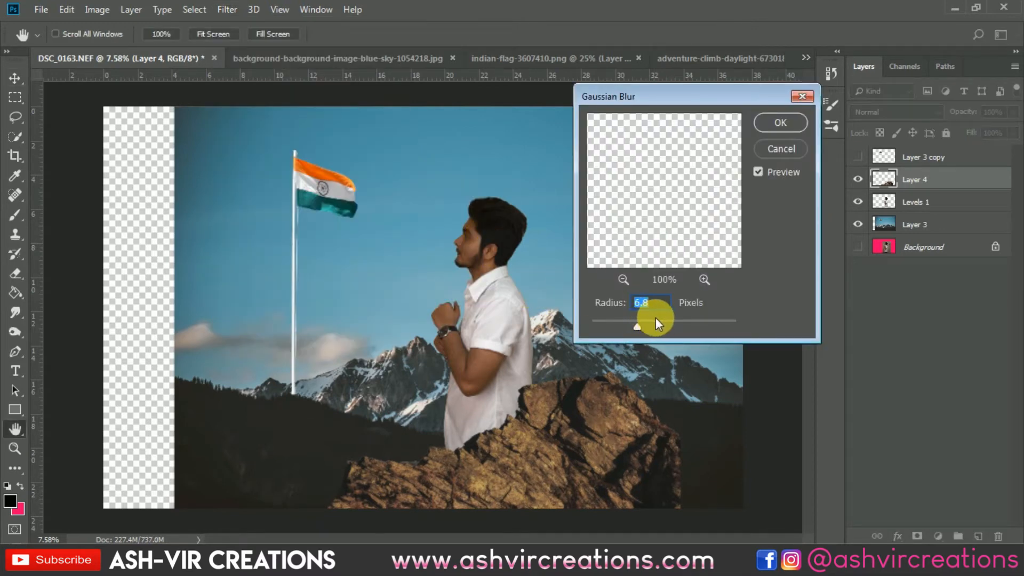
pyautogui.moveTo(651, 322); pyautogui.dragTo(668, 325)
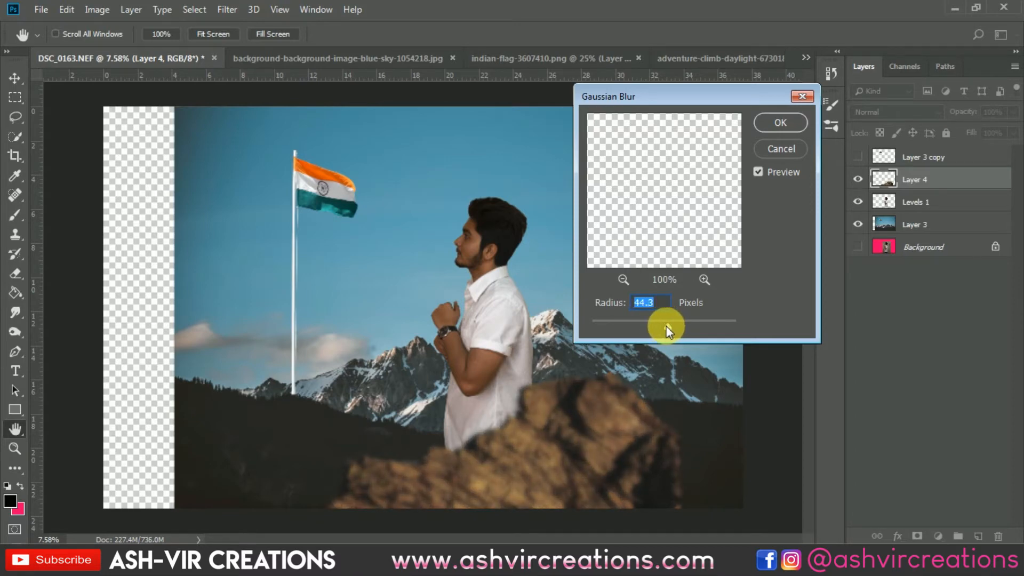
pyautogui.click(779, 113)
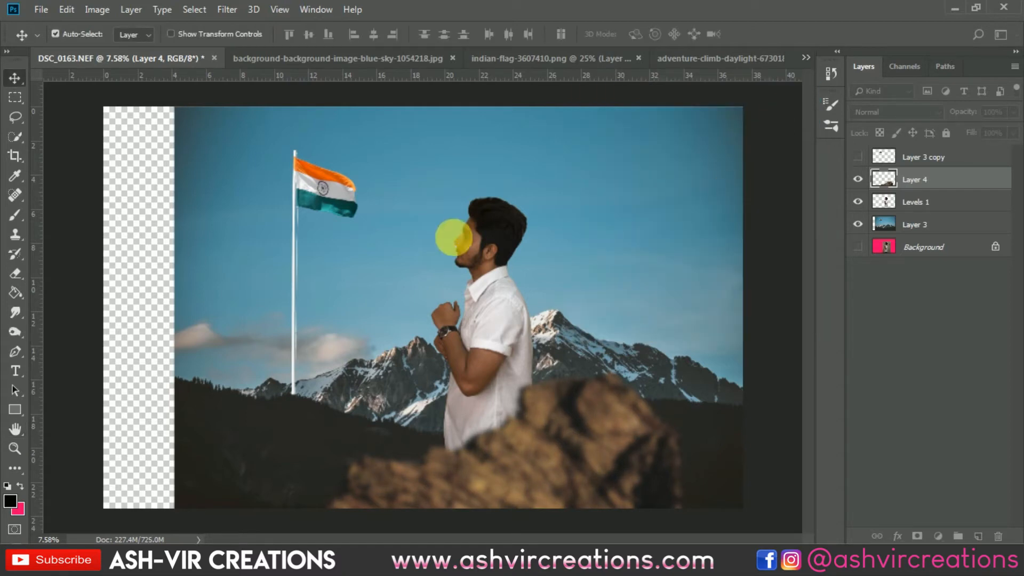
pyautogui.scroll(-1, 450, 255)
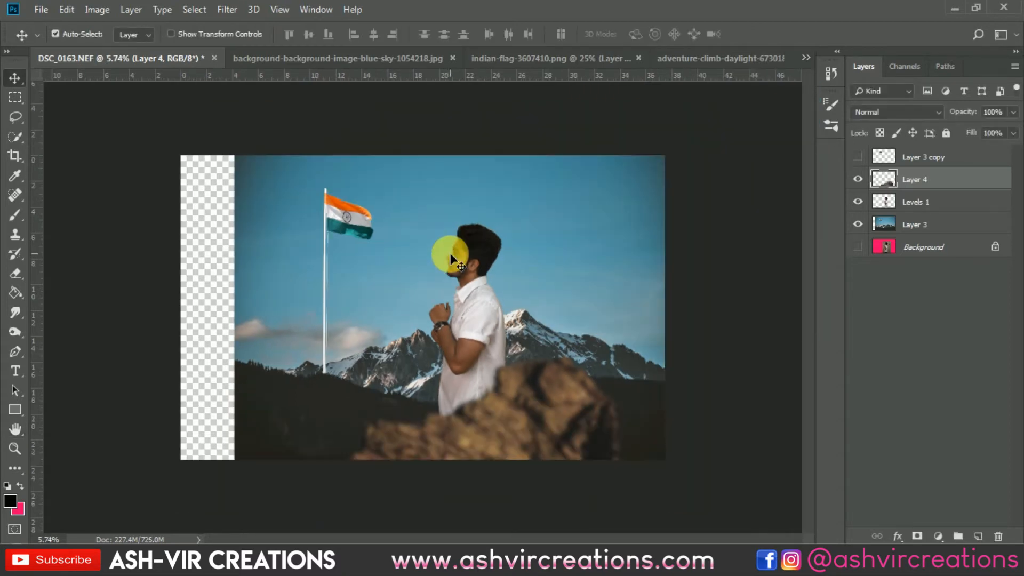
pyautogui.scroll(1, 450, 255)
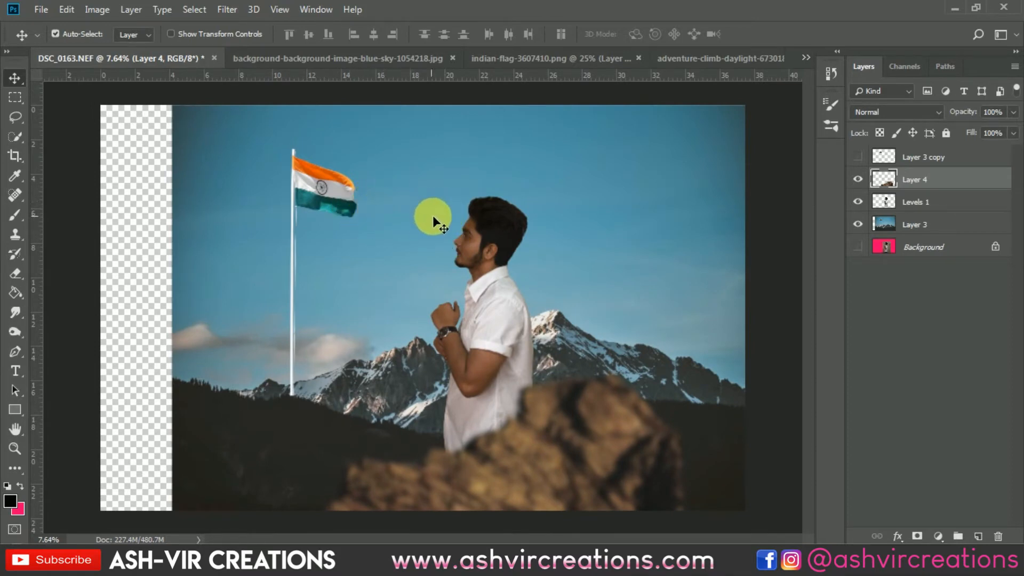
pyautogui.scroll(-3, 347, 187)
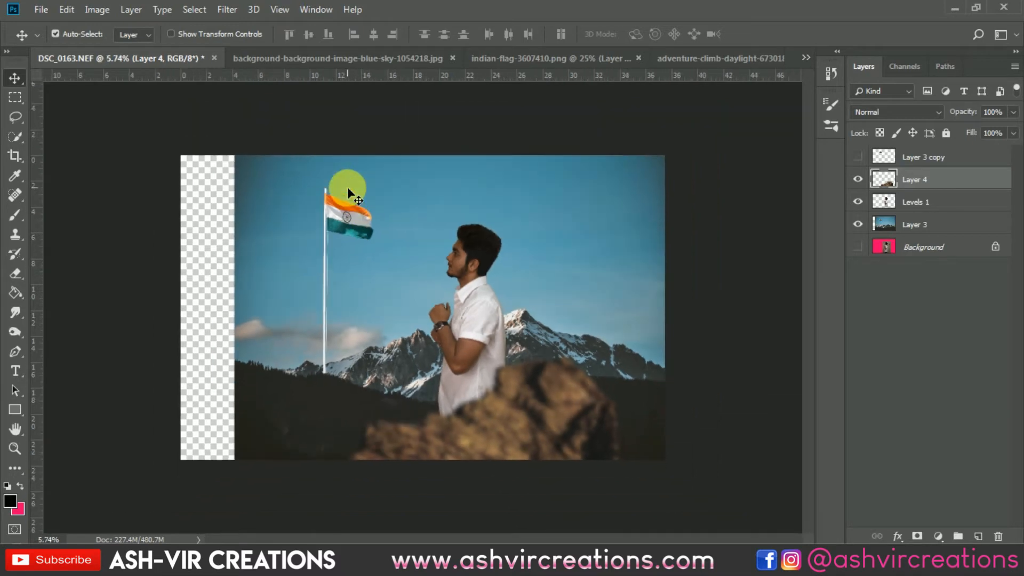
pyautogui.scroll(1, 348, 186)
pyautogui.scroll(1, 348, 186)
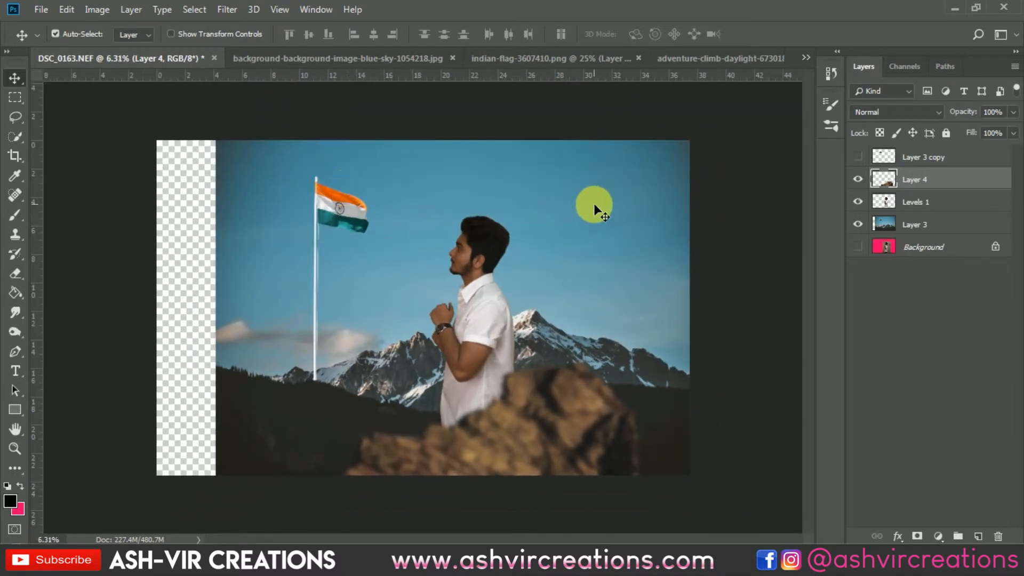
pyautogui.scroll(8, 328, 291)
pyautogui.scroll(-6, 328, 291)
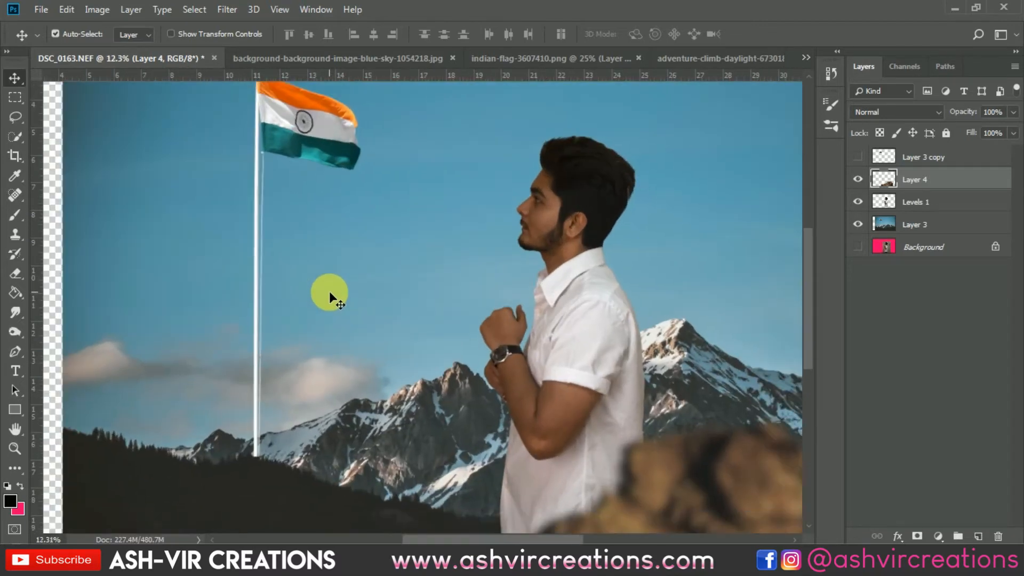
pyautogui.scroll(1, 328, 293)
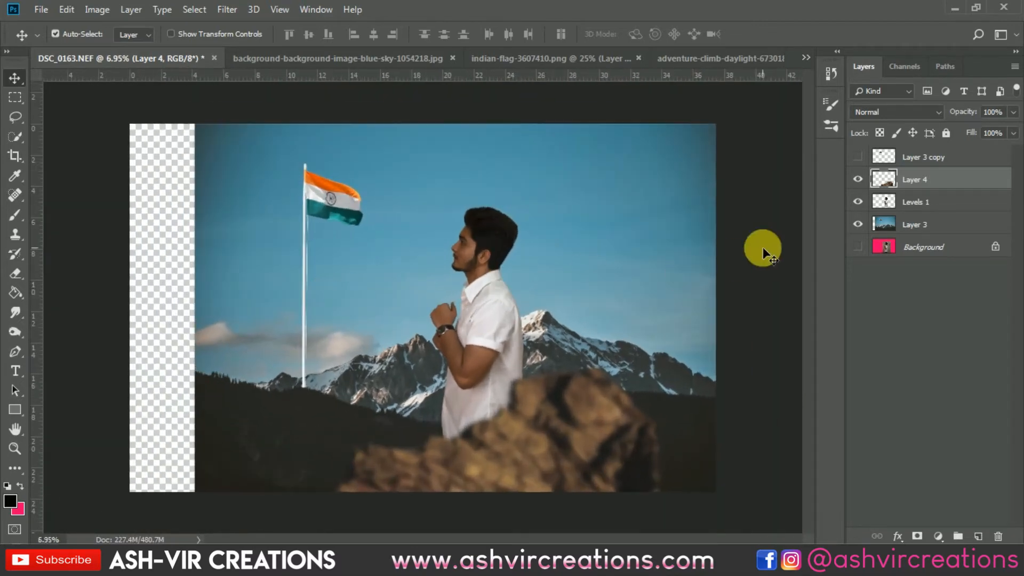
pyautogui.click(880, 222)
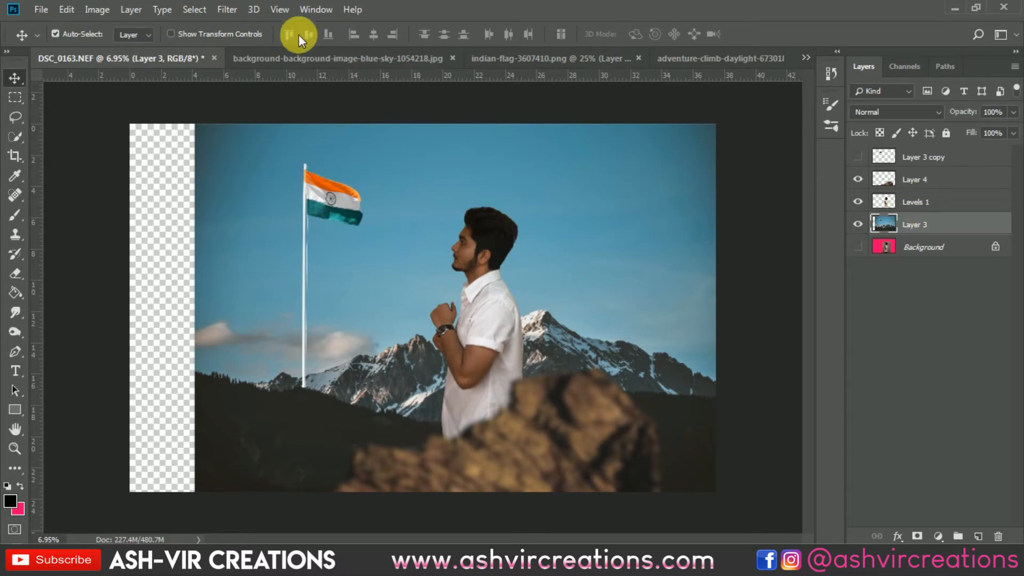
pyautogui.click(228, 10)
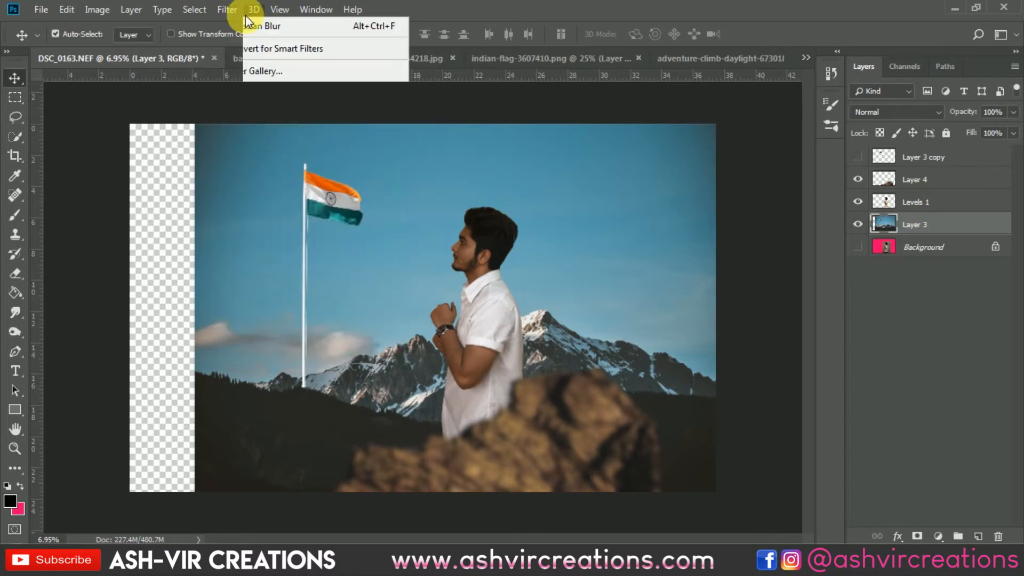
pyautogui.moveTo(254, 11)
pyautogui.click(540, 94)
pyautogui.click(957, 179)
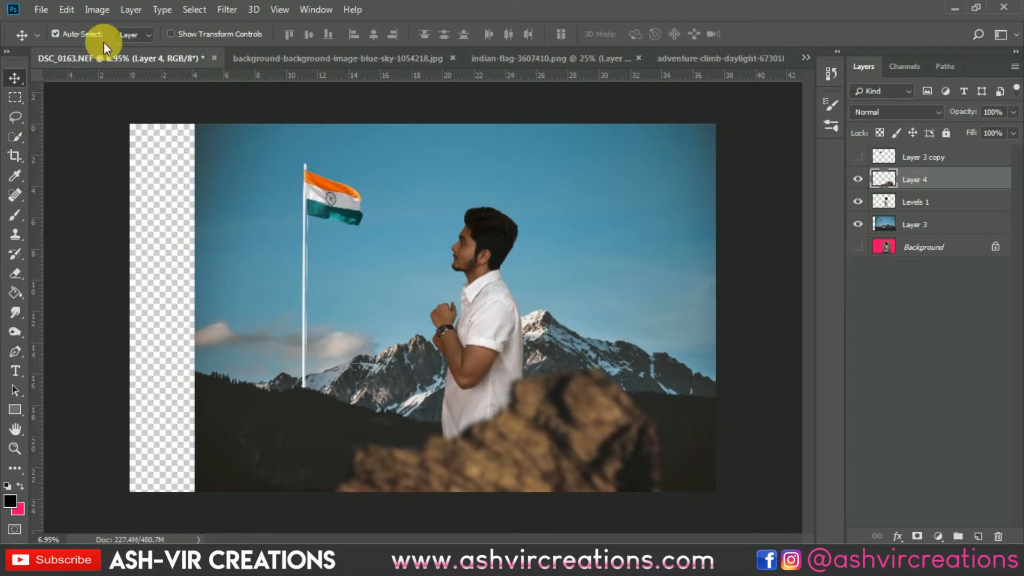
# Open dirt_charge_png_by_ashrafcrew-d60homh.png and copy its whole image into the DSC_0163.NEF composite, directly above the mountain background layer.
pyautogui.click(43, 10)
pyautogui.click(56, 39)
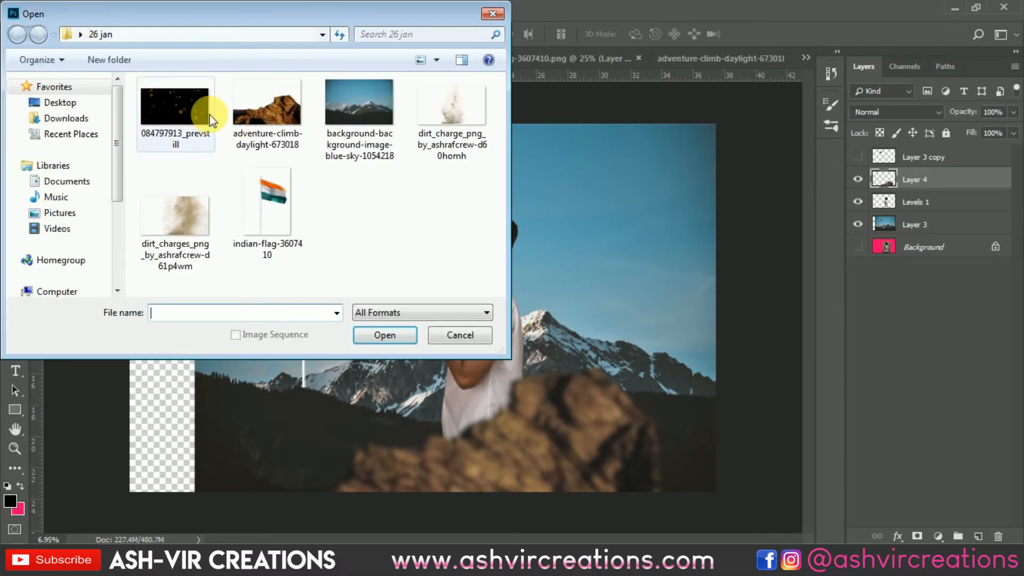
pyautogui.doubleClick(459, 117)
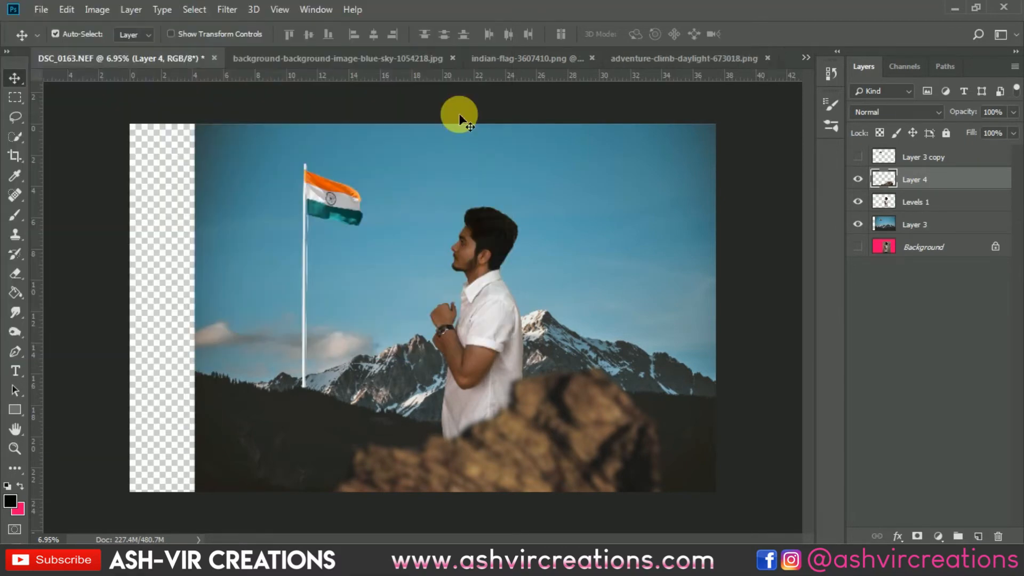
pyautogui.hotkey('ctrl', 'a')
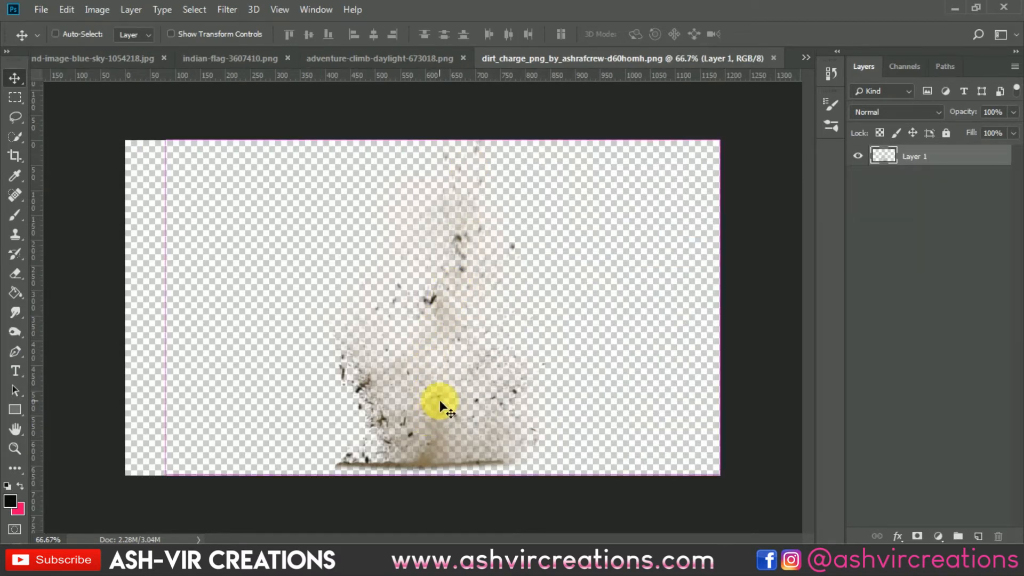
pyautogui.click(804, 57)
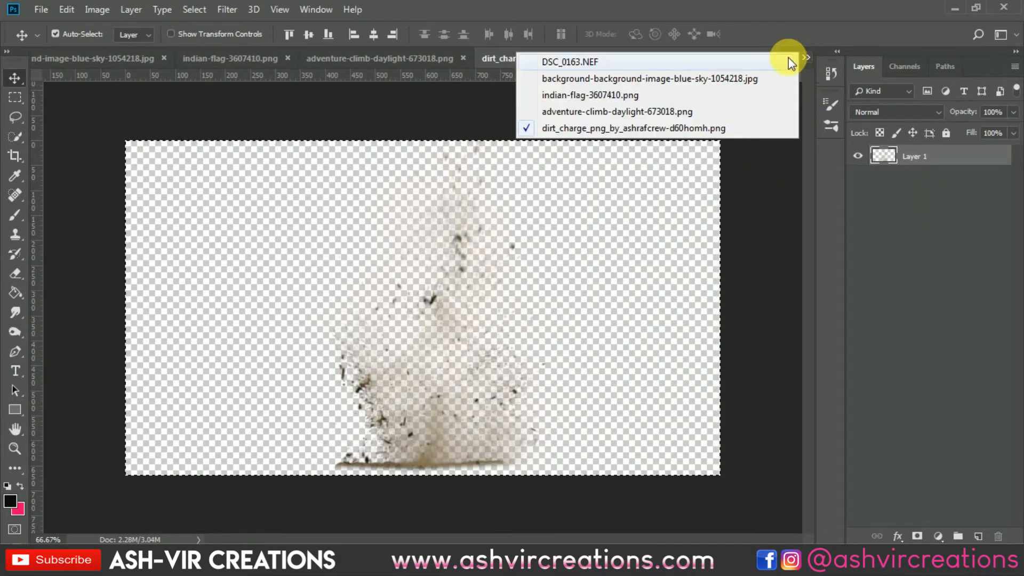
pyautogui.click(789, 59)
pyautogui.click(920, 228)
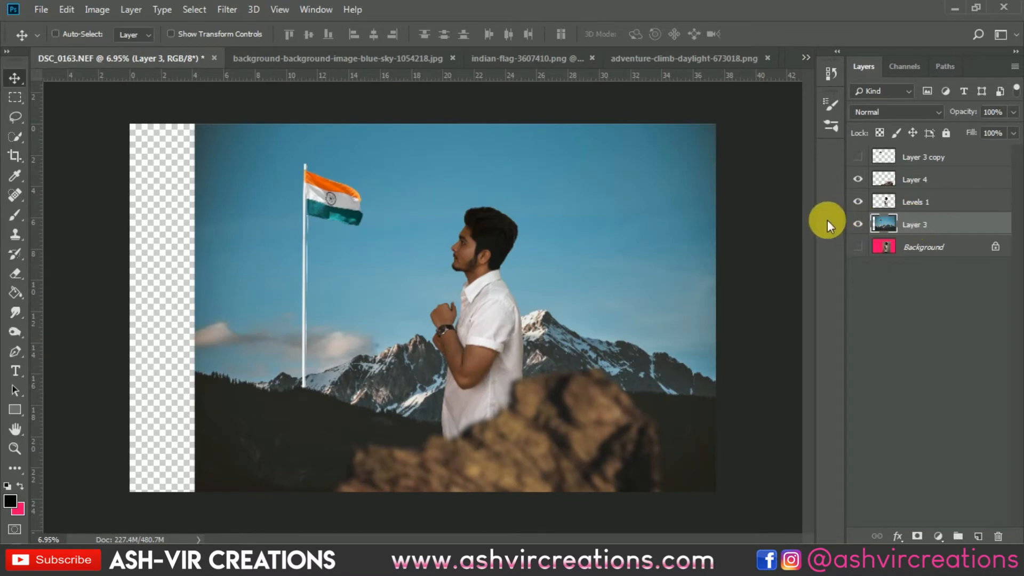
pyautogui.hotkey('ctrl', 'v')
# Scale the pasted dirt burst to about 634% and place it over the dark hill at the flagpole's foot, beside the rock.
pyautogui.hotkey('ctrl', 't')
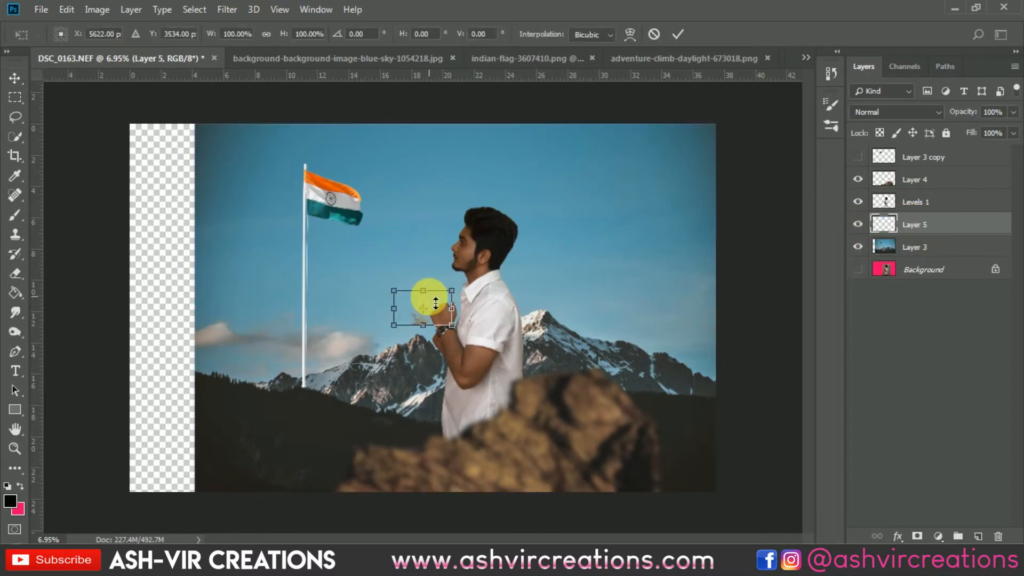
pyautogui.moveTo(453, 292); pyautogui.dragTo(563, 308)
pyautogui.moveTo(650, 265); pyautogui.dragTo(714, 207)
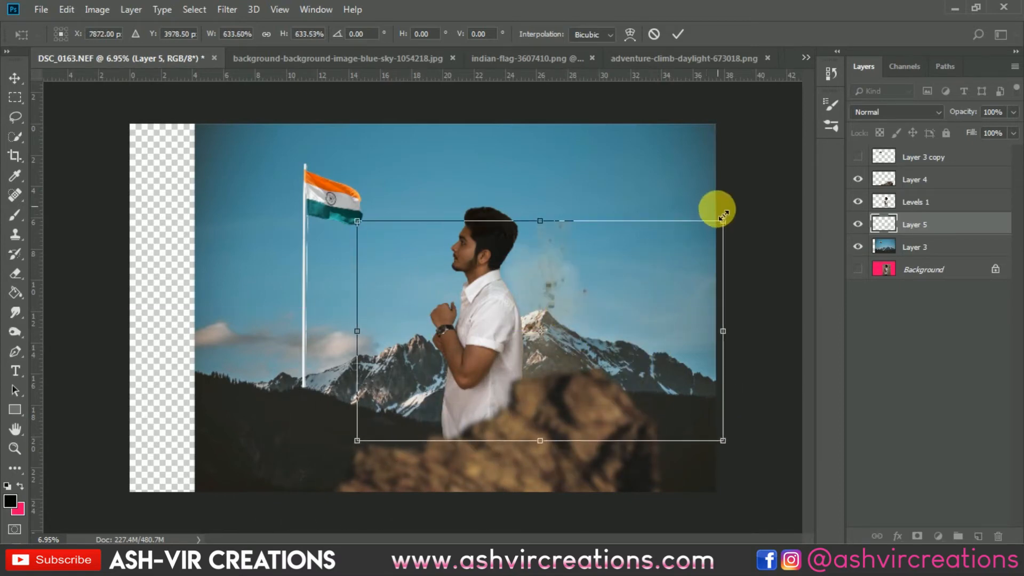
pyautogui.moveTo(587, 327); pyautogui.dragTo(434, 427)
pyautogui.press('Return')
pyautogui.scroll(5, 368, 431)
pyautogui.scroll(-4, 369, 431)
pyautogui.moveTo(383, 432); pyautogui.dragTo(331, 433)
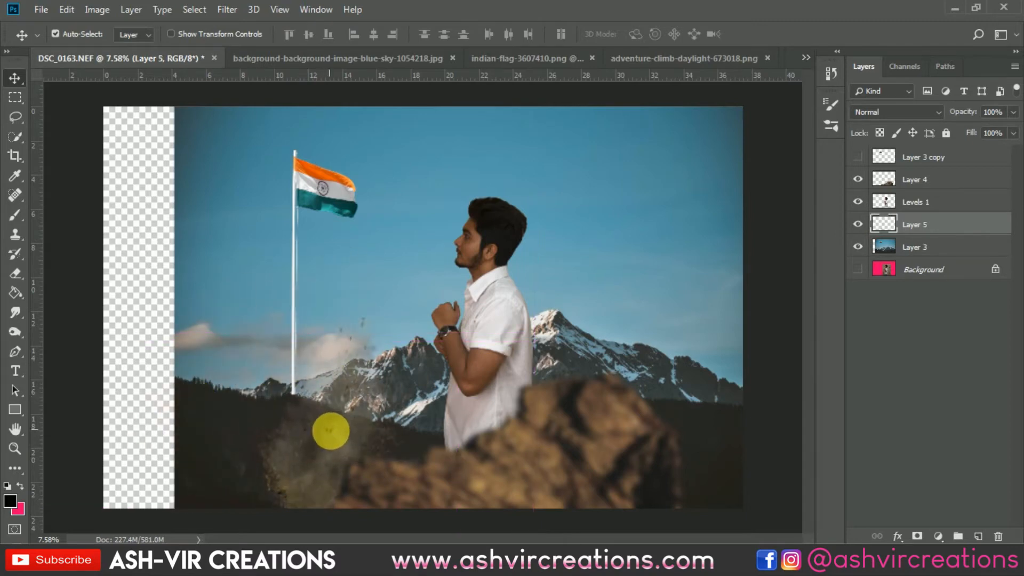
pyautogui.hotkey('ctrl', '-')
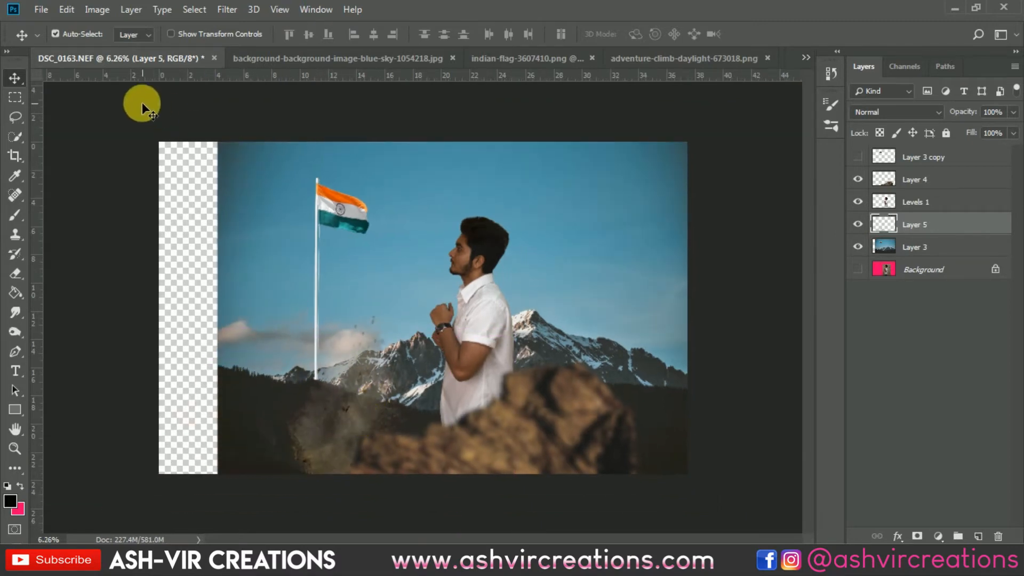
# Open dirt_charges_png_by_ashrafcrew-d61p4wm.png and copy its whole image into the DSC_0163.NEF composite above the first dirt layer.
pyautogui.click(41, 9)
pyautogui.click(51, 41)
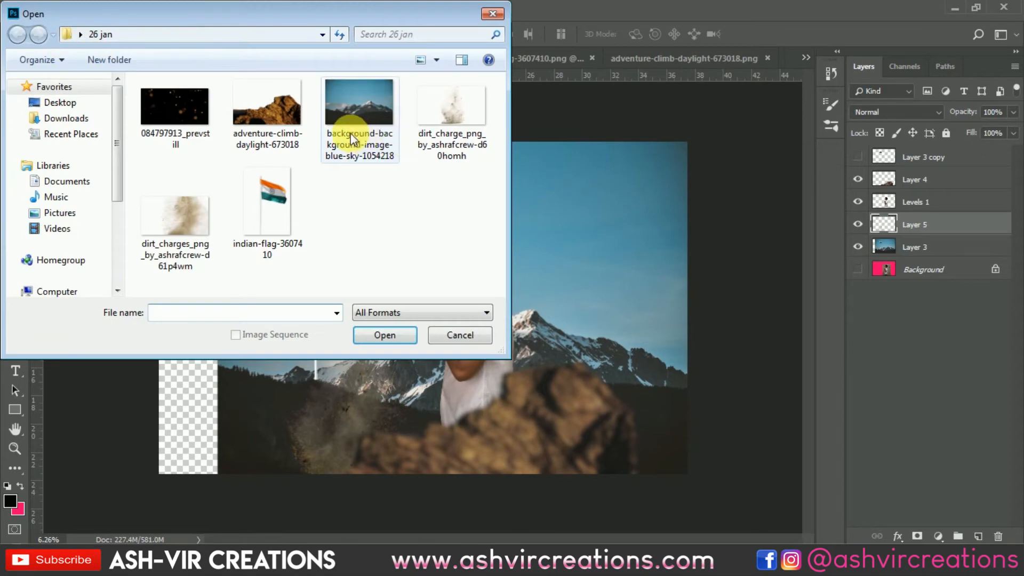
pyautogui.doubleClick(198, 211)
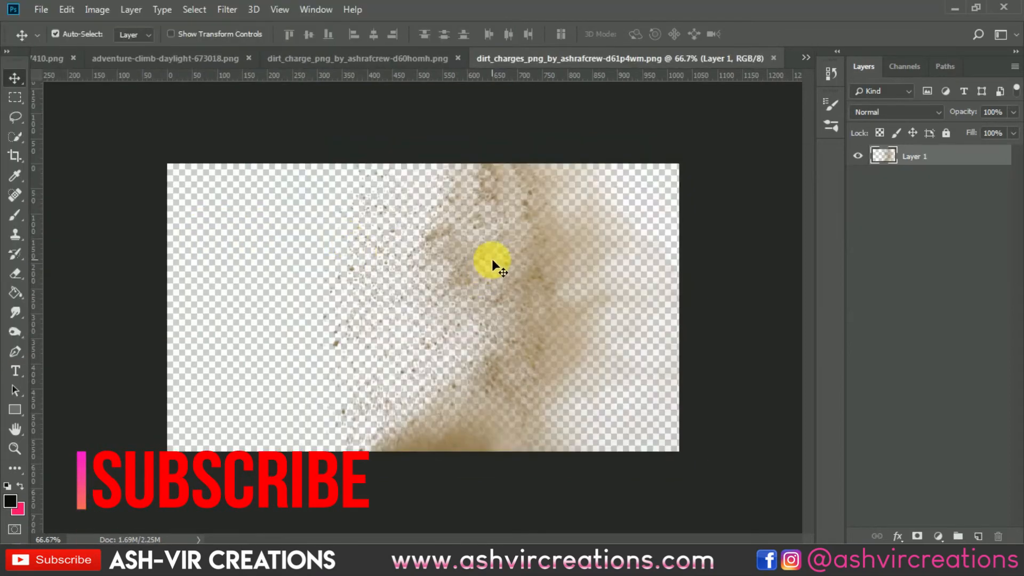
pyautogui.hotkey('ctrl', 'a')
pyautogui.click(805, 58)
pyautogui.click(788, 61)
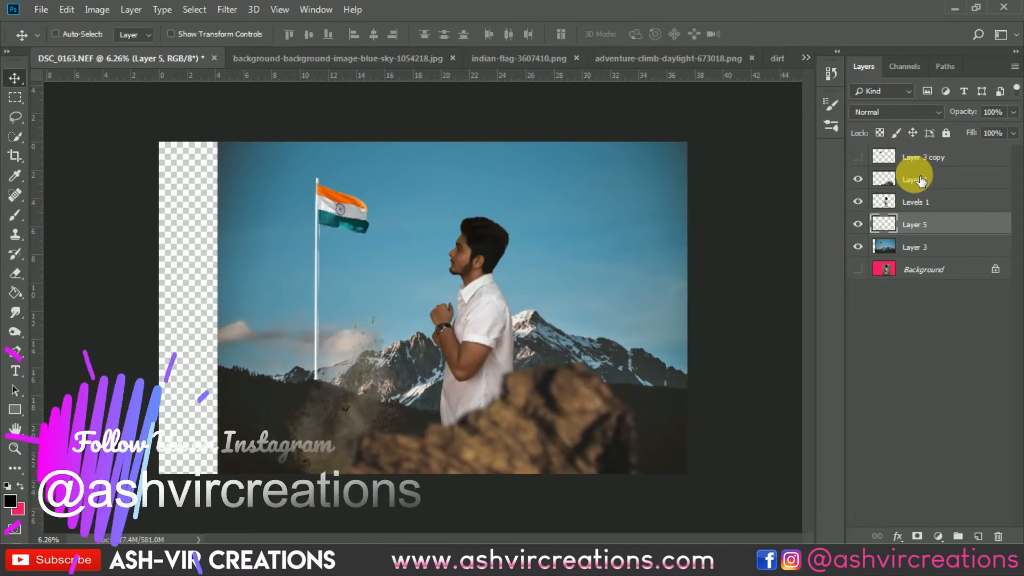
pyautogui.hotkey('ctrl', 'v')
# Enlarge the second dust layer to about 1260%, stack it above the rock layer, and shift it to the picture's right edge behind the man.
pyautogui.hotkey('ctrl', 't')
pyautogui.moveTo(451, 301); pyautogui.dragTo(690, 161)
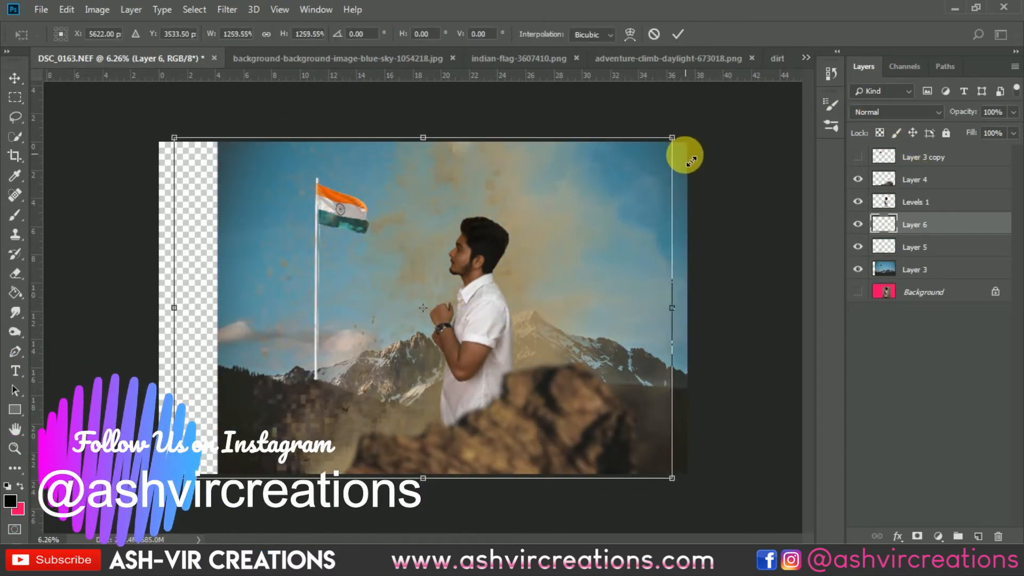
pyautogui.doubleClick(479, 249)
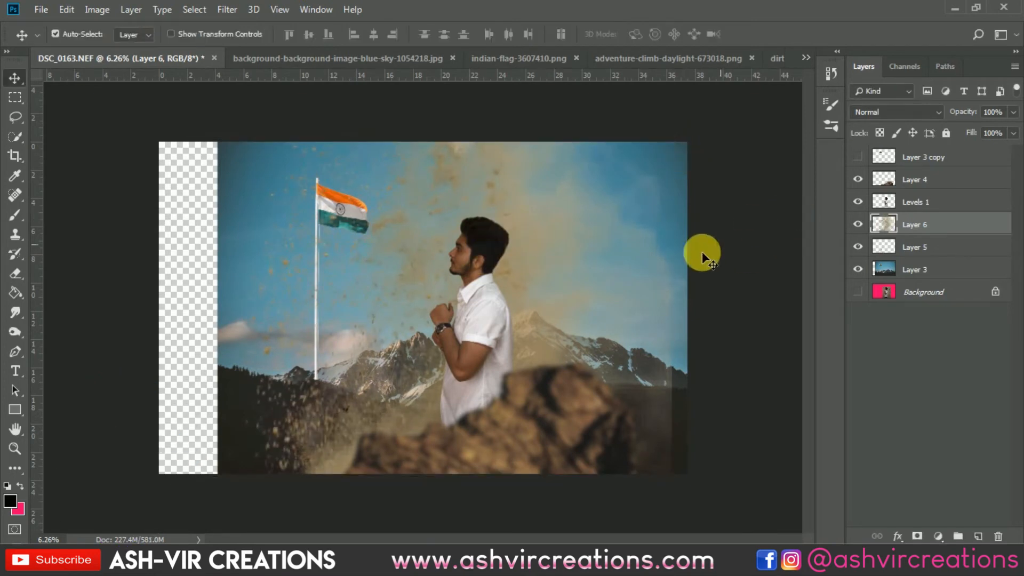
pyautogui.scroll(1, 615, 247)
pyautogui.moveTo(497, 192); pyautogui.dragTo(629, 172)
pyautogui.moveTo(923, 217); pyautogui.dragTo(932, 176)
pyautogui.moveTo(638, 212); pyautogui.dragTo(754, 227)
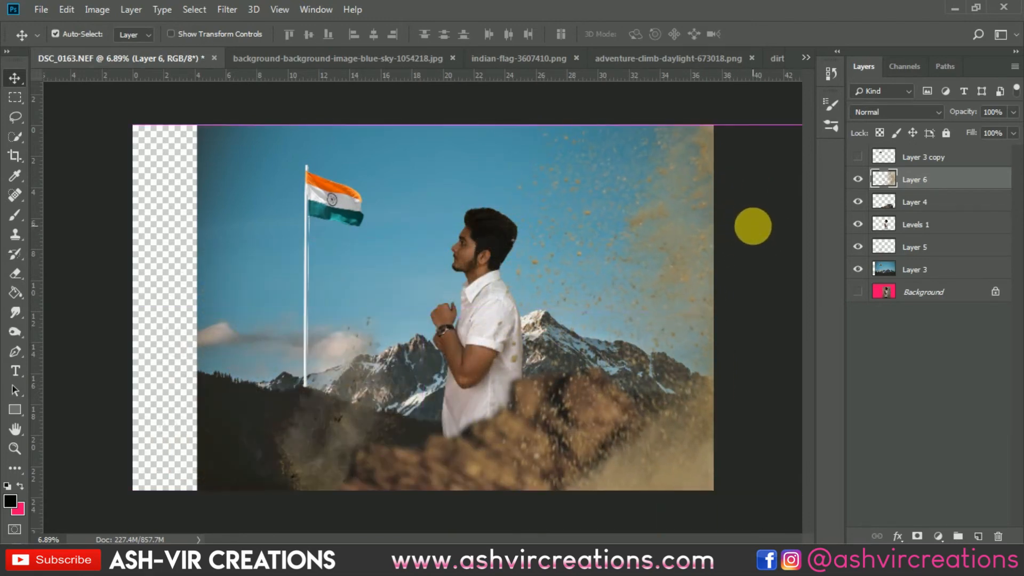
pyautogui.moveTo(570, 233); pyautogui.dragTo(560, 252)
# Erase the stray dust particles in the sky behind the man's head with a soft 1900-pixel Eraser brush.
pyautogui.hotkey('ctrl', '+')
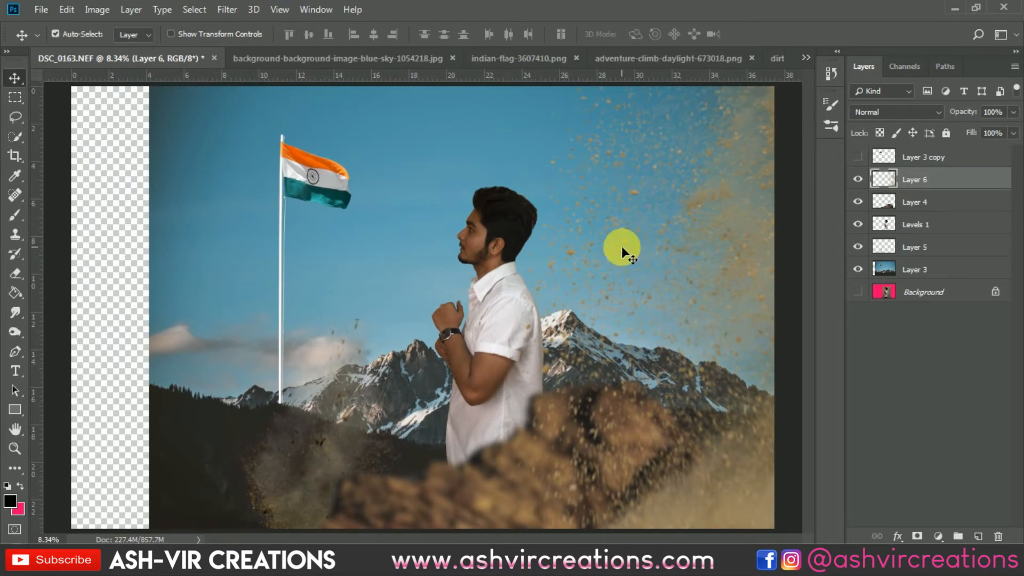
pyautogui.press('e')
pyautogui.scroll(-4, 666, 266)
pyautogui.scroll(3, 592, 244)
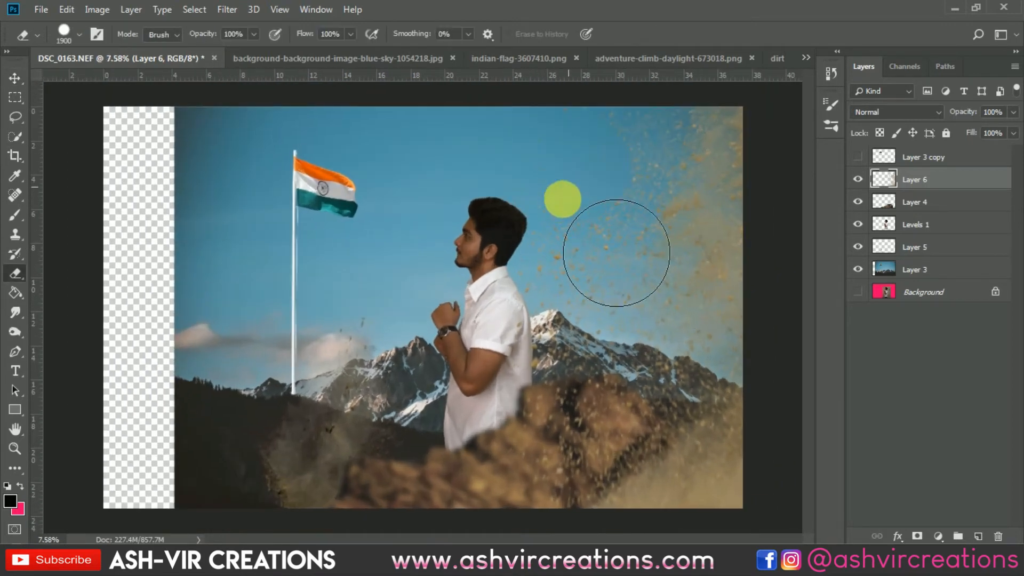
pyautogui.rightClick(548, 177)
pyautogui.doubleClick(612, 321)
pyautogui.moveTo(584, 297)
pyautogui.mouseDown()
pyautogui.moveTo(562, 377)
pyautogui.moveTo(601, 394)
pyautogui.moveTo(554, 393)
pyautogui.moveTo(573, 367)
pyautogui.moveTo(574, 311)
pyautogui.moveTo(601, 287)
pyautogui.moveTo(610, 231)
pyautogui.moveTo(590, 190)
pyautogui.mouseUp()
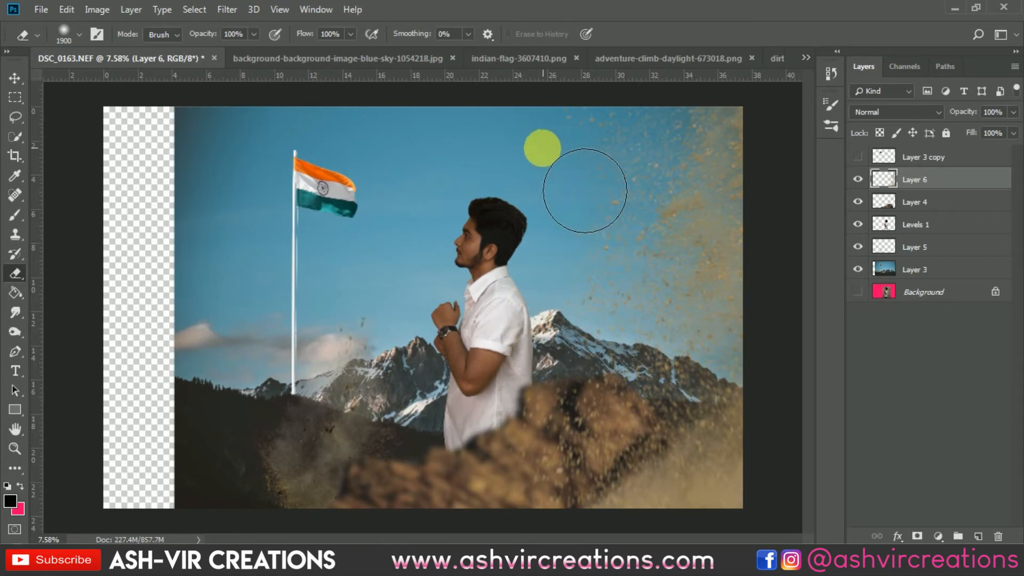
pyautogui.press('v')
pyautogui.moveTo(529, 155); pyautogui.dragTo(528, 198)
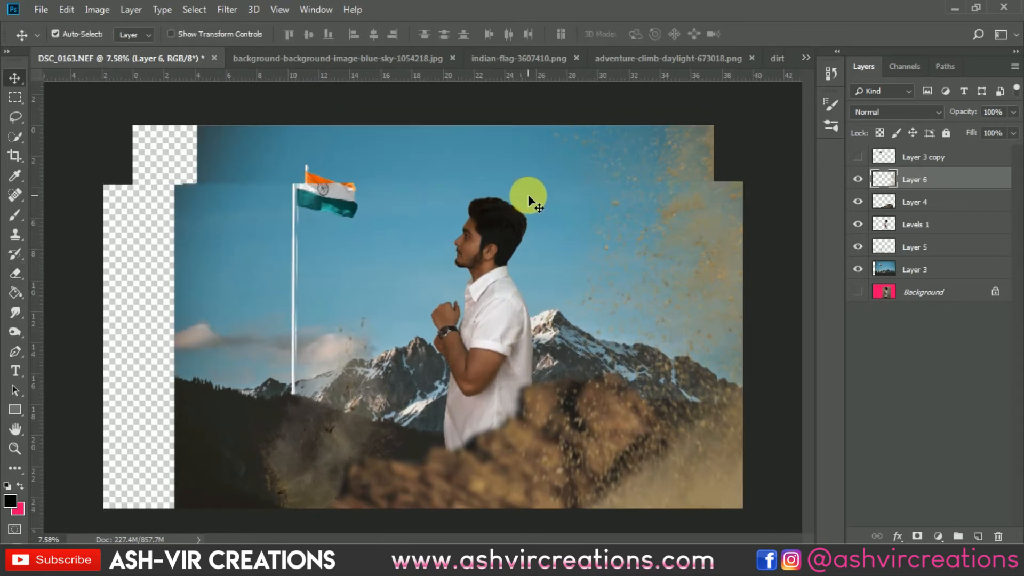
pyautogui.hotkey('ctrl', '+')
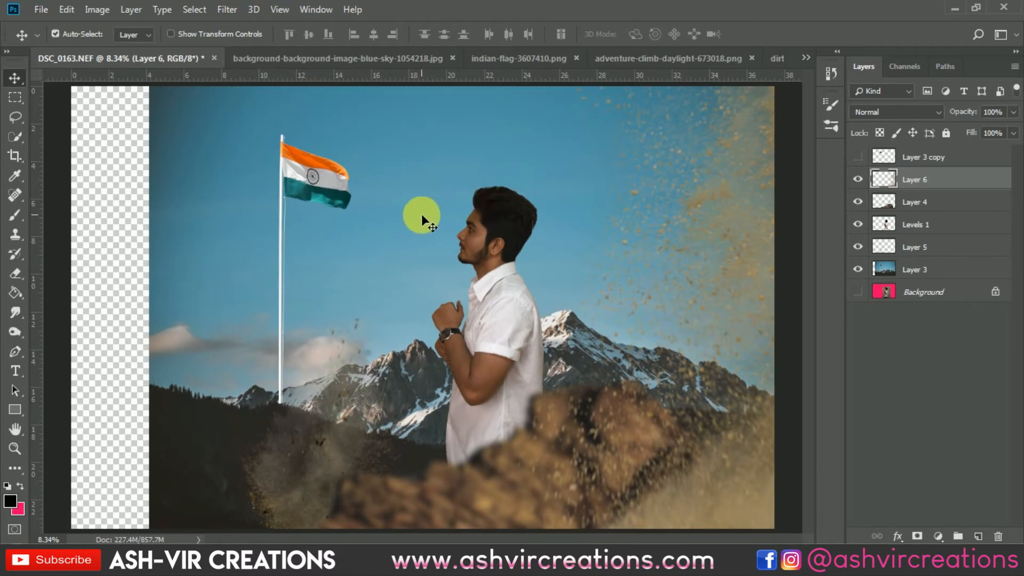
# Start a crop of the composite that trims the empty strip and part of the sky from the picture's left side.
pyautogui.scroll(-2, 421, 213)
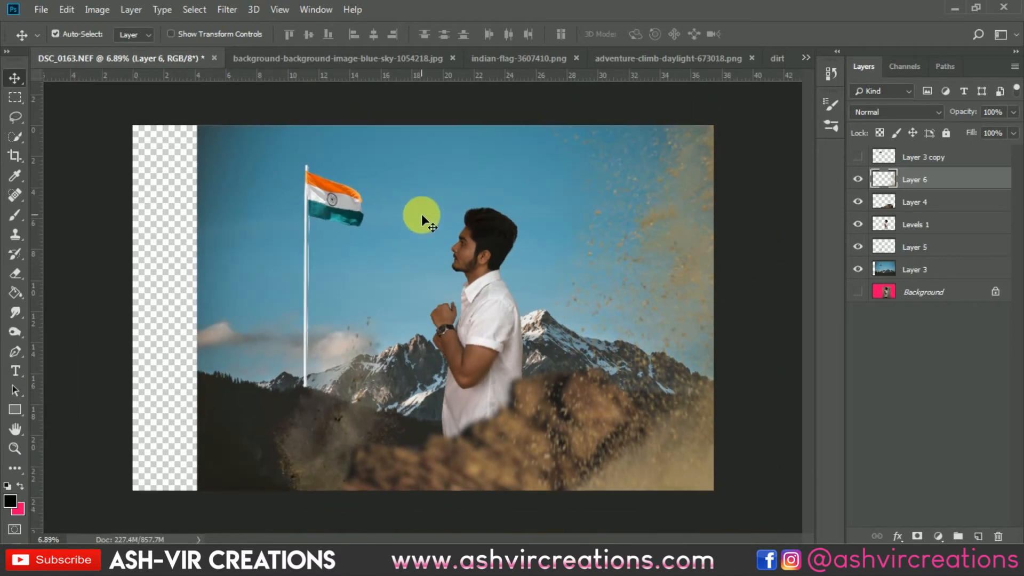
pyautogui.click(14, 156)
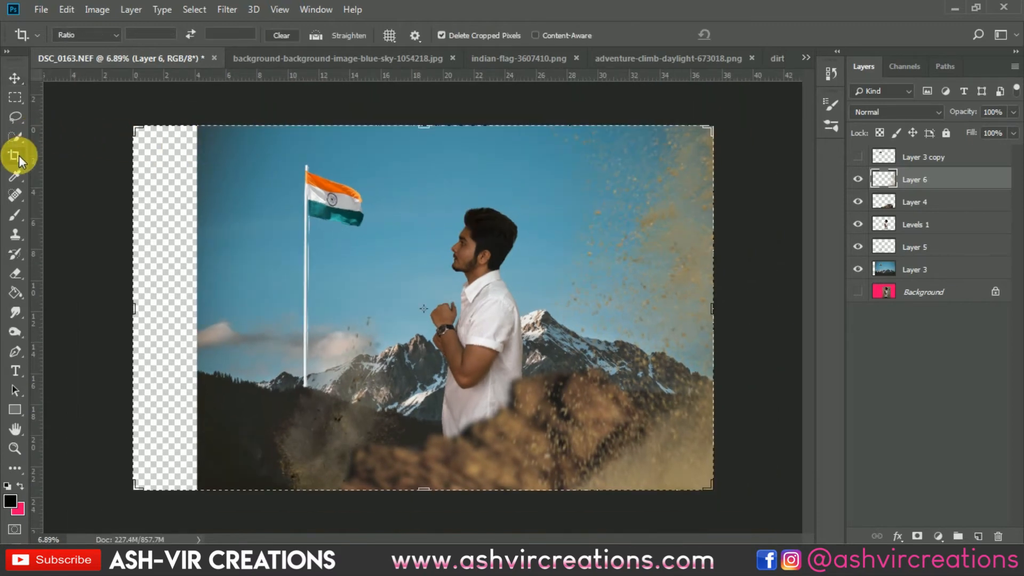
pyautogui.click(317, 214)
pyautogui.scroll(-2, 365, 238)
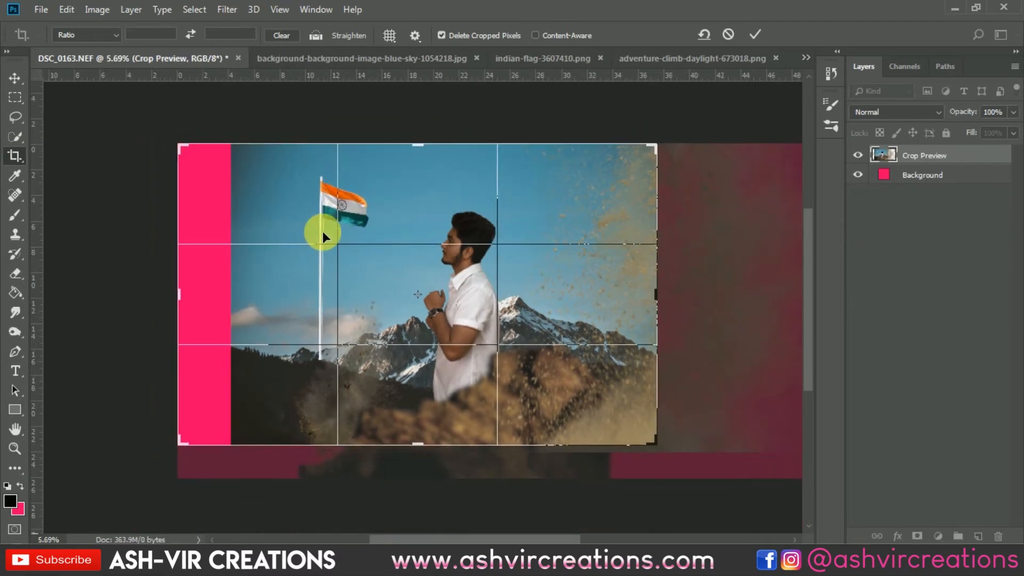
pyautogui.moveTo(419, 149); pyautogui.dragTo(421, 144)
pyautogui.moveTo(185, 289); pyautogui.dragTo(236, 290)
pyautogui.scroll(1, 267, 282)
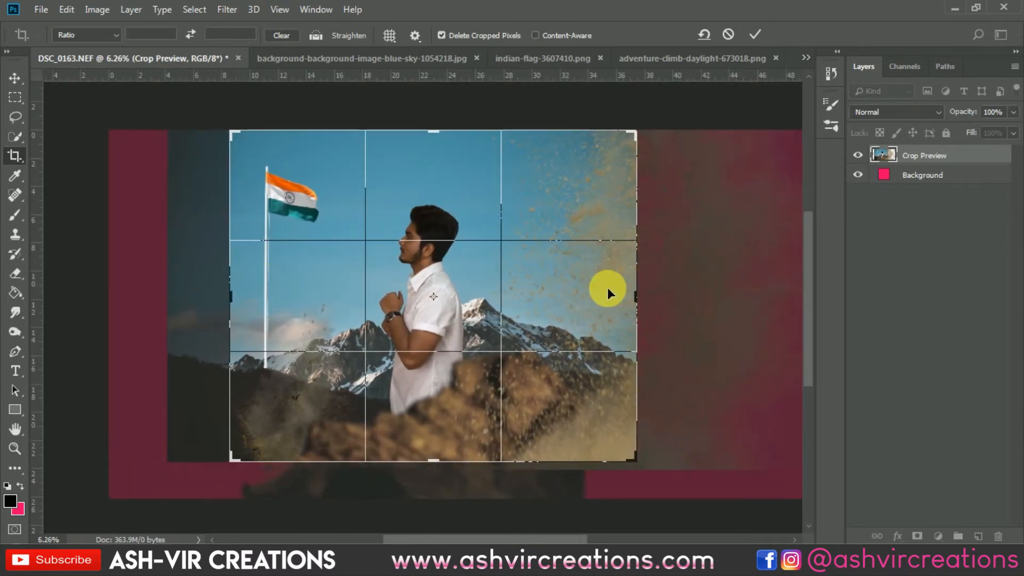
# Pull the crop's right edge in past the dense dust, readjust its left edge beside the flagpole, and apply the crop.
pyautogui.moveTo(635, 292); pyautogui.dragTo(619, 307)
pyautogui.scroll(2, 543, 265)
pyautogui.scroll(-1, 543, 265)
pyautogui.moveTo(234, 299); pyautogui.dragTo(226, 305)
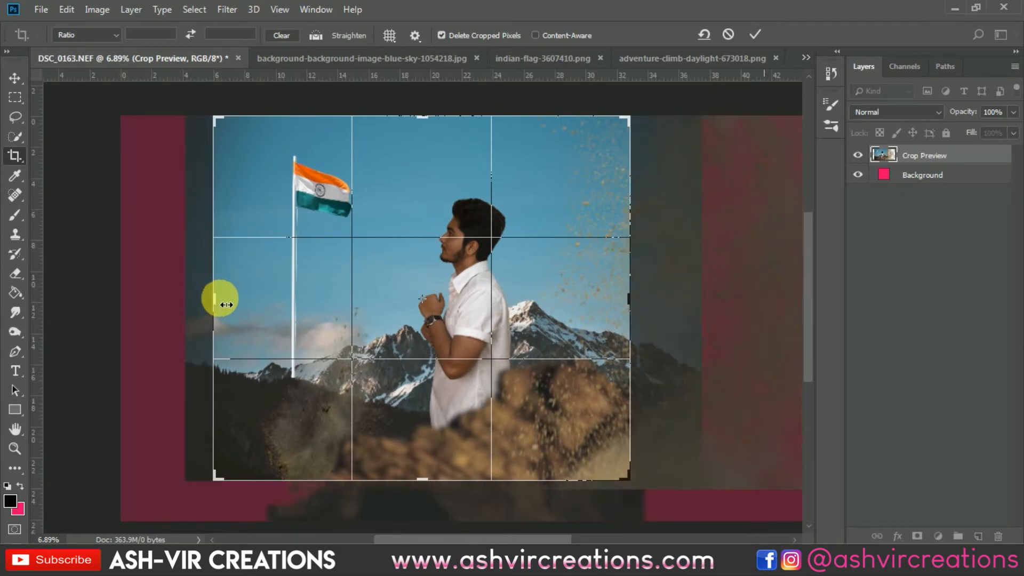
pyautogui.moveTo(224, 309); pyautogui.dragTo(222, 307)
pyautogui.click(755, 33)
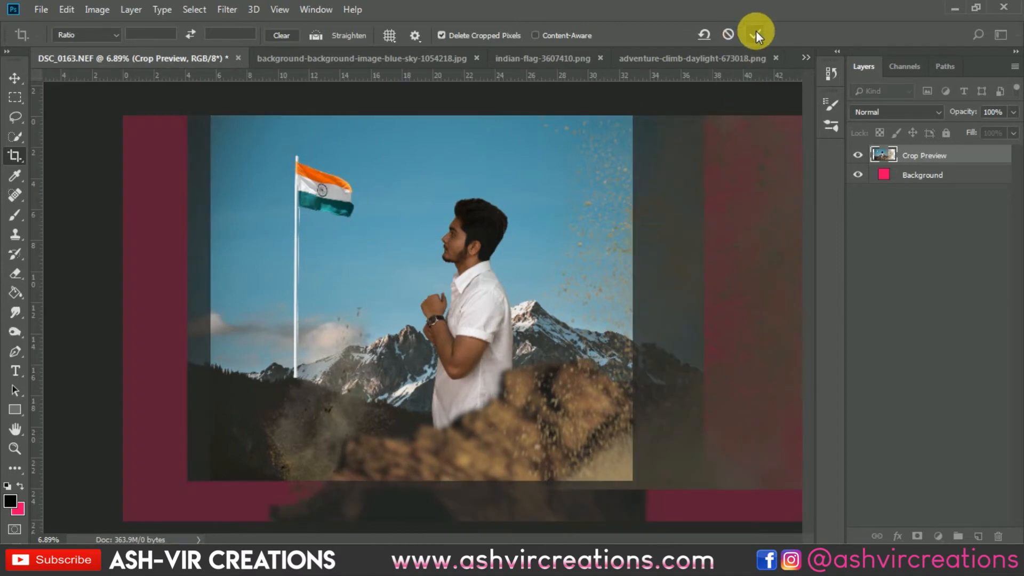
pyautogui.press('v')
pyautogui.scroll(3, 460, 237)
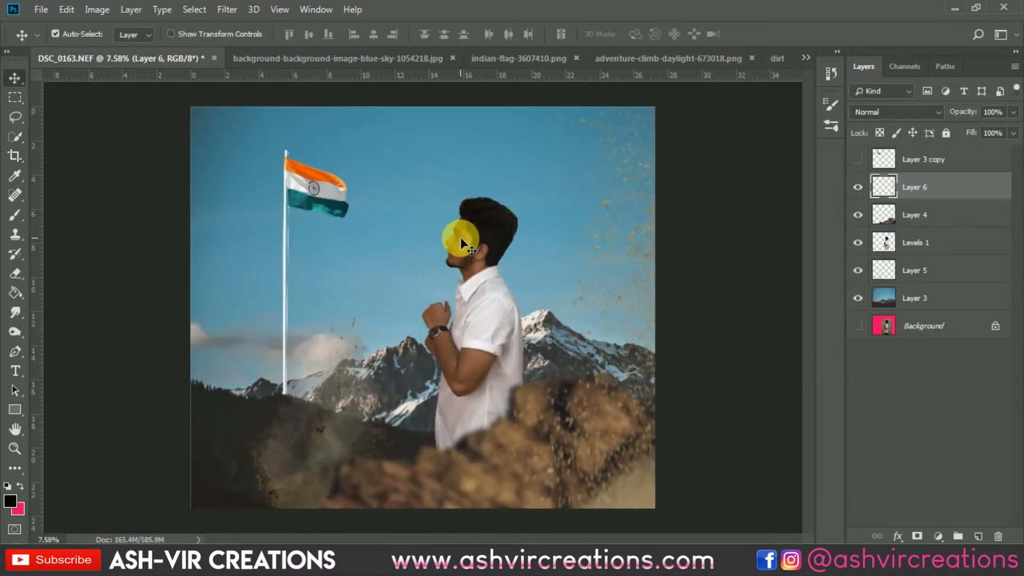
pyautogui.scroll(-2, 459, 237)
pyautogui.click(934, 300)
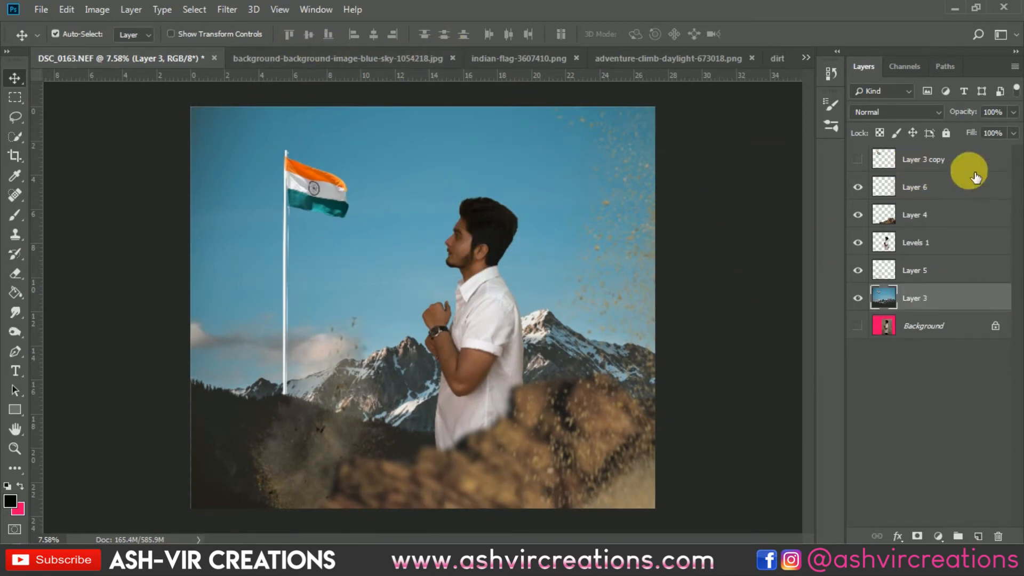
pyautogui.click(944, 186)
pyautogui.click(901, 296)
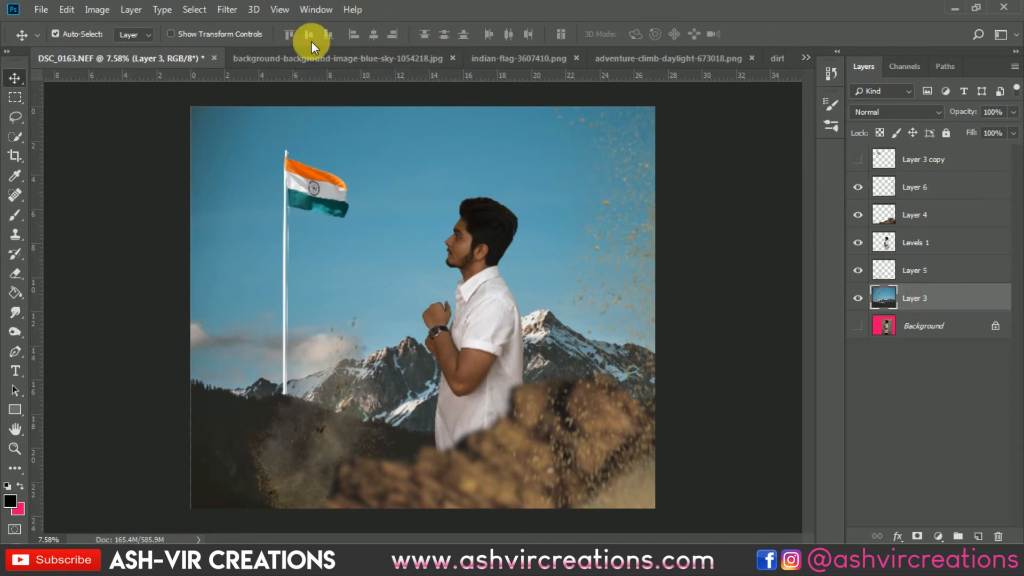
pyautogui.click(231, 12)
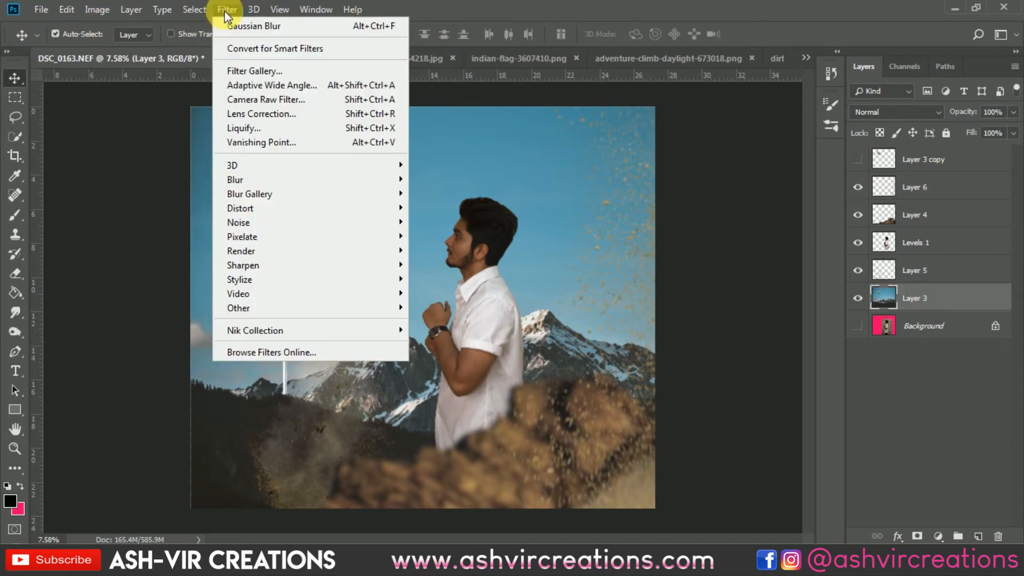
pyautogui.moveTo(238, 181)
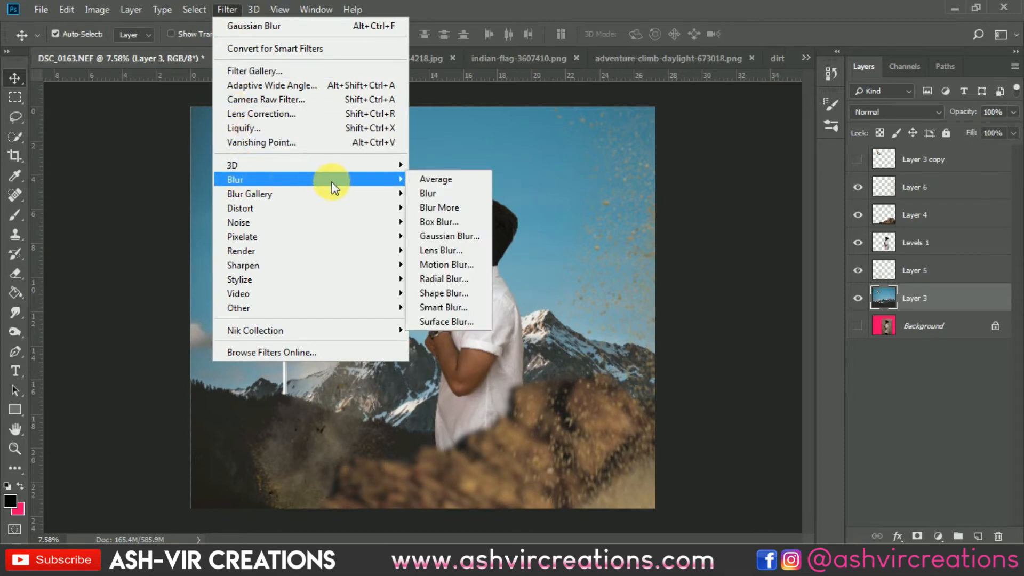
pyautogui.click(448, 222)
pyautogui.moveTo(673, 349)
pyautogui.mouseDown()
pyautogui.moveTo(654, 362)
pyautogui.moveTo(664, 366)
pyautogui.mouseUp()
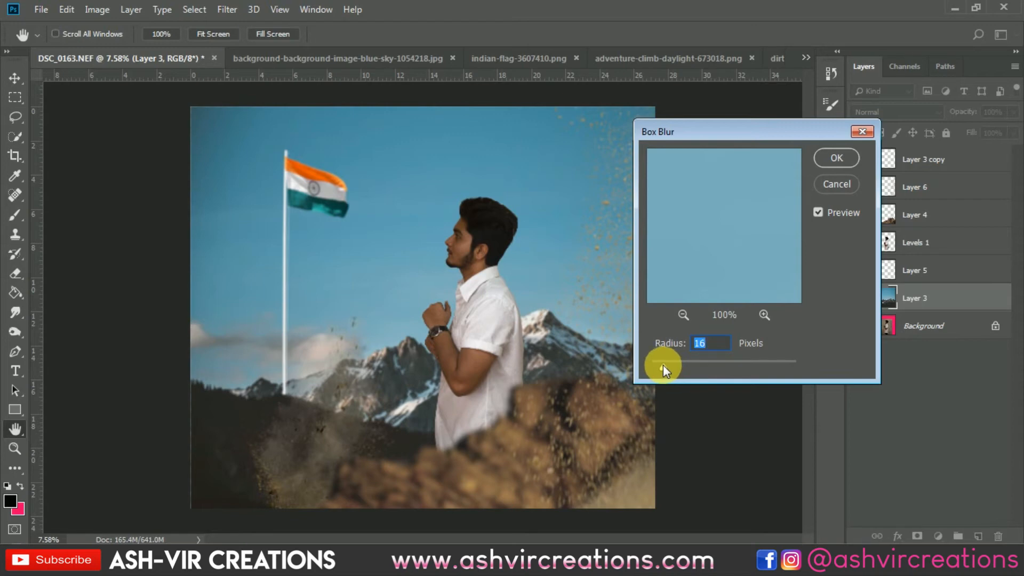
pyautogui.moveTo(664, 365)
pyautogui.mouseDown()
pyautogui.moveTo(634, 369)
pyautogui.moveTo(673, 365)
pyautogui.mouseUp()
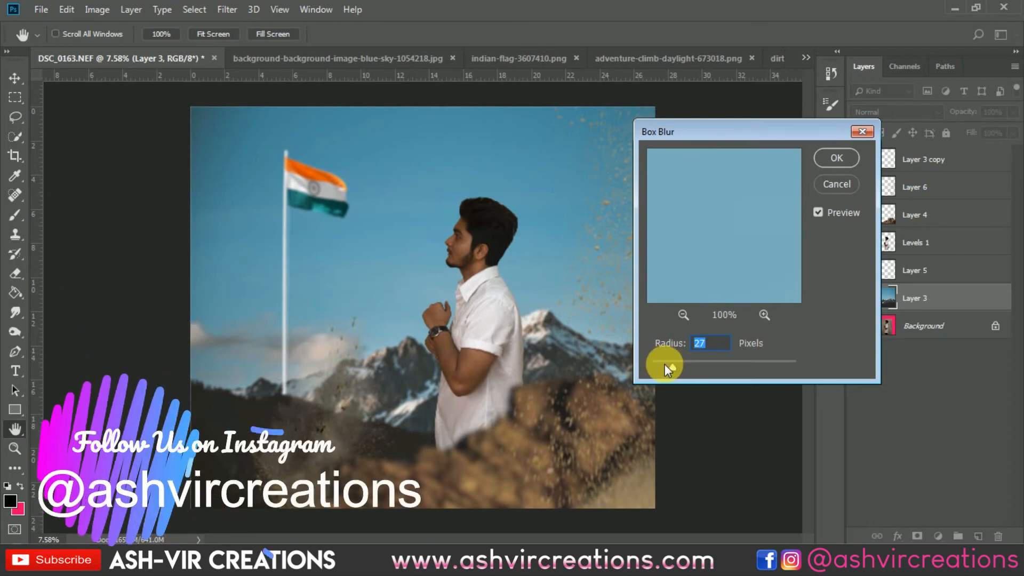
pyautogui.click(664, 363)
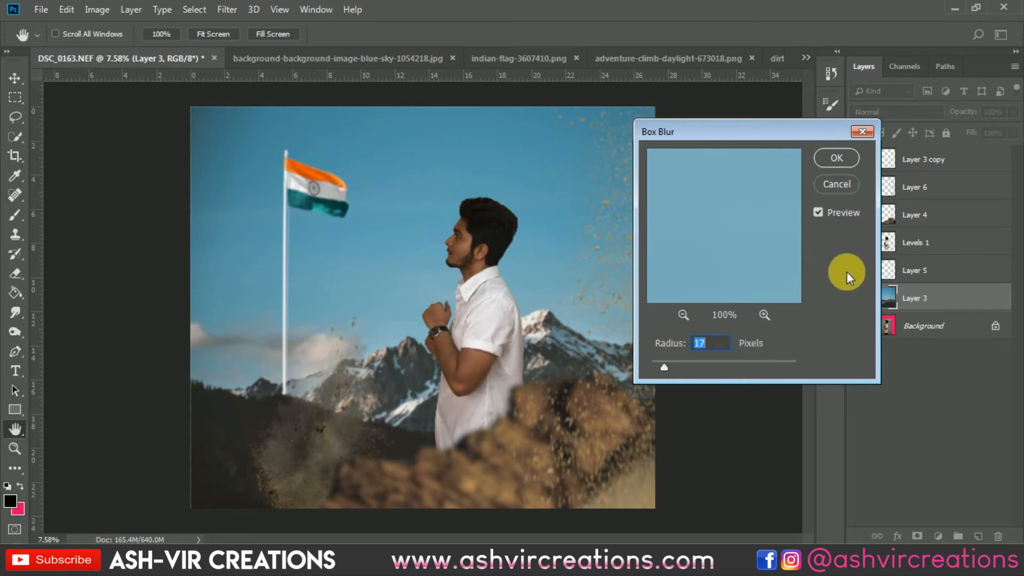
pyautogui.moveTo(661, 367); pyautogui.dragTo(622, 361)
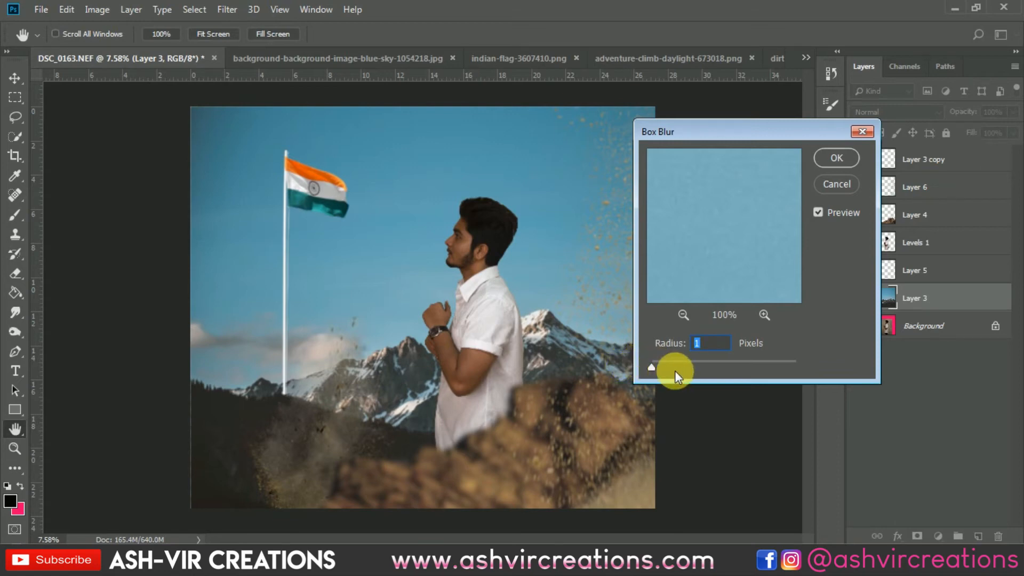
pyautogui.click(831, 184)
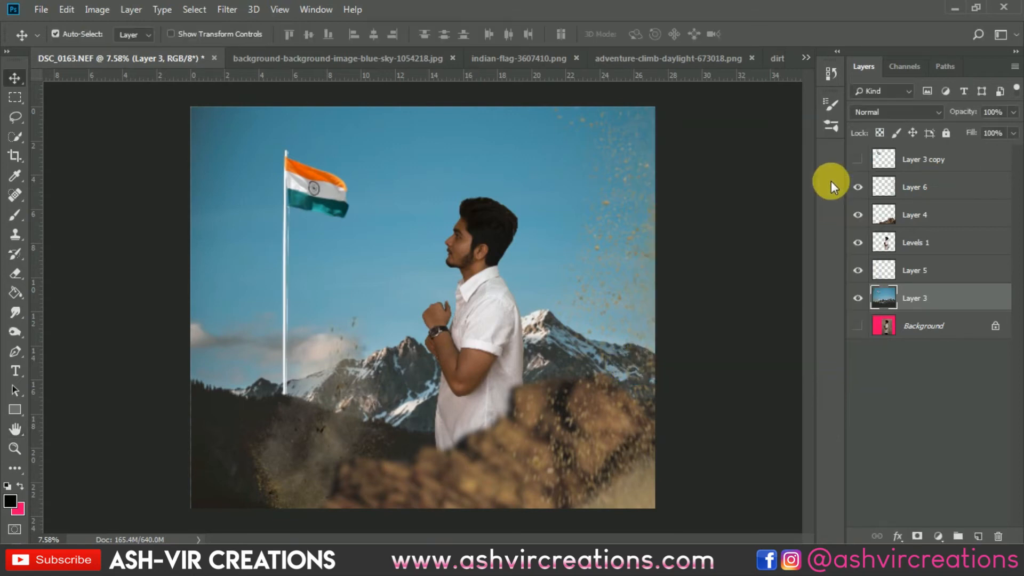
# Blur the background layer with the sky, mountains and flag using Gaussian Blur at a radius of 15.3 pixels.
pyautogui.scroll(2, 565, 229)
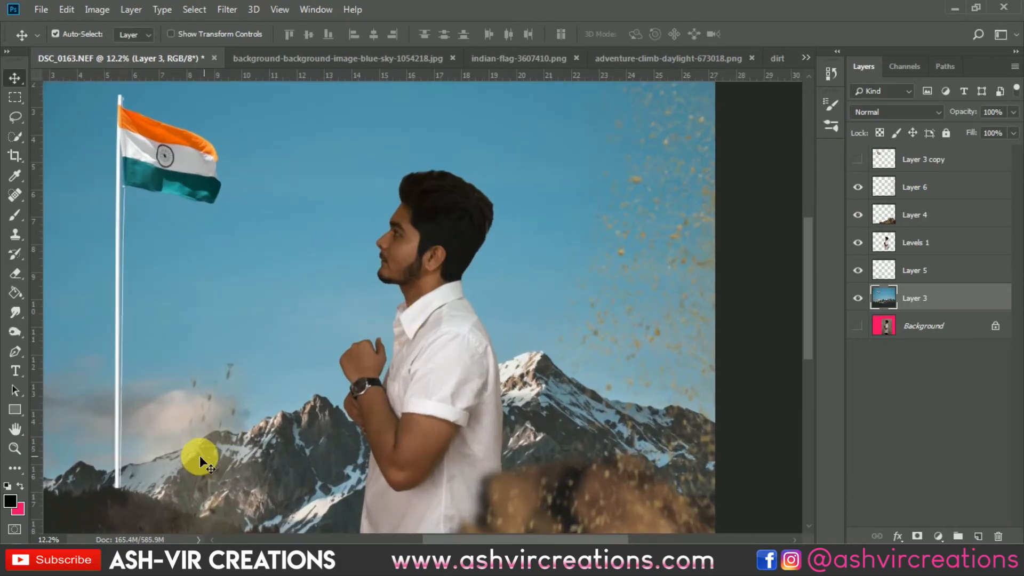
pyautogui.scroll(2, 234, 416)
pyautogui.scroll(3, 255, 397)
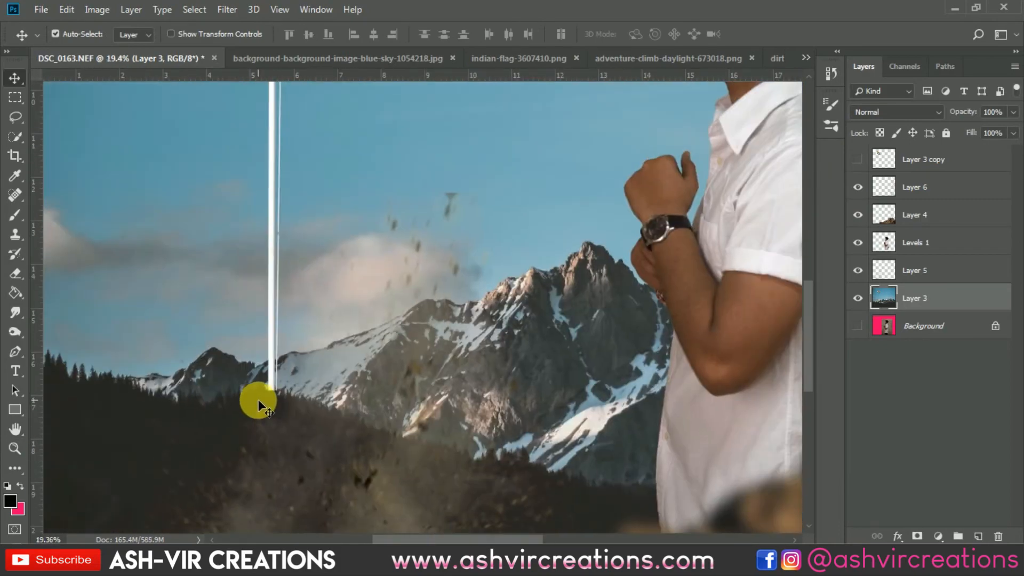
pyautogui.scroll(-3, 258, 398)
pyautogui.scroll(-3, 319, 110)
pyautogui.click(233, 8)
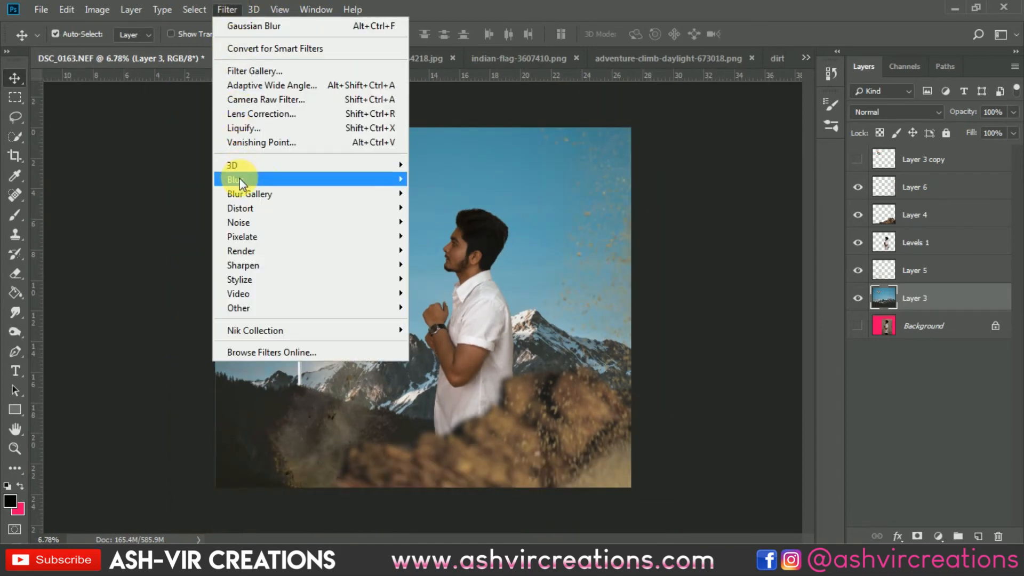
pyautogui.moveTo(354, 179)
pyautogui.click(425, 234)
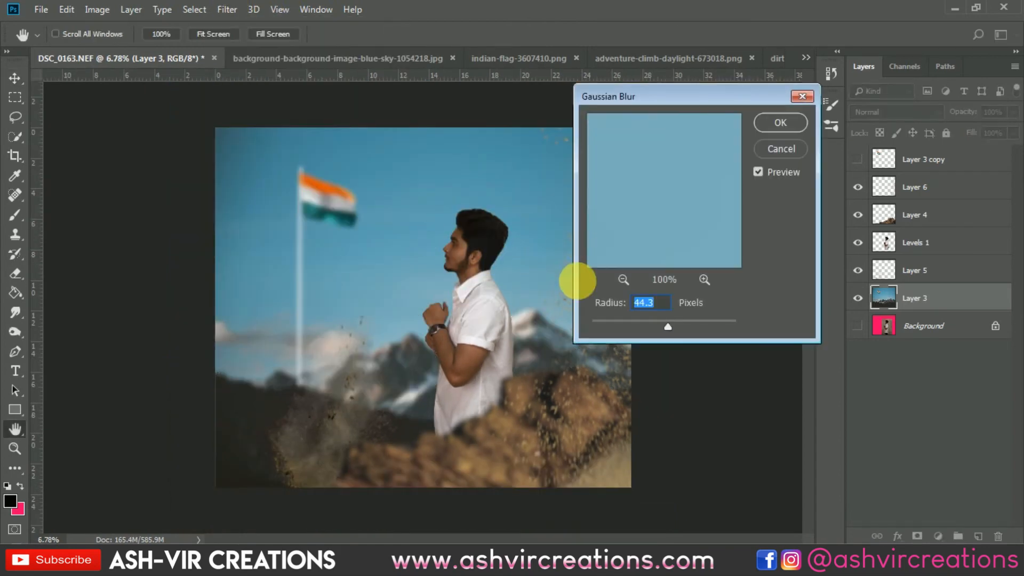
pyautogui.click(593, 321)
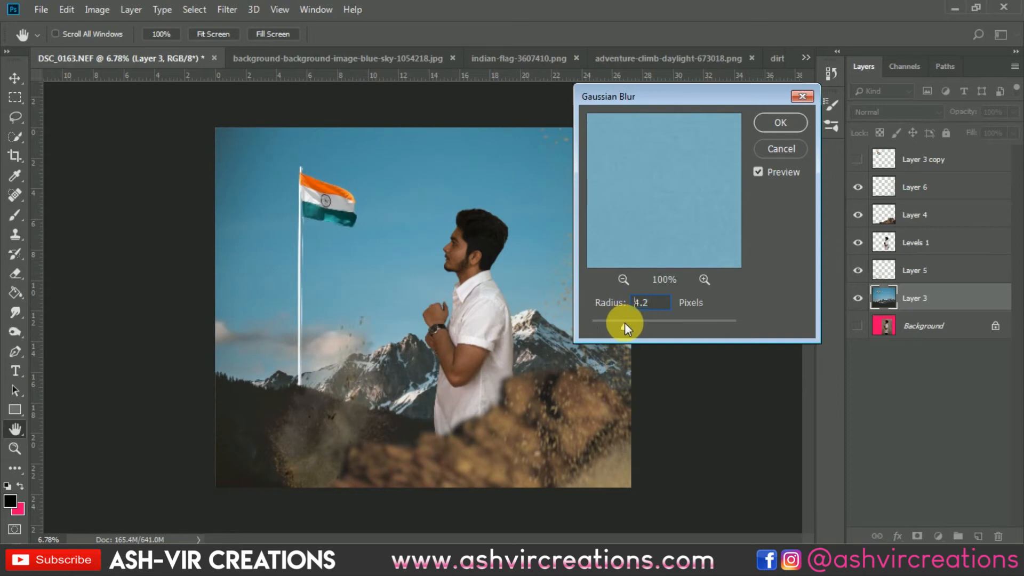
pyautogui.click(651, 322)
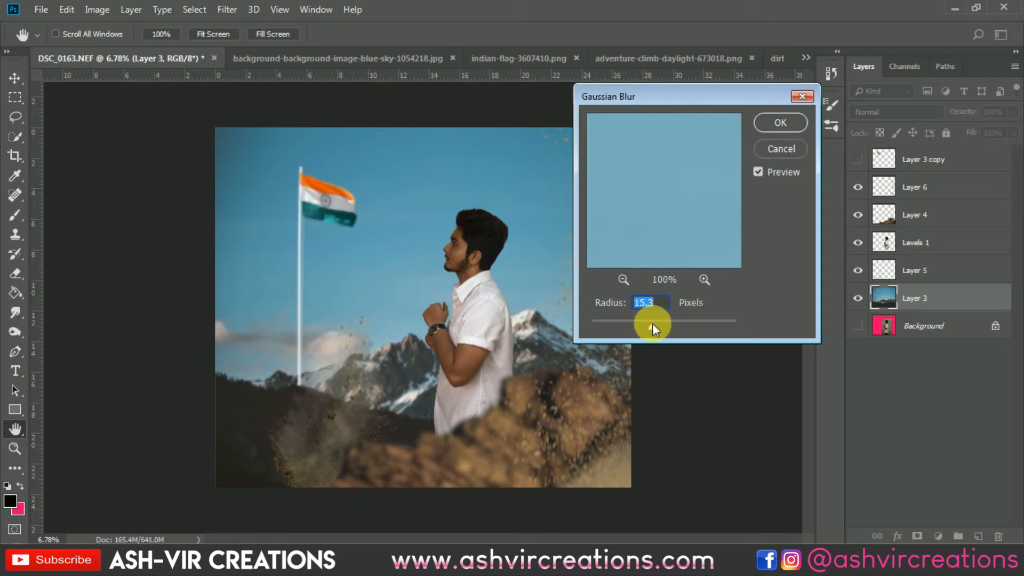
pyautogui.click(773, 122)
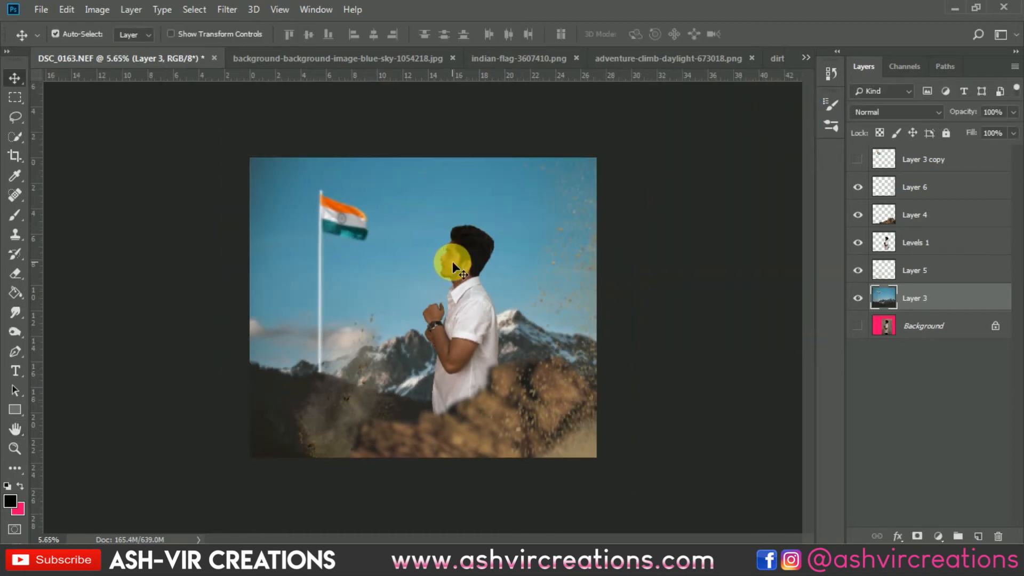
# Compare the picture with and without the dust on the dark hill by hiding and showing Layer 5.
pyautogui.scroll(1, 451, 261)
pyautogui.click(931, 185)
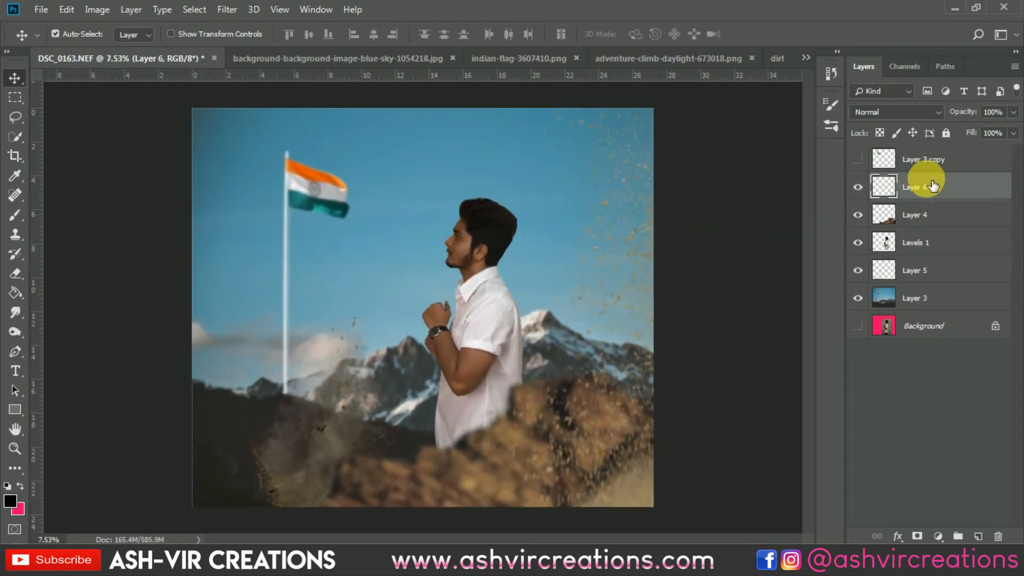
pyautogui.click(941, 534)
pyautogui.click(878, 313)
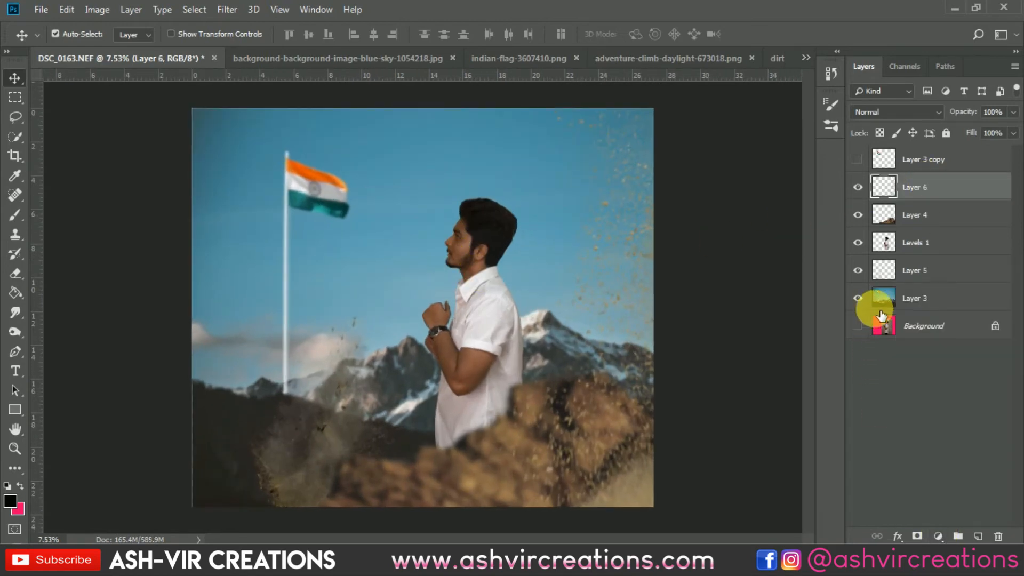
pyautogui.click(926, 276)
pyautogui.click(857, 271)
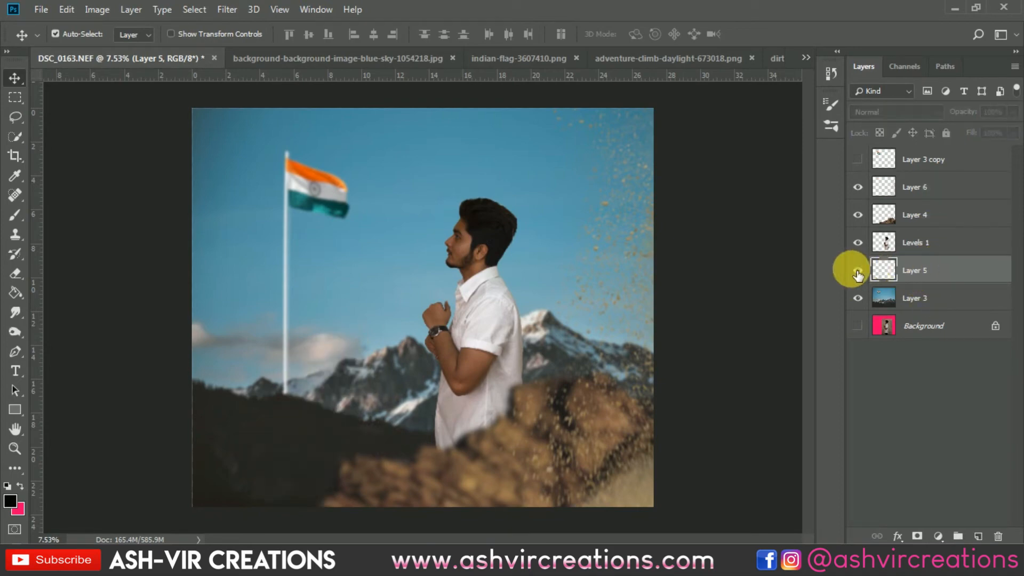
pyautogui.click(857, 272)
# Merge the visible layers from Layer 3 up to Layer 6 into a single layer.
pyautogui.click(871, 302)
pyautogui.click(869, 303)
pyautogui.click(866, 301)
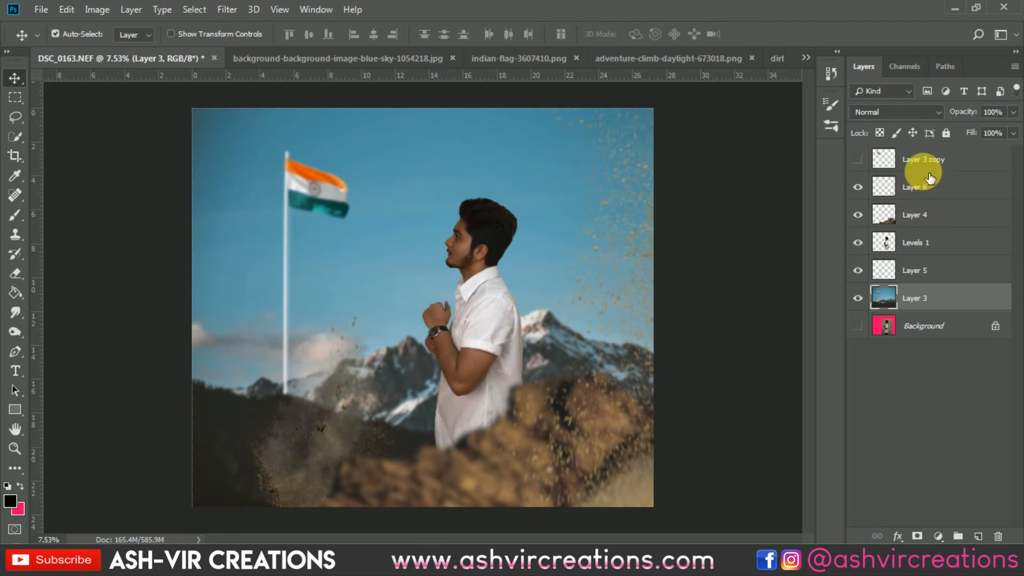
pyautogui.keyDown('shift'); pyautogui.click(936, 196); pyautogui.keyUp('shift')
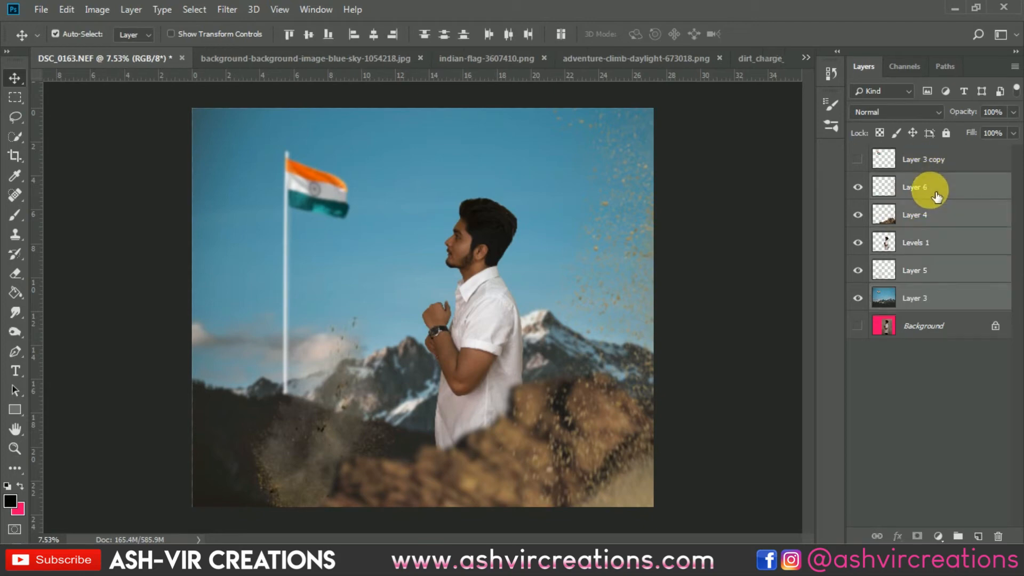
pyautogui.rightClick(929, 190)
pyautogui.click(773, 417)
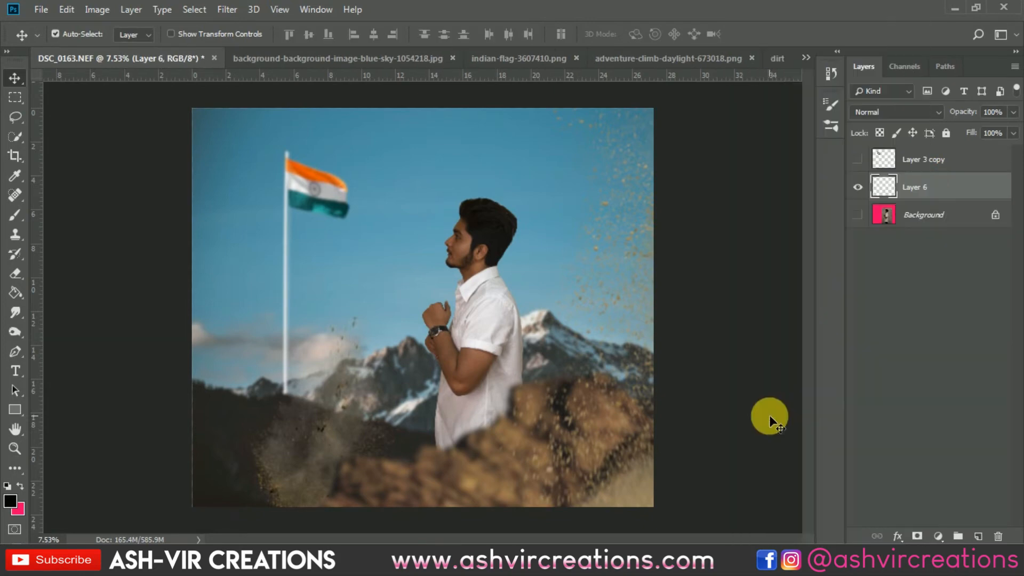
# Open the orange bokeh image 084797913_prevstill.jpeg.
pyautogui.click(41, 9)
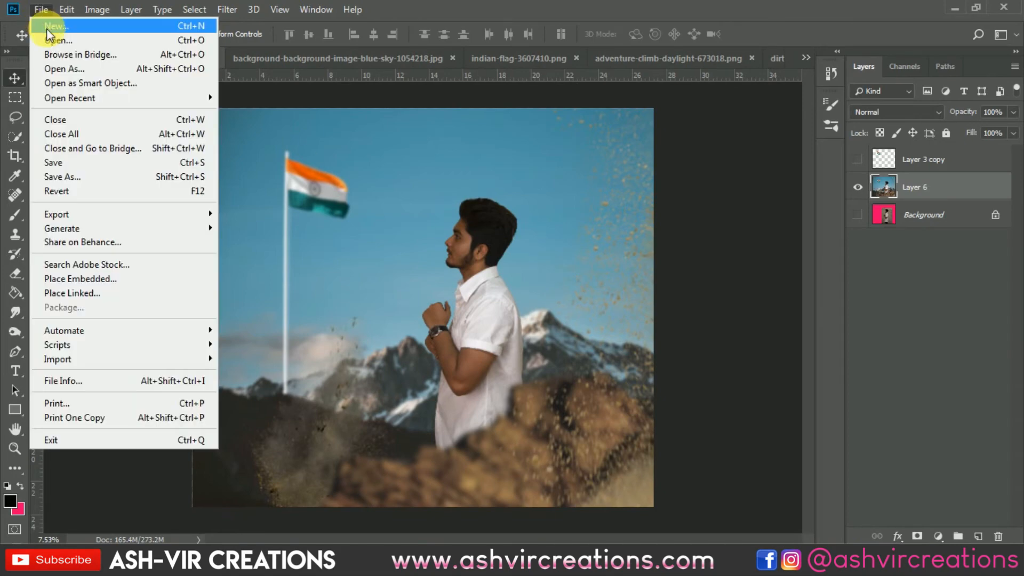
pyautogui.click(45, 25)
pyautogui.doubleClick(190, 105)
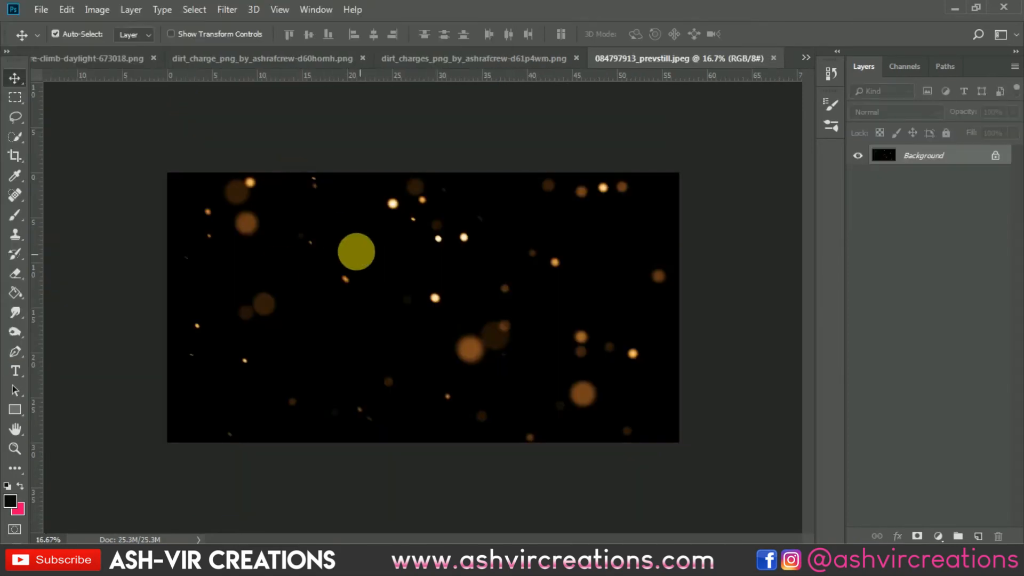
pyautogui.click(281, 269)
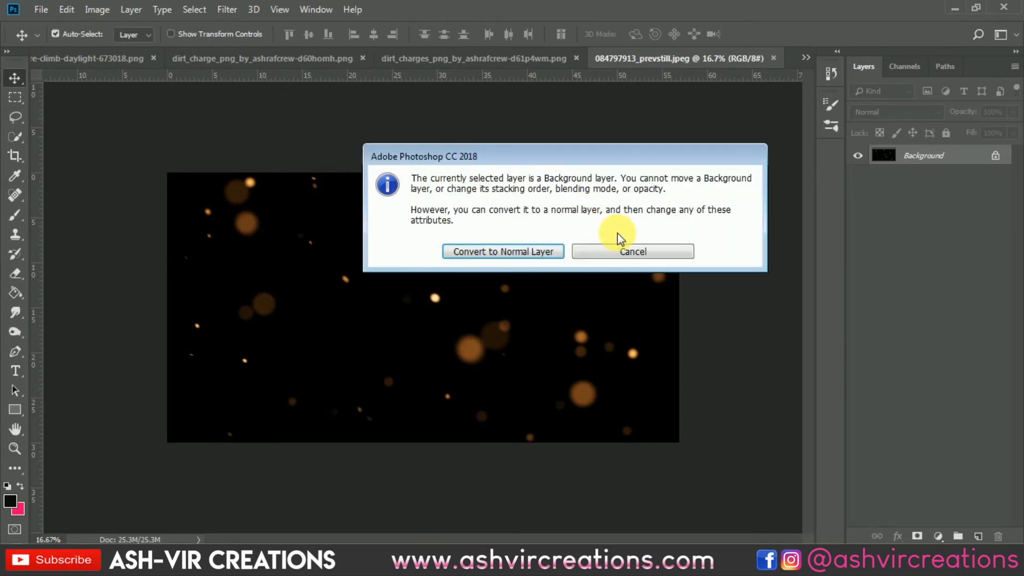
pyautogui.click(628, 250)
# Copy the entire bokeh image and paste it into the DSC_0163.NEF composite above the merged layer.
pyautogui.hotkey('ctrl', 'a')
pyautogui.click(806, 57)
pyautogui.click(796, 85)
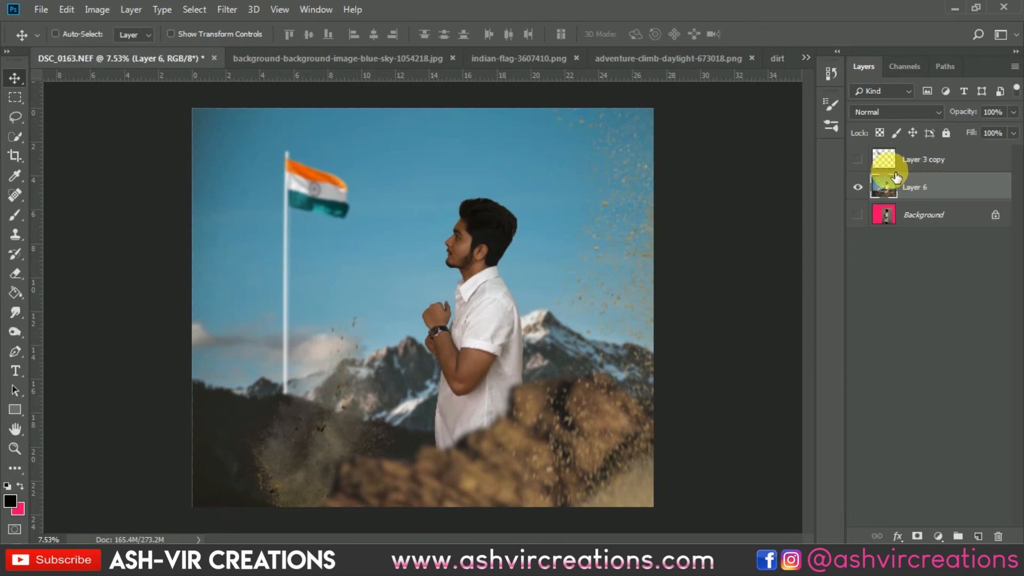
pyautogui.hotkey('ctrl', 'v')
# Set the bokeh layer's blend mode to Screen and enlarge it to about 329% so it covers the whole picture.
pyautogui.click(885, 112)
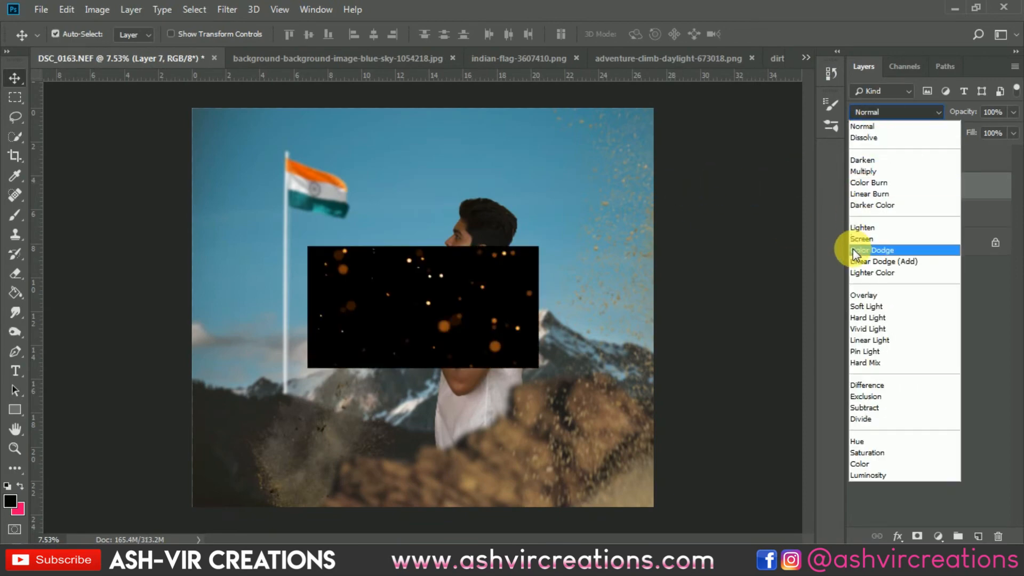
pyautogui.click(861, 241)
pyautogui.hotkey('ctrl', 't')
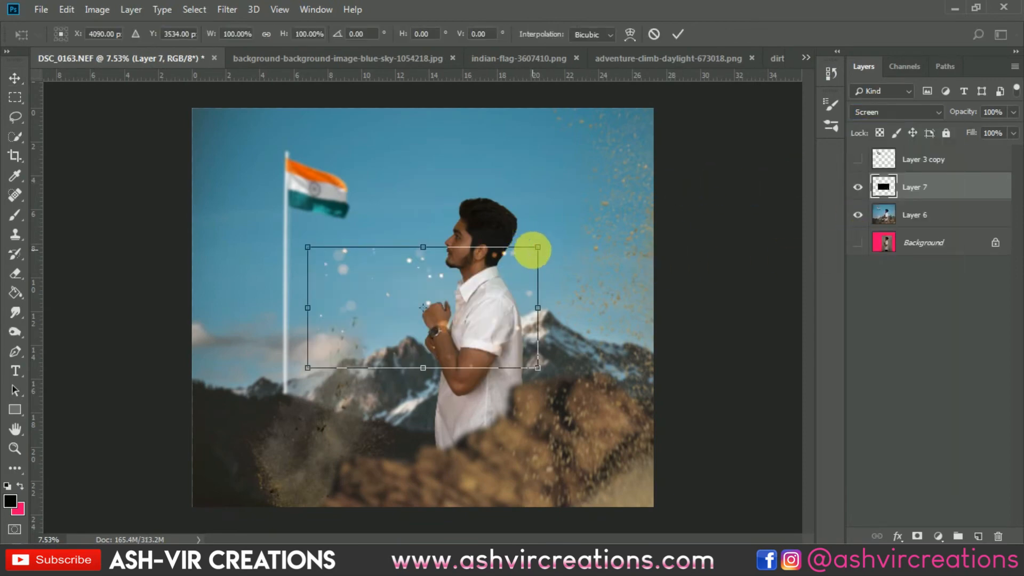
pyautogui.moveTo(757, 117); pyautogui.dragTo(789, 104)
pyautogui.moveTo(687, 216)
pyautogui.mouseDown()
pyautogui.moveTo(731, 213)
pyautogui.moveTo(705, 213)
pyautogui.mouseUp()
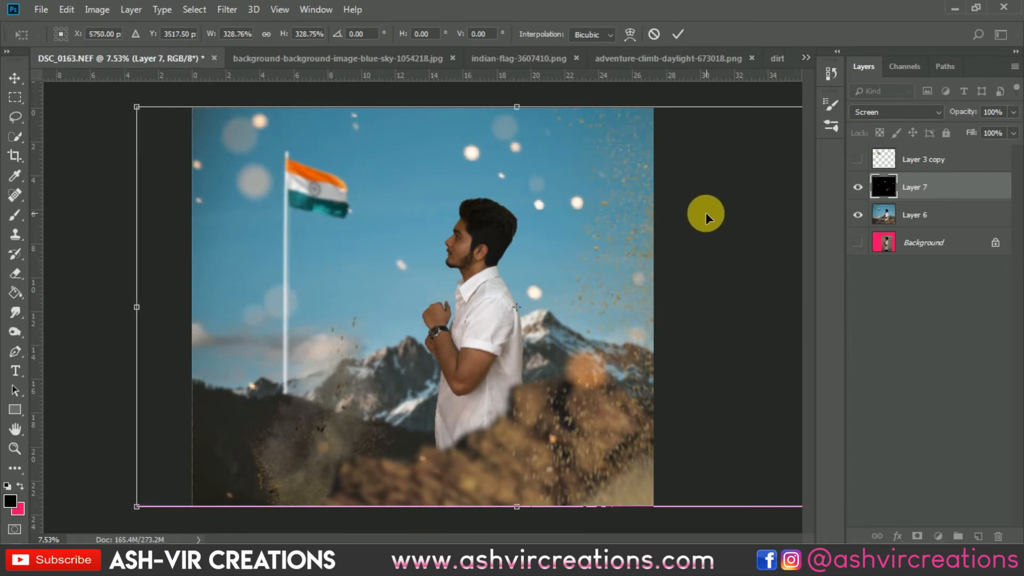
pyautogui.press('Return')
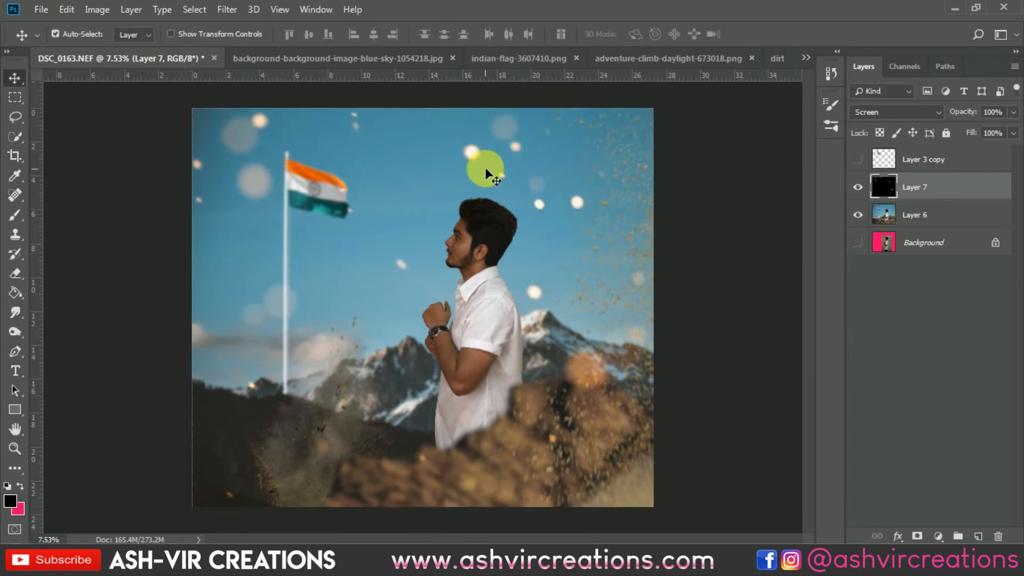
# Merge the bokeh layer with the composite layer beneath it.
pyautogui.scroll(1, 510, 158)
pyautogui.scroll(-2, 510, 157)
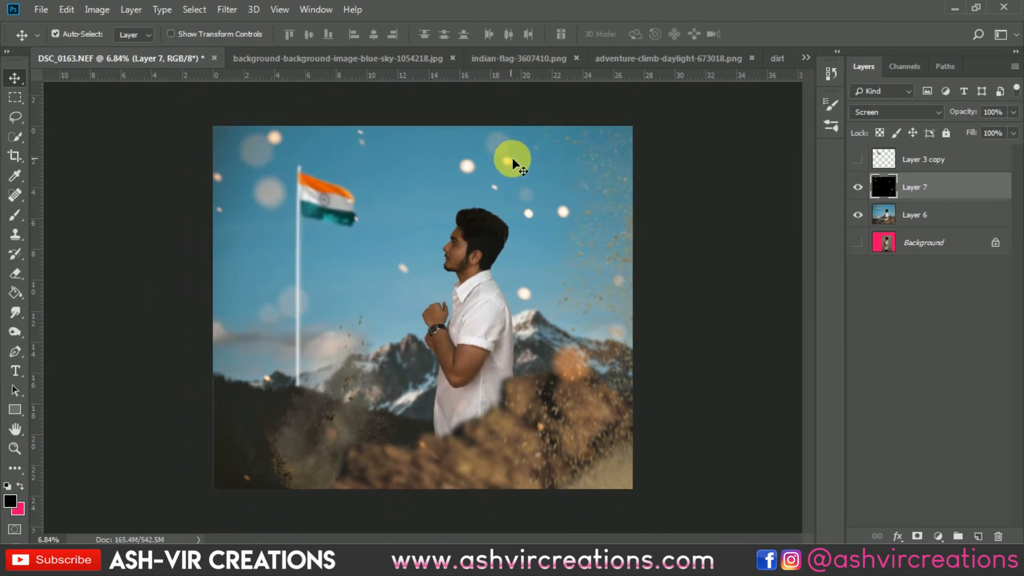
pyautogui.keyDown('shift'); pyautogui.click(906, 213); pyautogui.keyUp('shift')
pyautogui.rightClick(906, 213)
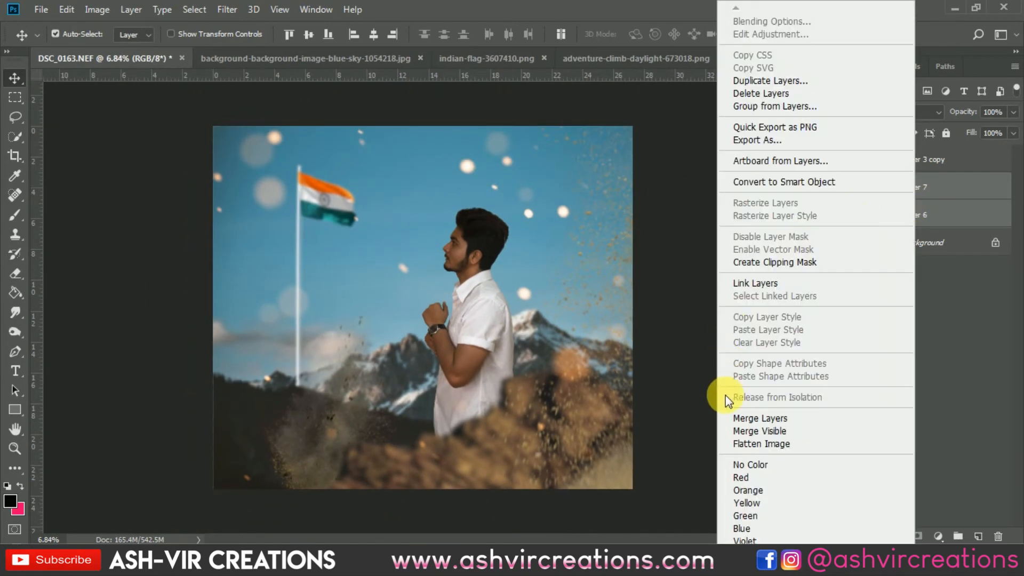
pyautogui.click(743, 418)
# Start the Camera Raw Filter on the merged composite layer, Layer 7.
pyautogui.click(22, 160)
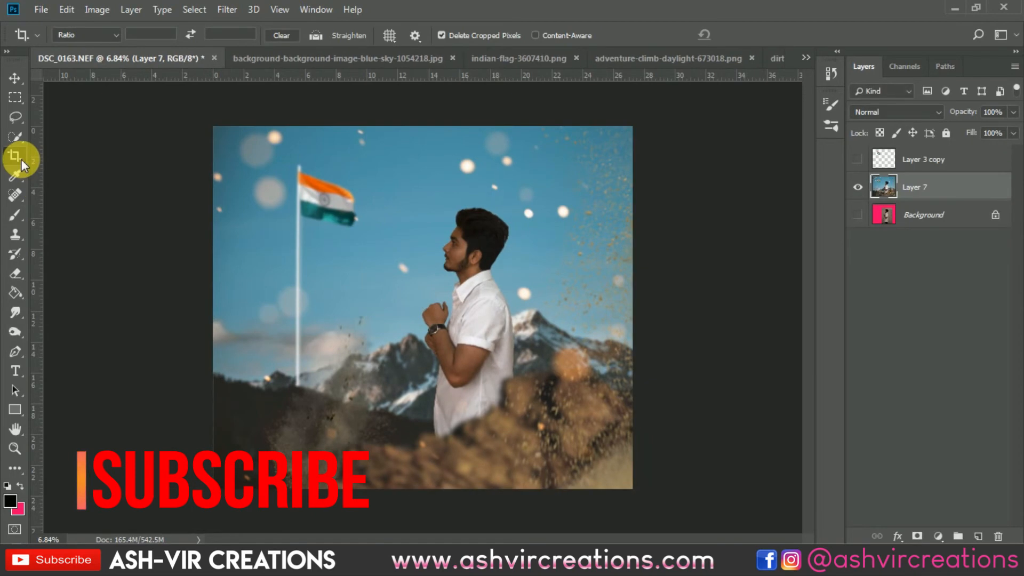
pyautogui.press('v')
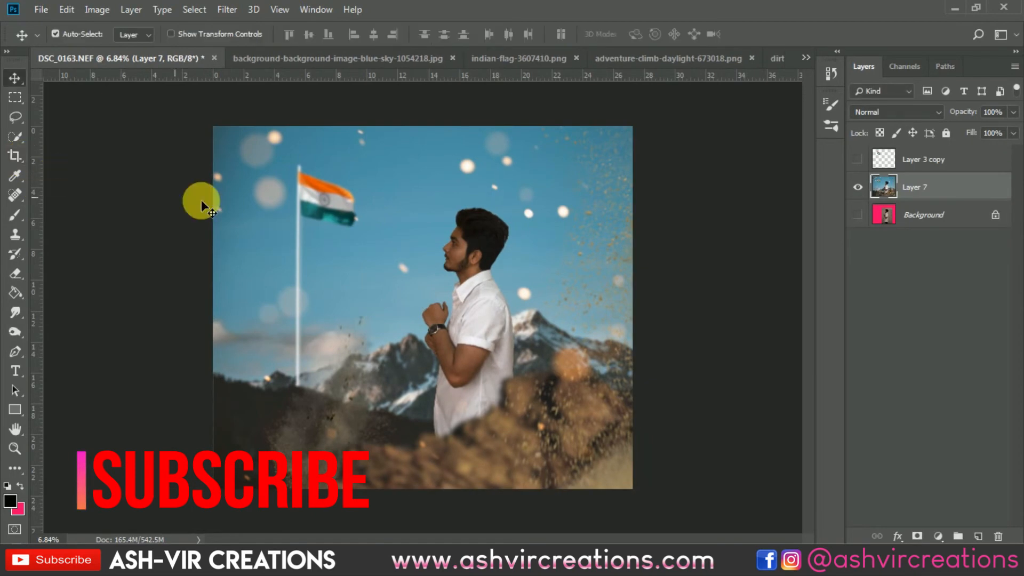
pyautogui.click(233, 11)
pyautogui.moveTo(248, 172)
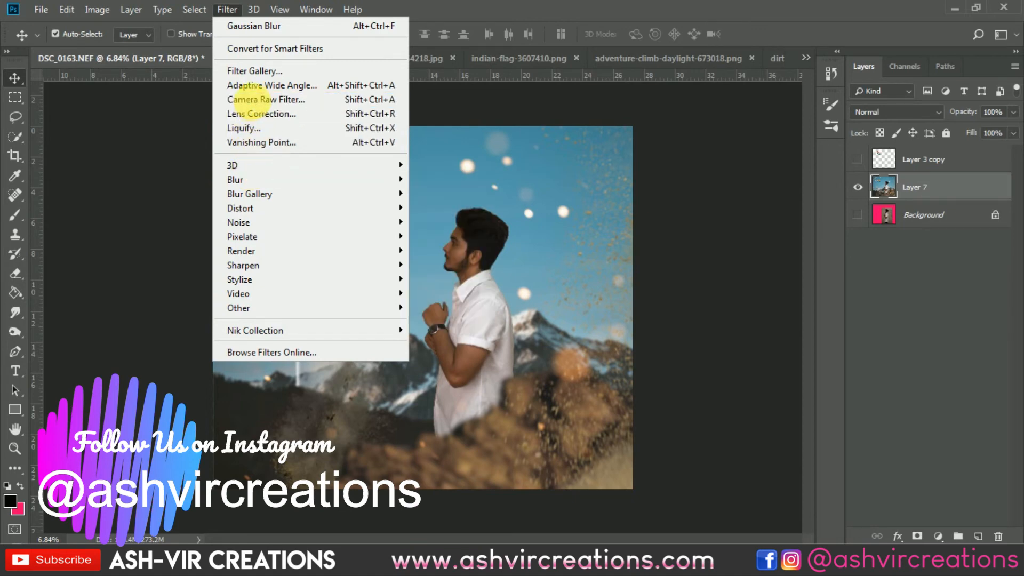
pyautogui.click(261, 105)
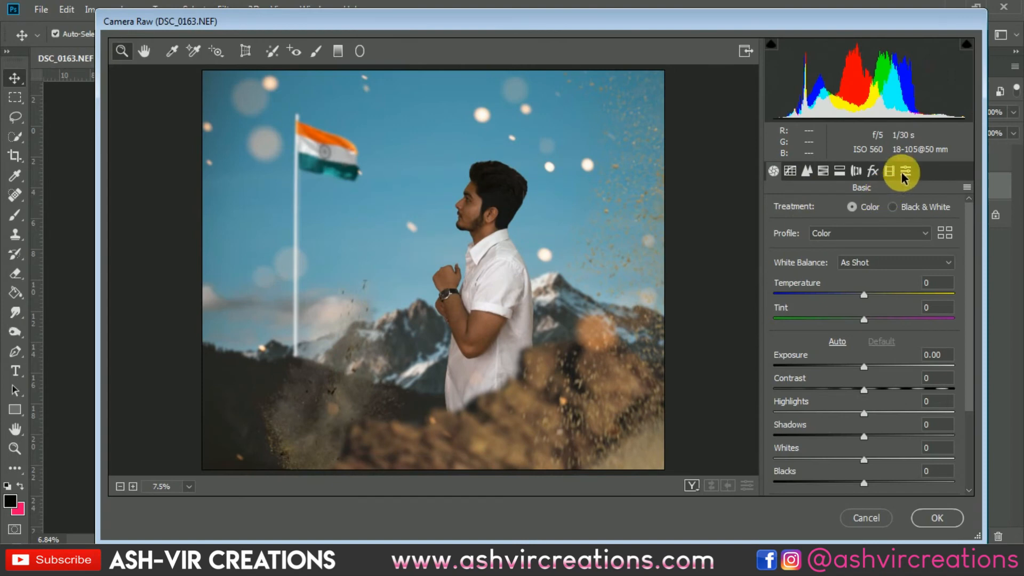
# Try several AVC presets on the composite and apply the AVC-Dirt_B_Preset-G preset.
pyautogui.click(905, 171)
pyautogui.moveTo(972, 220); pyautogui.dragTo(969, 244)
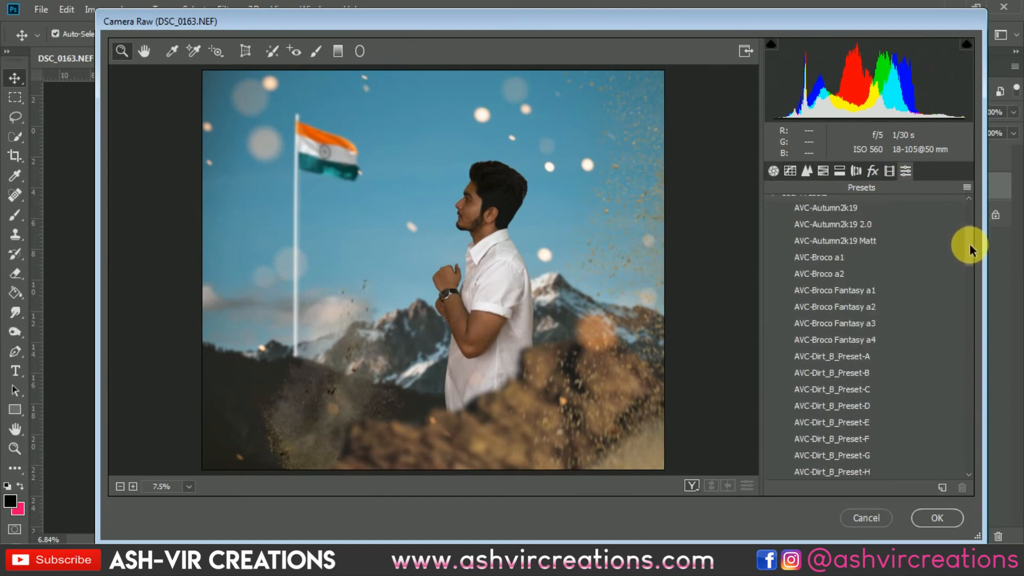
pyautogui.click(880, 279)
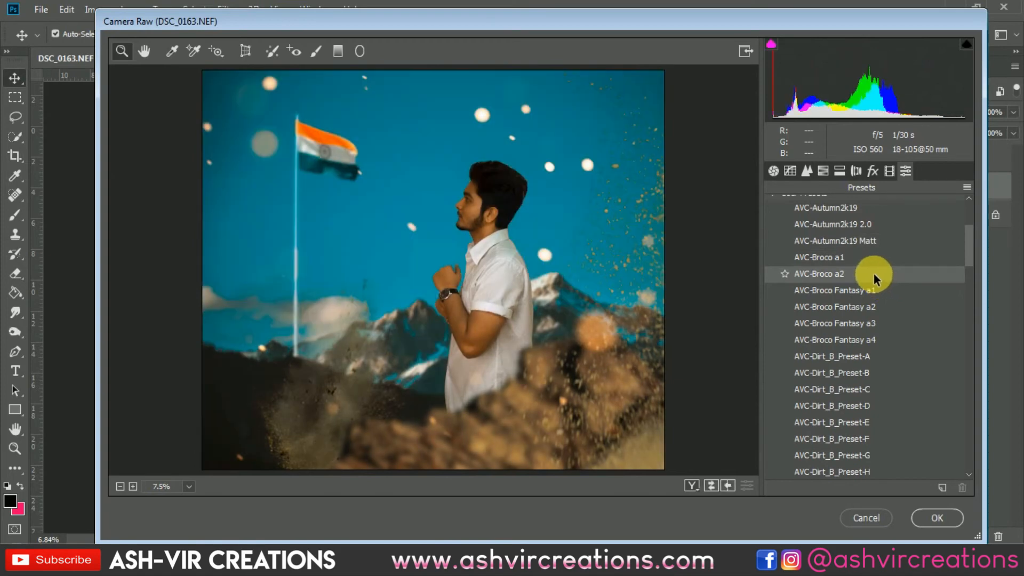
pyautogui.click(873, 255)
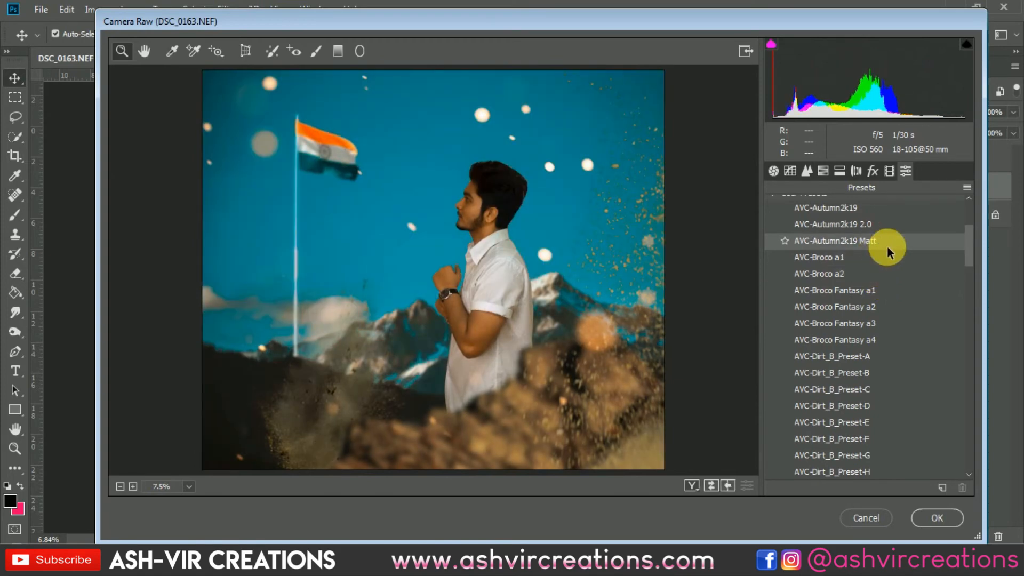
pyautogui.click(968, 237)
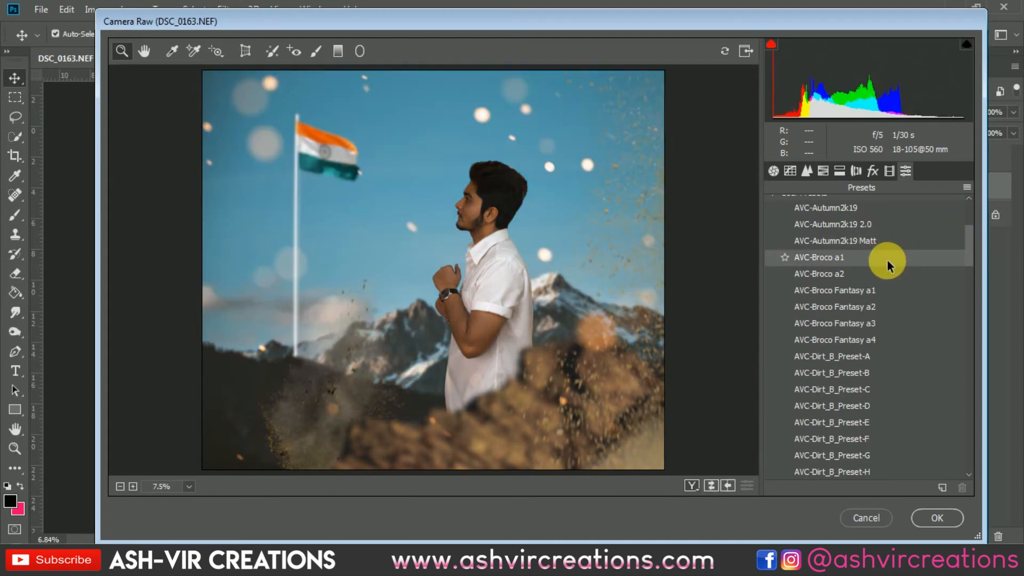
pyautogui.click(887, 259)
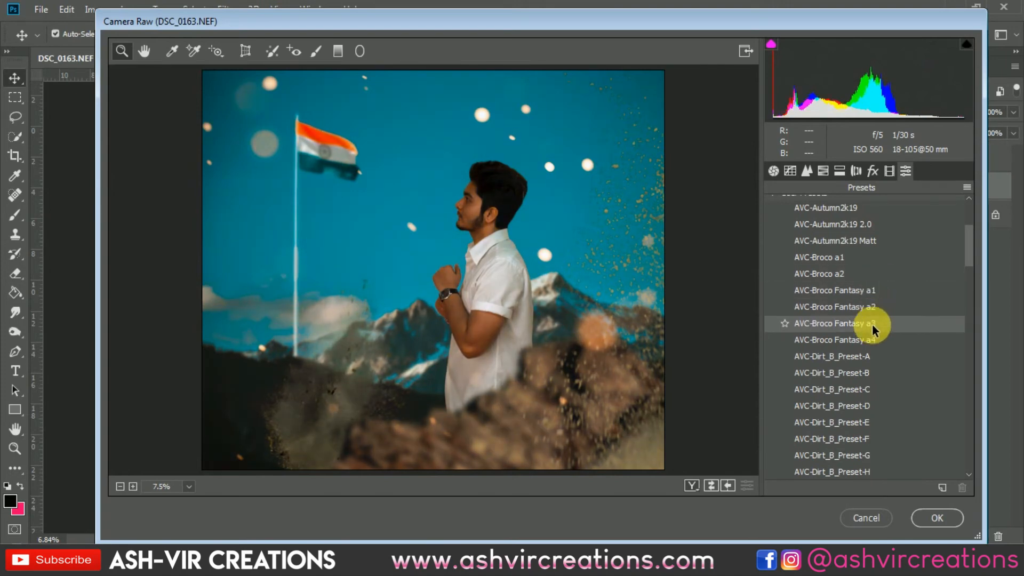
pyautogui.moveTo(971, 251); pyautogui.dragTo(970, 275)
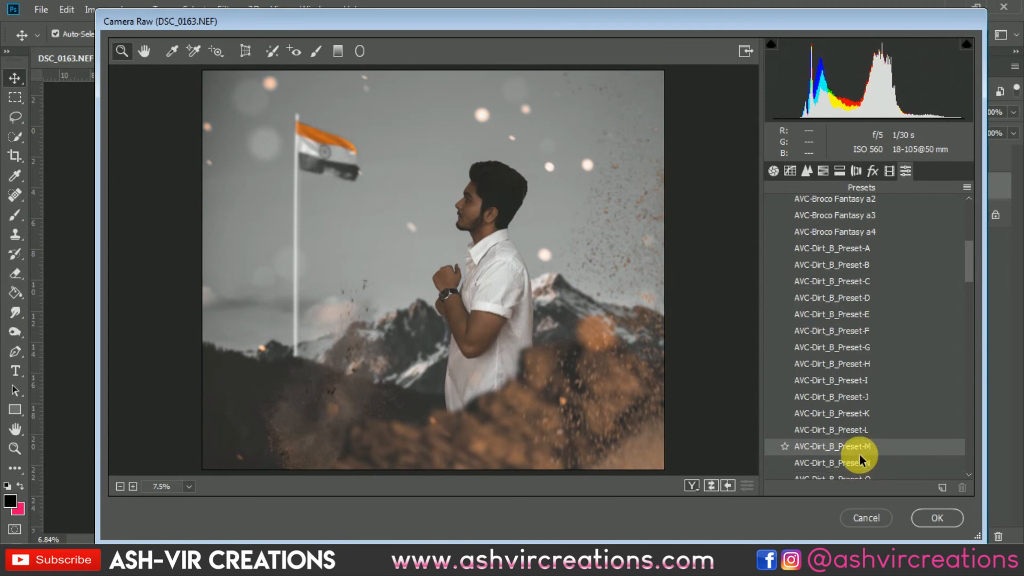
pyautogui.scroll(-1, 854, 438)
pyautogui.scroll(-1, 853, 436)
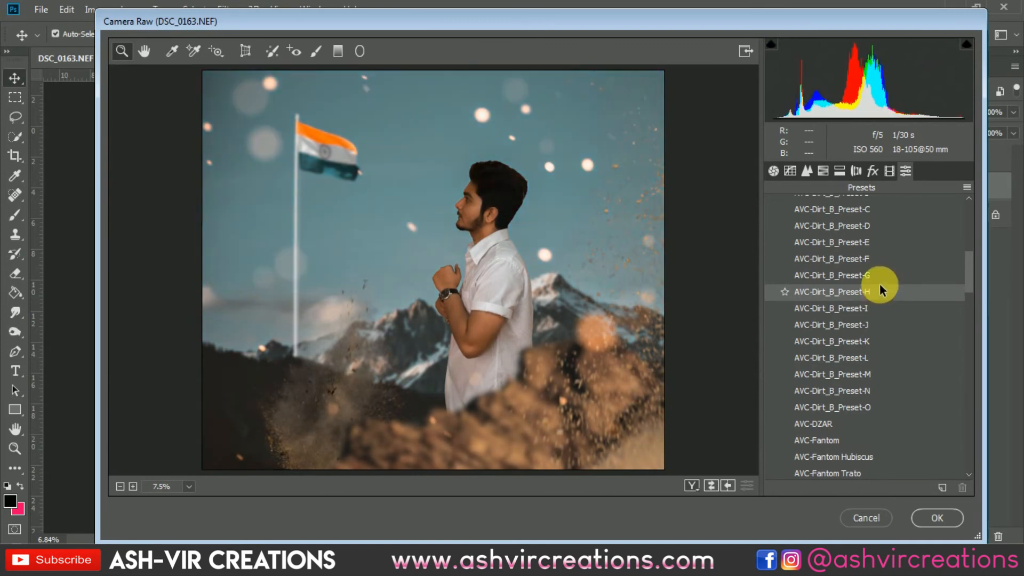
pyautogui.click(879, 281)
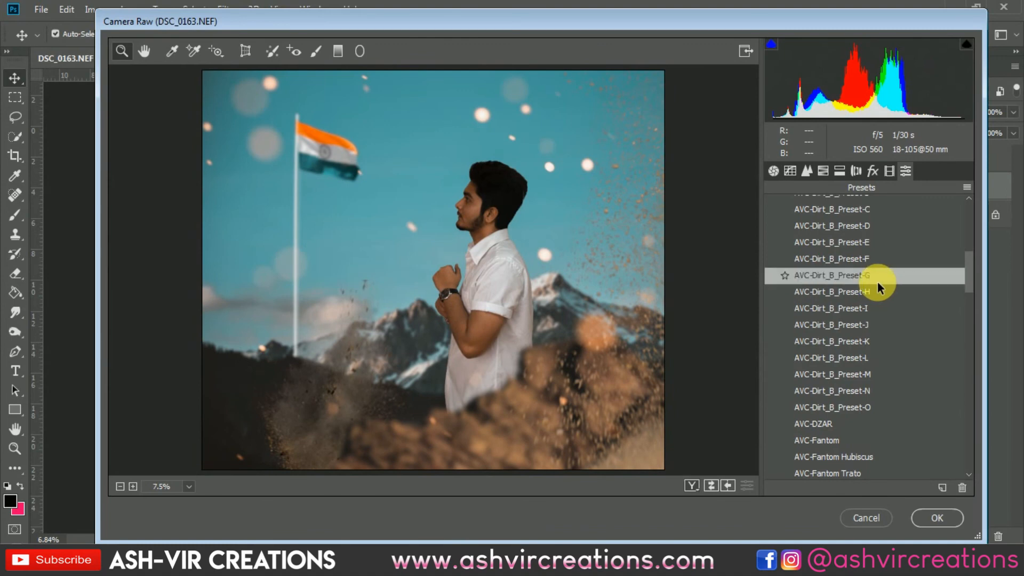
# Add a post-crop vignette with Amount -33, Midpoint 41, Roundness -5 and Feather 69.
pyautogui.click(857, 170)
pyautogui.click(873, 170)
pyautogui.moveTo(855, 375); pyautogui.dragTo(902, 449)
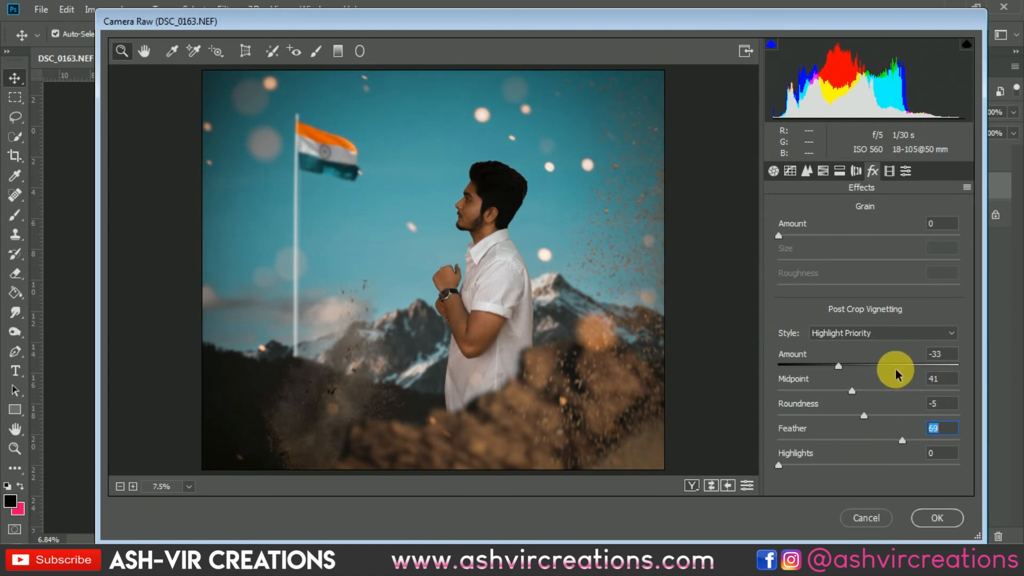
# Inspect the graded picture up close and as a whole, and review its Basic, Effects and Split Toning settings.
pyautogui.click(463, 199)
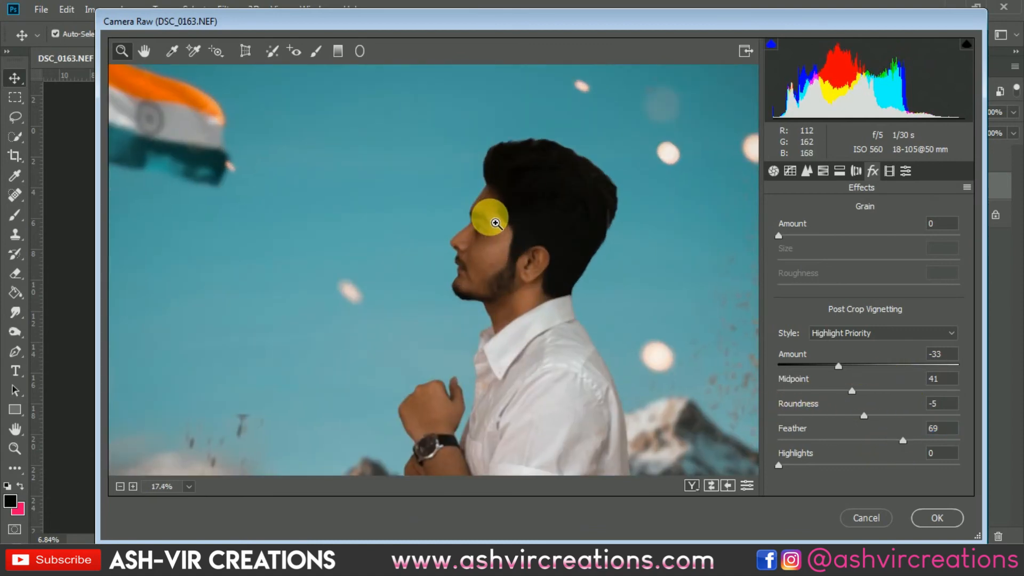
pyautogui.keyDown('alt'); pyautogui.click(462, 198); pyautogui.keyUp('alt')
pyautogui.keyDown('alt'); pyautogui.click(462, 198); pyautogui.keyUp('alt')
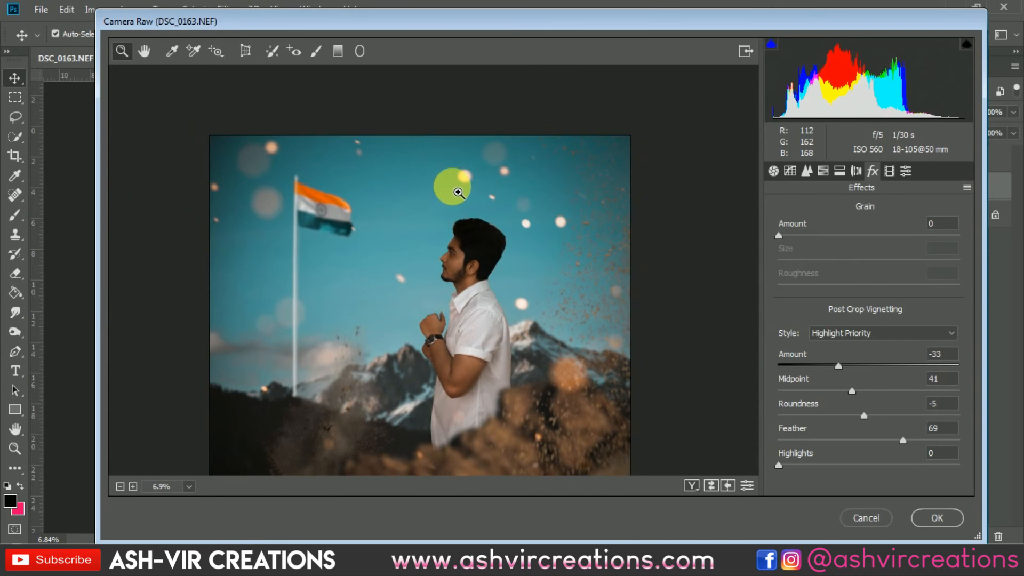
pyautogui.keyDown('alt'); pyautogui.click(600, 209); pyautogui.keyUp('alt')
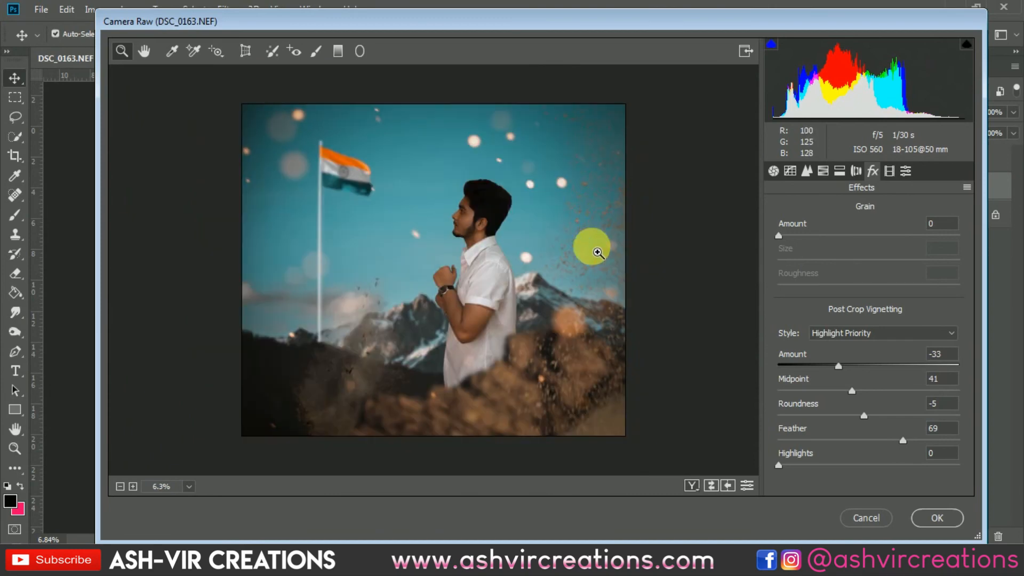
pyautogui.click(457, 269)
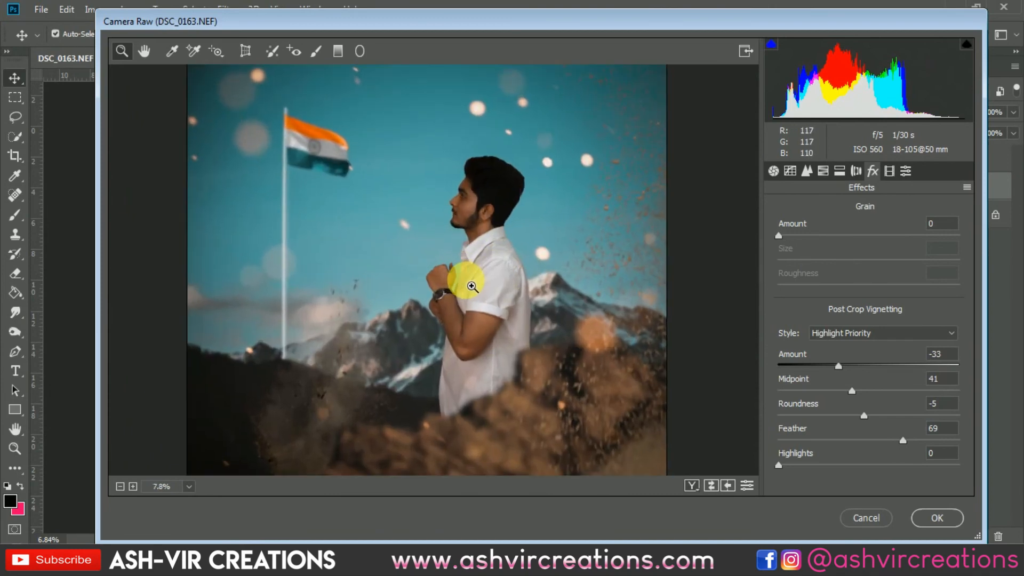
pyautogui.keyDown('alt'); pyautogui.click(464, 282); pyautogui.keyUp('alt')
pyautogui.click(774, 171)
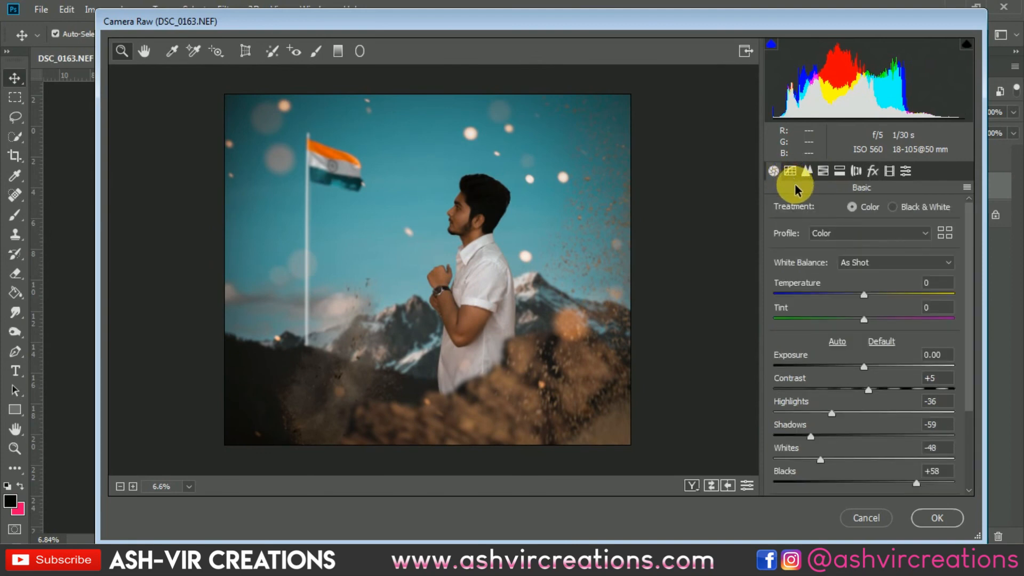
pyautogui.click(904, 171)
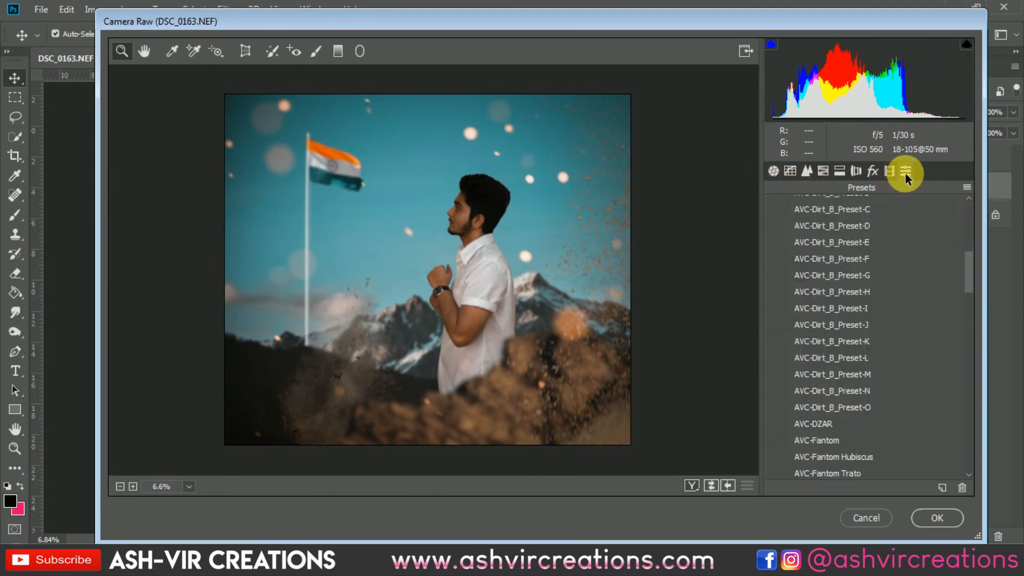
pyautogui.click(882, 172)
pyautogui.click(872, 171)
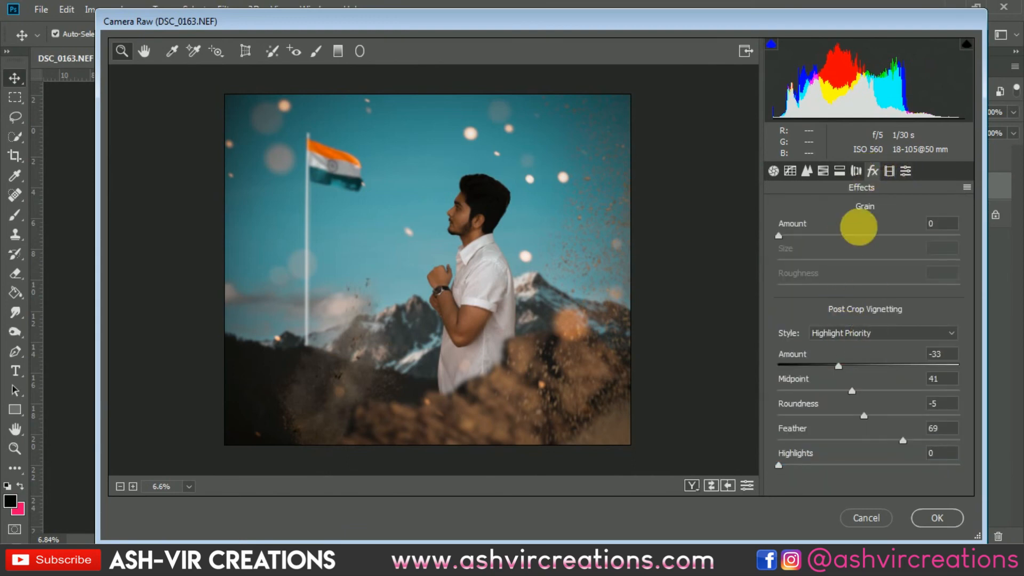
pyautogui.click(854, 171)
pyautogui.click(840, 169)
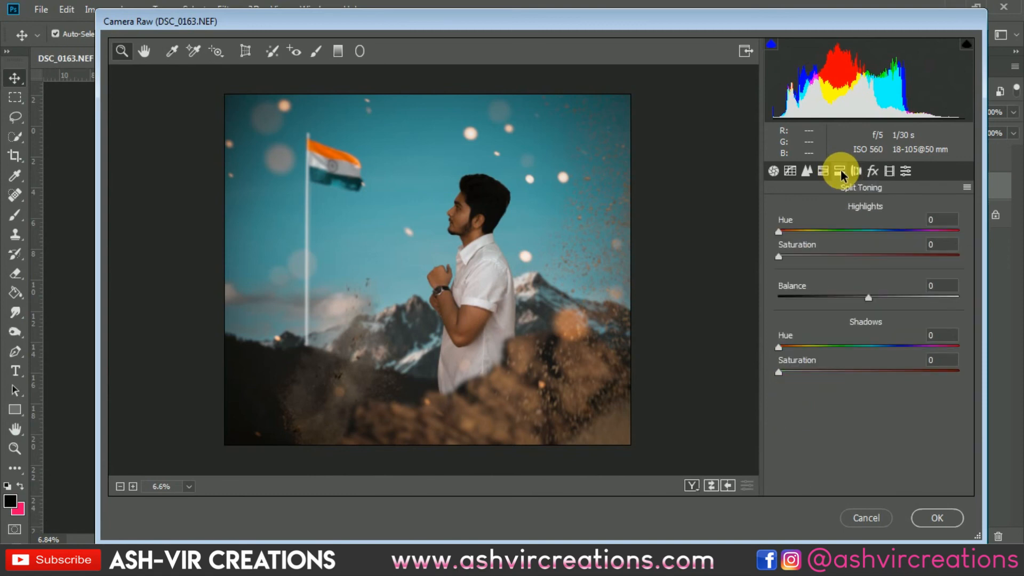
# Set the hue of the Blues to -13 in the HSL adjustments.
pyautogui.click(829, 171)
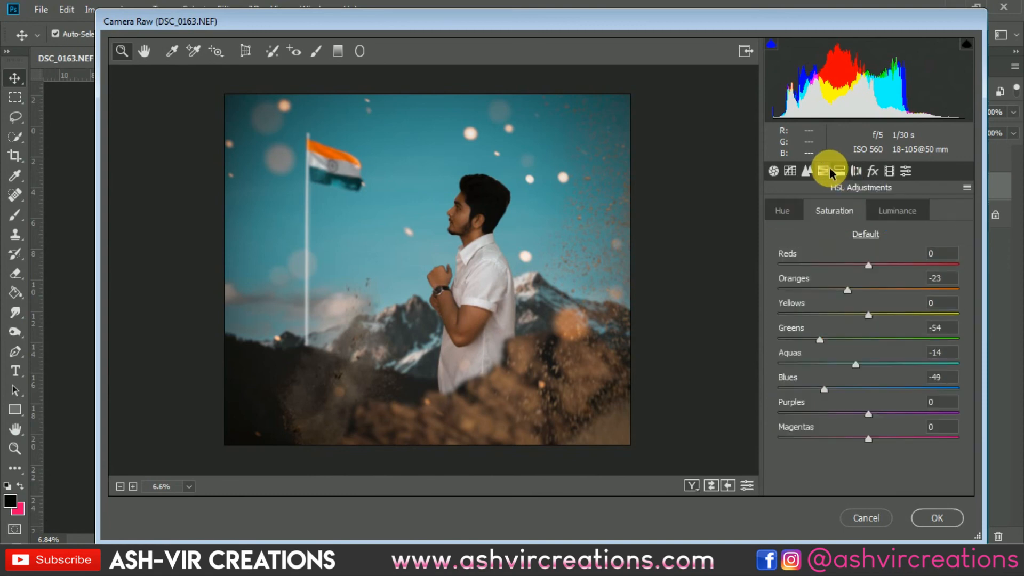
pyautogui.click(791, 212)
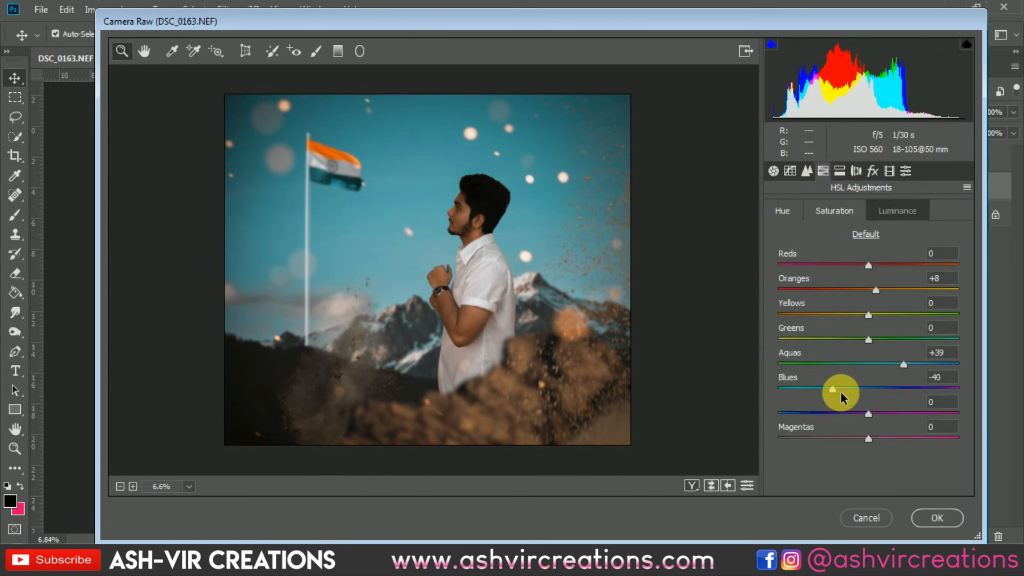
pyautogui.moveTo(835, 388); pyautogui.dragTo(858, 394)
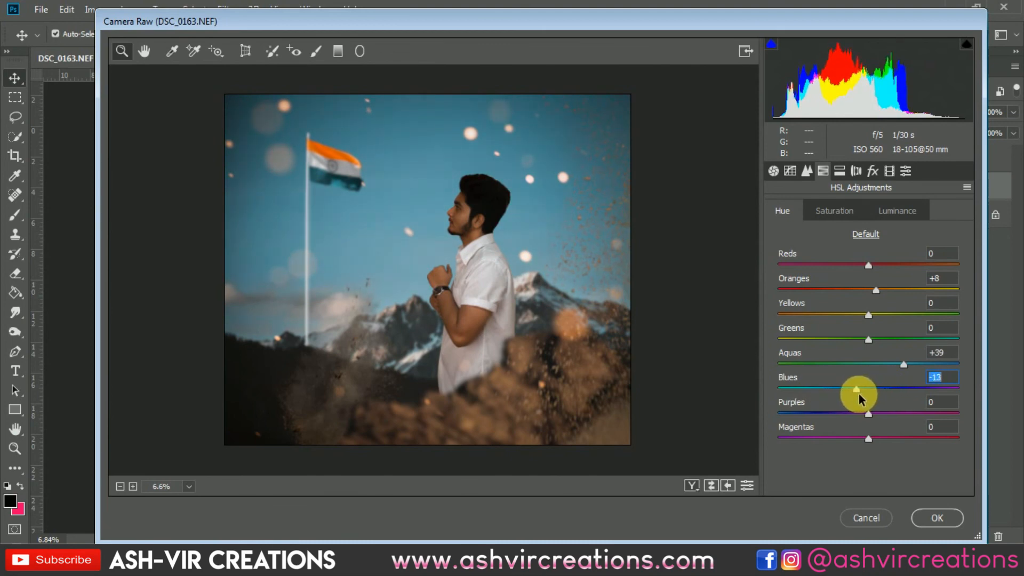
# Set the saturation of the Blues to -63 and apply the Camera Raw grading to the composite.
pyautogui.click(851, 212)
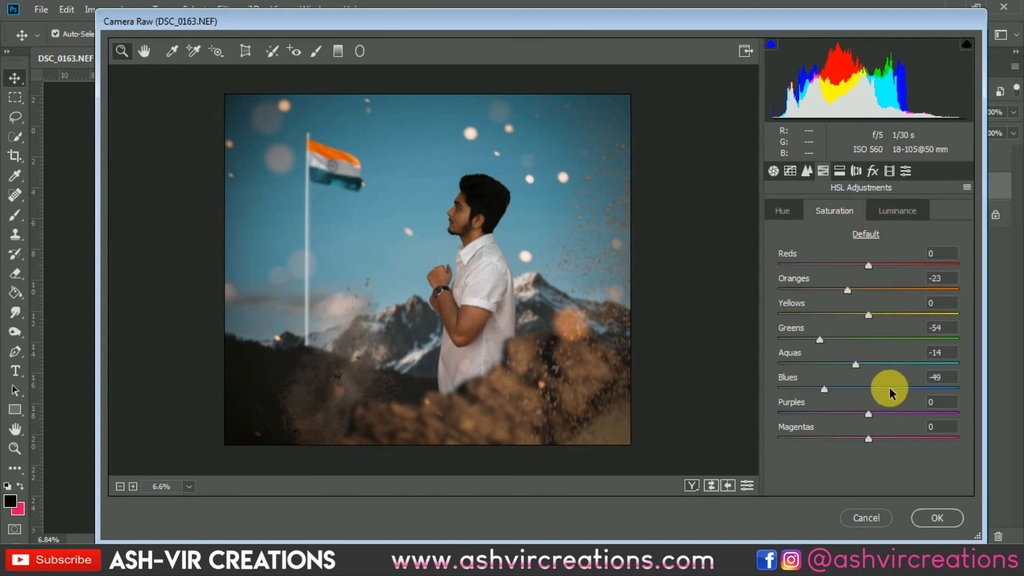
pyautogui.moveTo(887, 388); pyautogui.dragTo(812, 389)
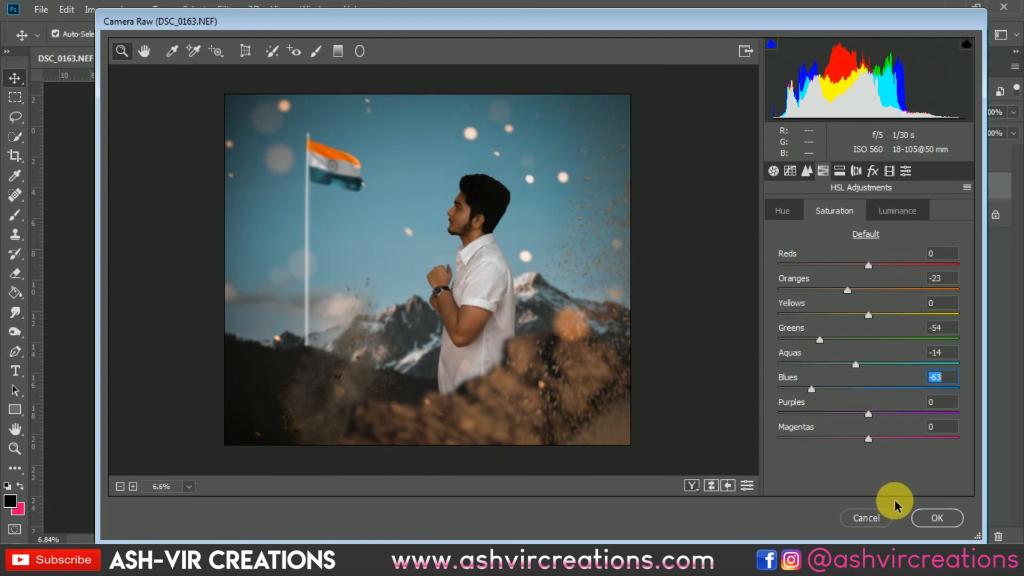
pyautogui.click(927, 517)
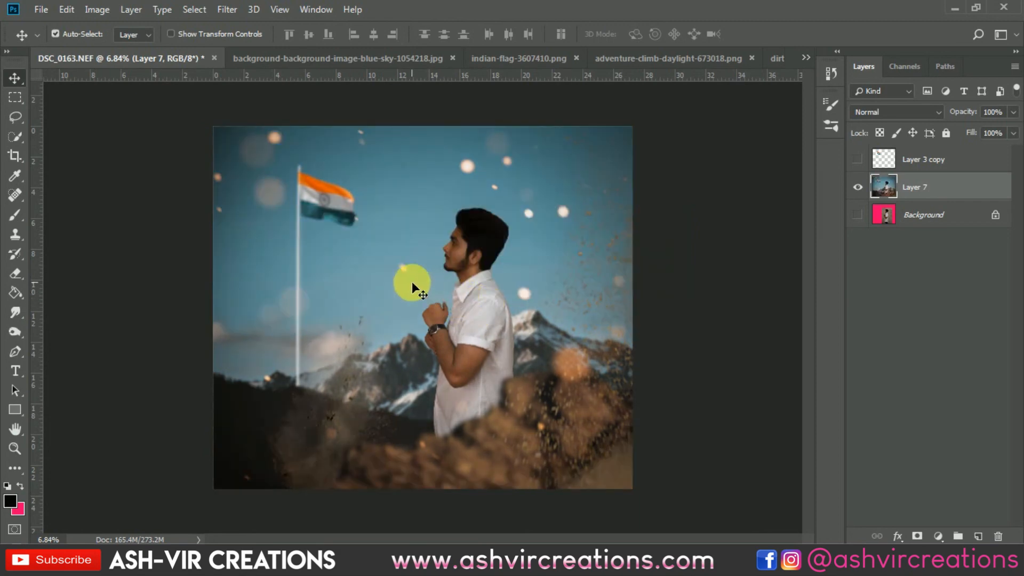
# Make the hidden flag layer, Layer 3 copy, visible above the graded composite.
pyautogui.hotkey('ctrl', '0')
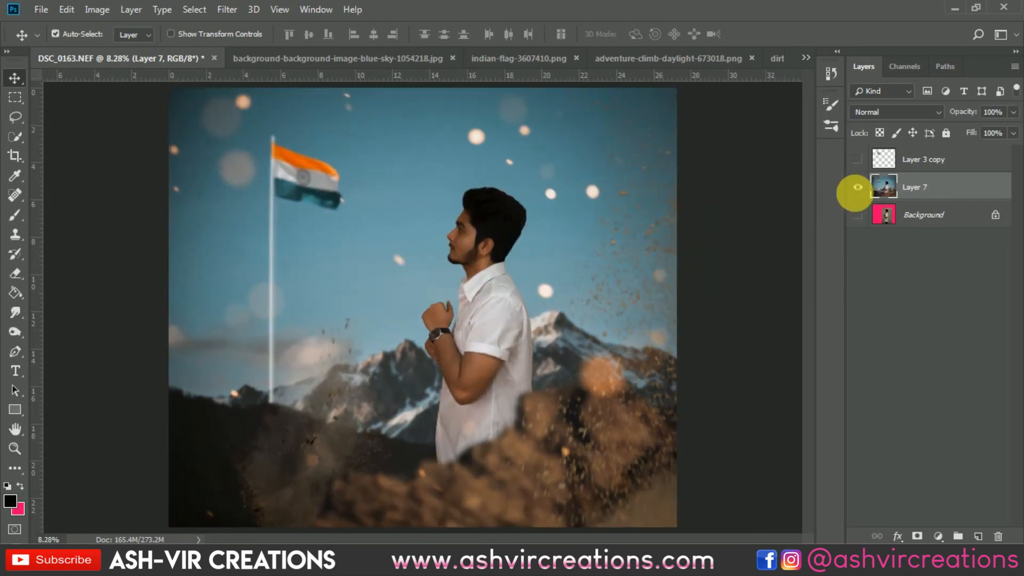
pyautogui.click(858, 160)
pyautogui.click(858, 160)
pyautogui.click(858, 160)
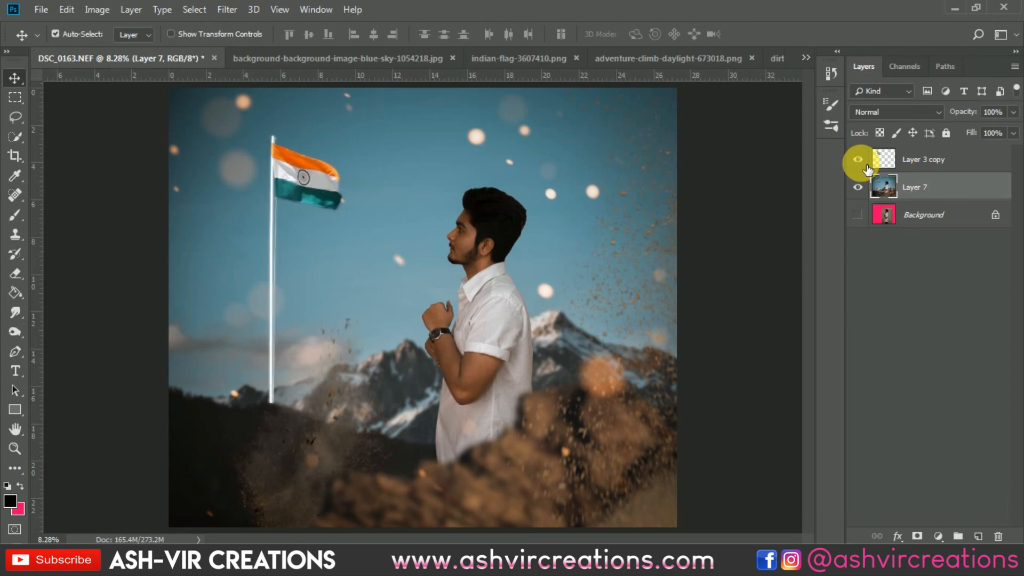
# Apply a Gaussian Blur with a radius of 19.4 pixels to the flag layer, Layer 3 copy.
pyautogui.click(915, 160)
pyautogui.click(235, 11)
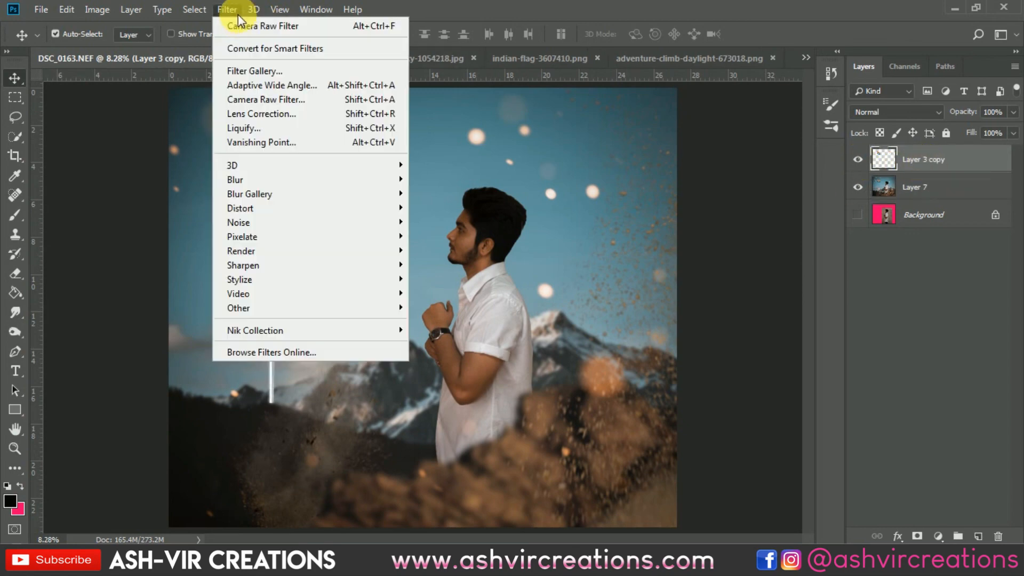
pyautogui.moveTo(245, 178)
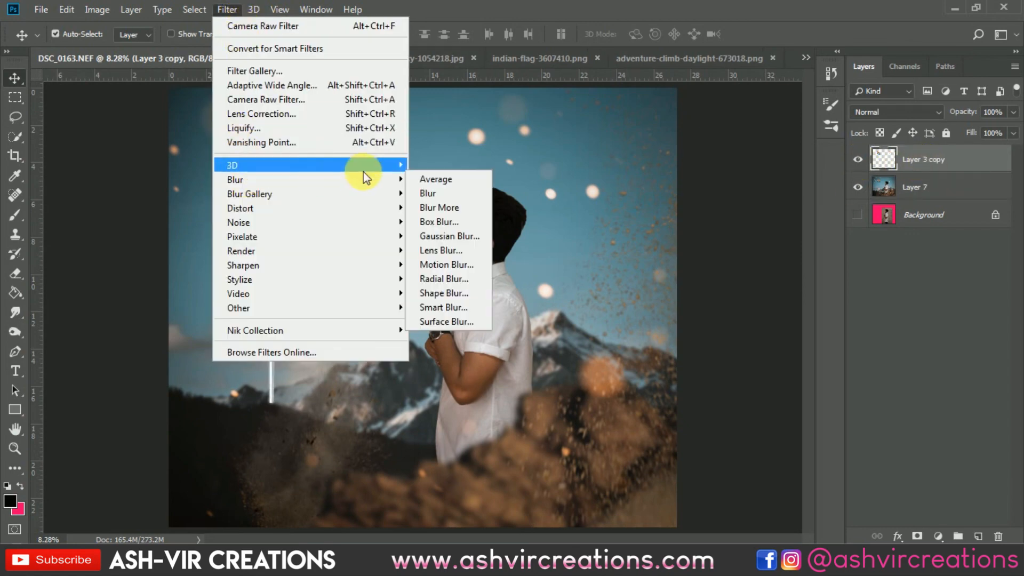
pyautogui.click(434, 231)
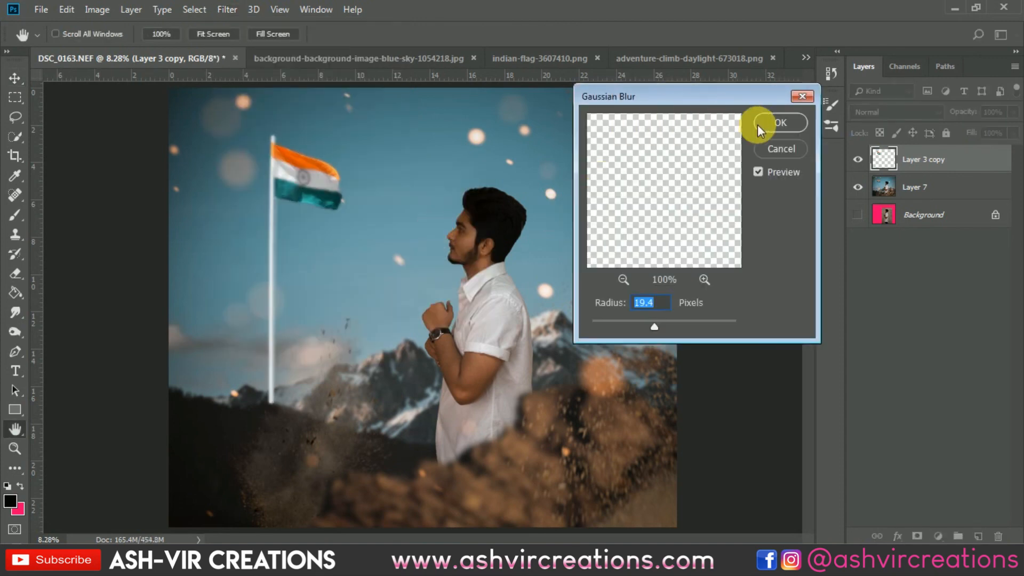
pyautogui.click(760, 124)
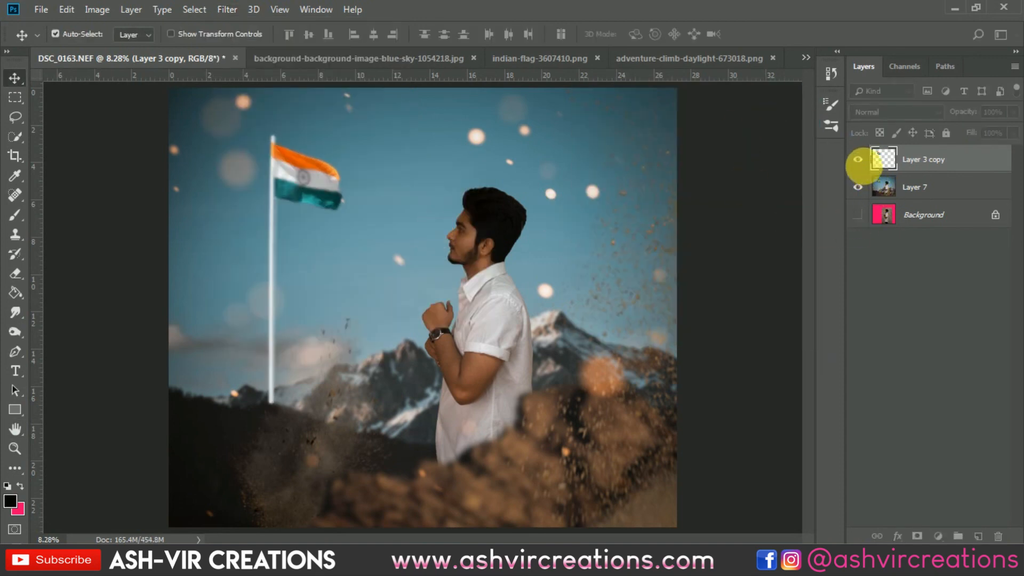
# Compare the flag up close with and without the blurred Layer 3 copy, leaving that layer visible.
pyautogui.click(857, 158)
pyautogui.scroll(3, 258, 219)
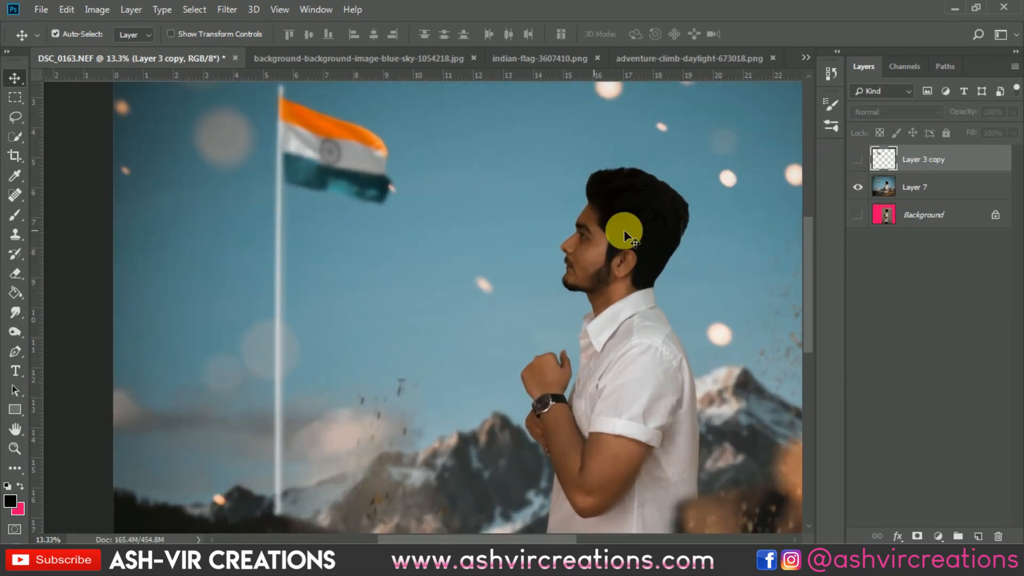
pyautogui.click(858, 159)
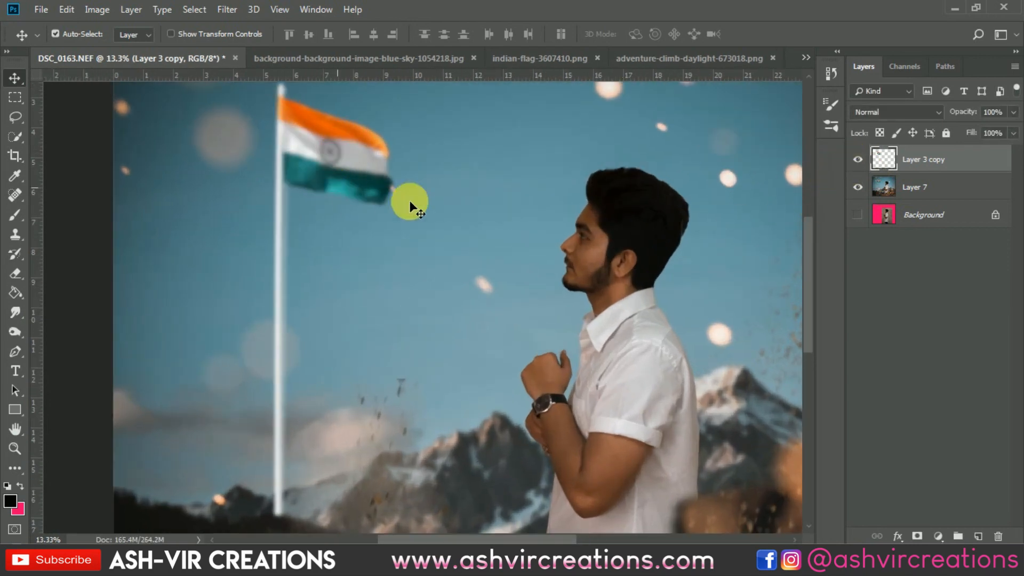
# Erase the excess blur along the lower flagpole on Layer 3 copy using a soft 1400-pixel Eraser.
pyautogui.click(857, 159)
pyautogui.click(858, 159)
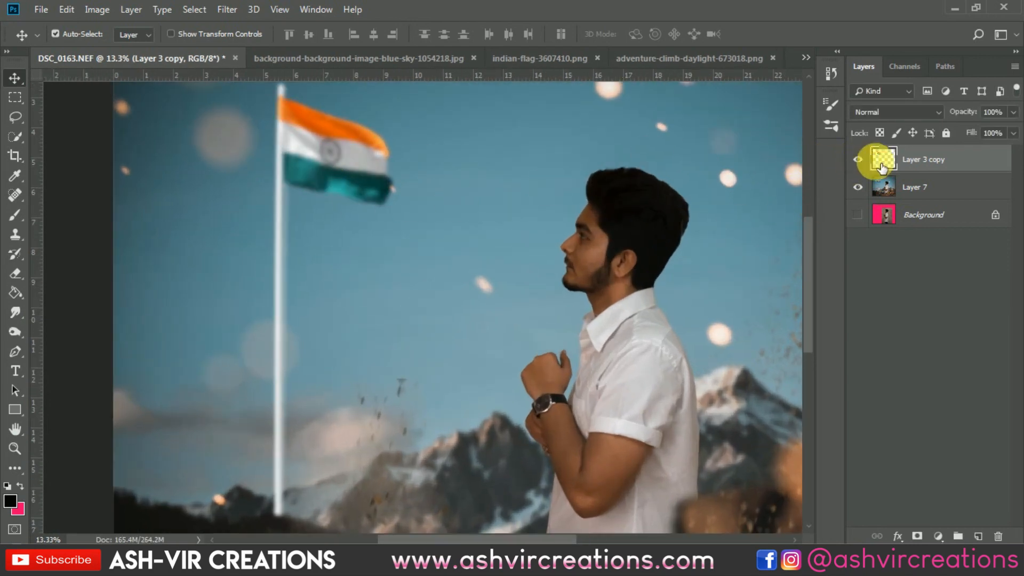
pyautogui.scroll(-1, 443, 228)
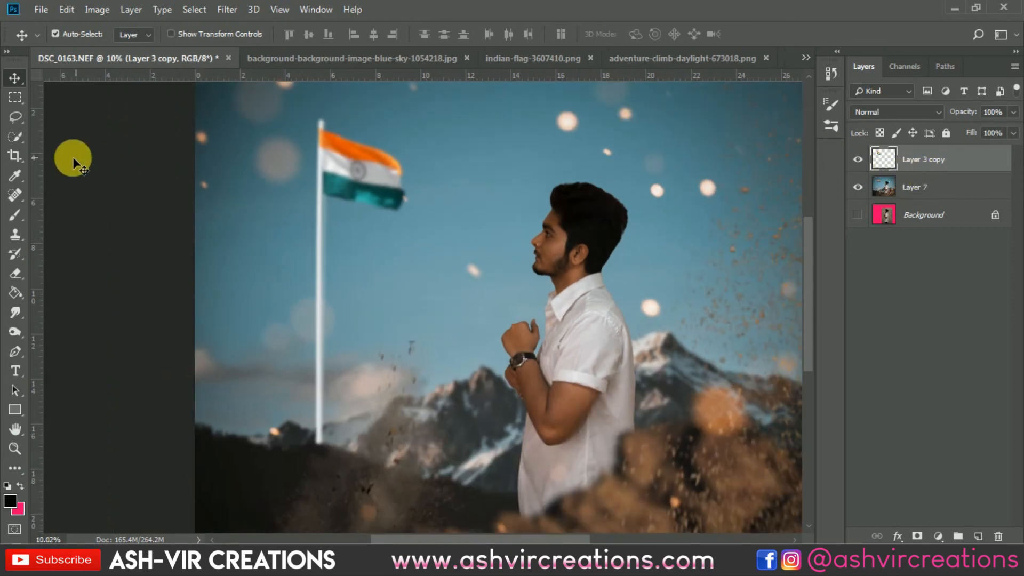
pyautogui.click(15, 274)
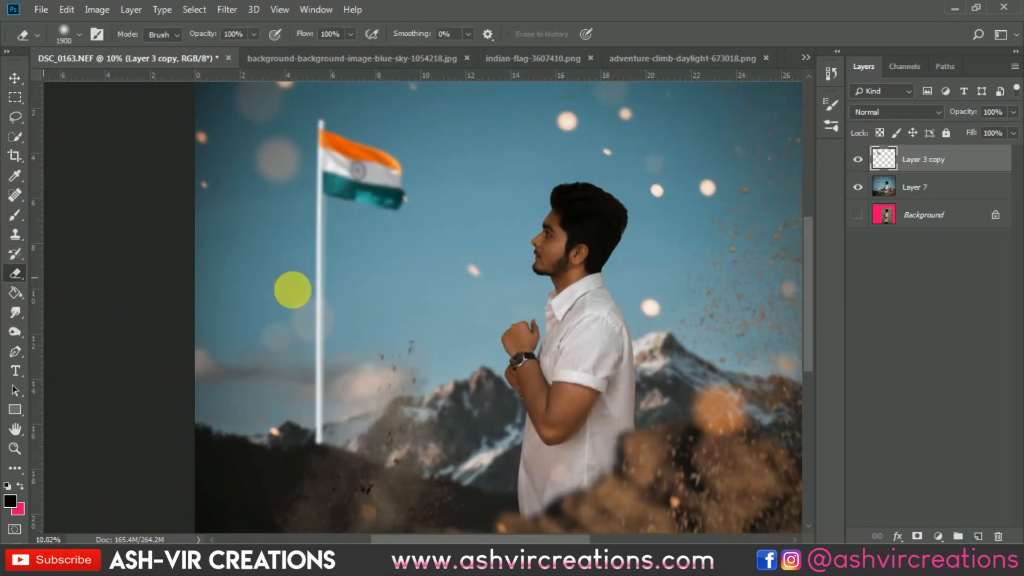
pyautogui.rightClick(331, 344)
pyautogui.click(330, 344)
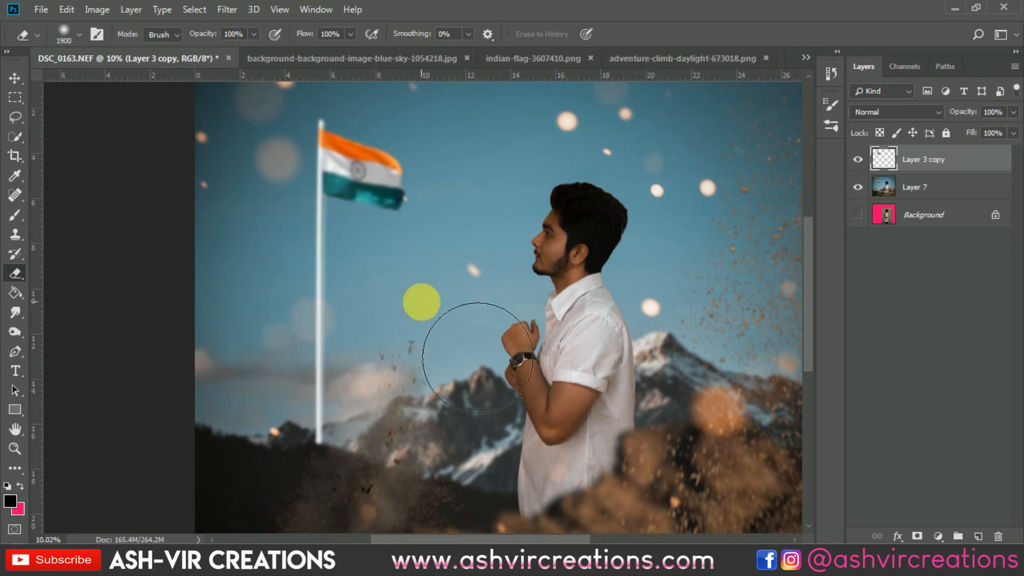
pyautogui.press('[')
pyautogui.press('[')
pyautogui.press('[')
pyautogui.press('[')
pyautogui.press('[')
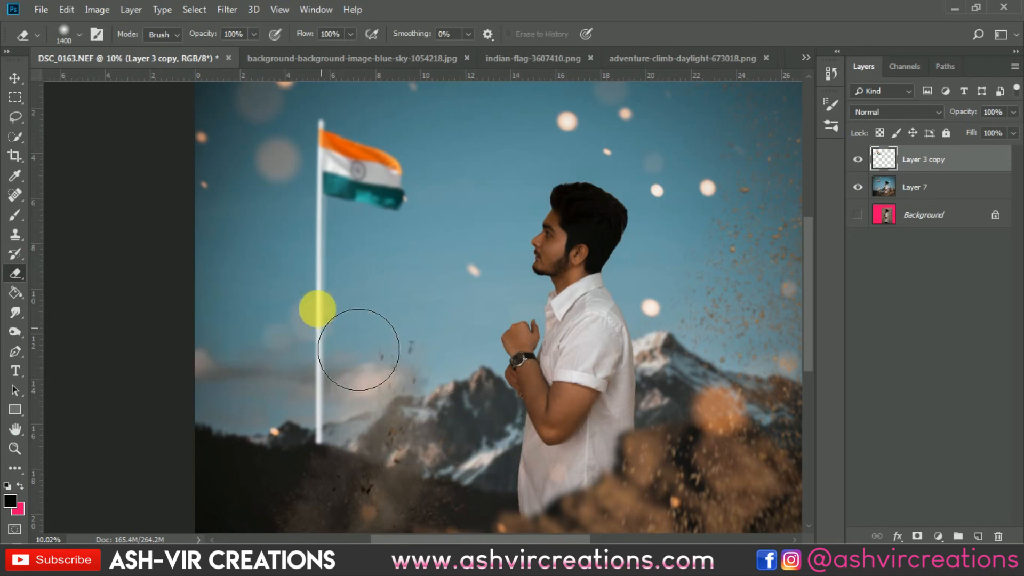
pyautogui.moveTo(347, 380)
pyautogui.mouseDown()
pyautogui.moveTo(356, 322)
pyautogui.moveTo(350, 304)
pyautogui.moveTo(333, 302)
pyautogui.moveTo(326, 149)
pyautogui.moveTo(309, 270)
pyautogui.moveTo(310, 287)
pyautogui.moveTo(318, 215)
pyautogui.moveTo(326, 359)
pyautogui.moveTo(342, 332)
pyautogui.moveTo(661, 420)
pyautogui.mouseUp()
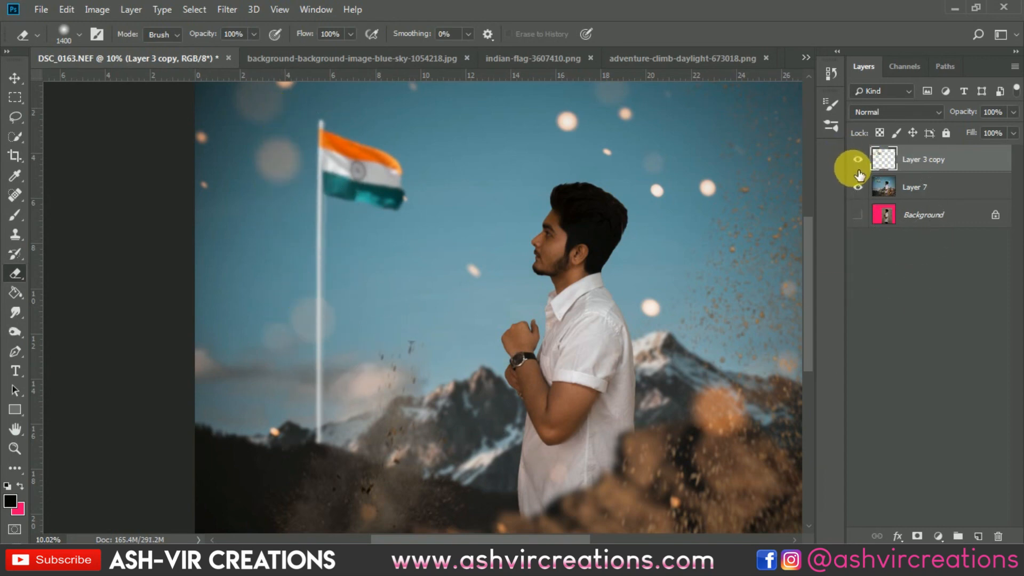
# Compare the whole composite with and without the partly erased Layer 3 copy, leaving that layer visible.
pyautogui.click(859, 159)
pyautogui.click(860, 159)
pyautogui.click(860, 159)
pyautogui.click(860, 159)
pyautogui.click(865, 159)
pyautogui.click(864, 160)
pyautogui.click(864, 160)
pyautogui.click(865, 160)
pyautogui.click(864, 159)
pyautogui.click(858, 159)
# Merge Layer 3 copy and Layer 7 into a single layer and switch to the Move tool.
pyautogui.keyDown('shift'); pyautogui.click(918, 185); pyautogui.keyUp('shift')
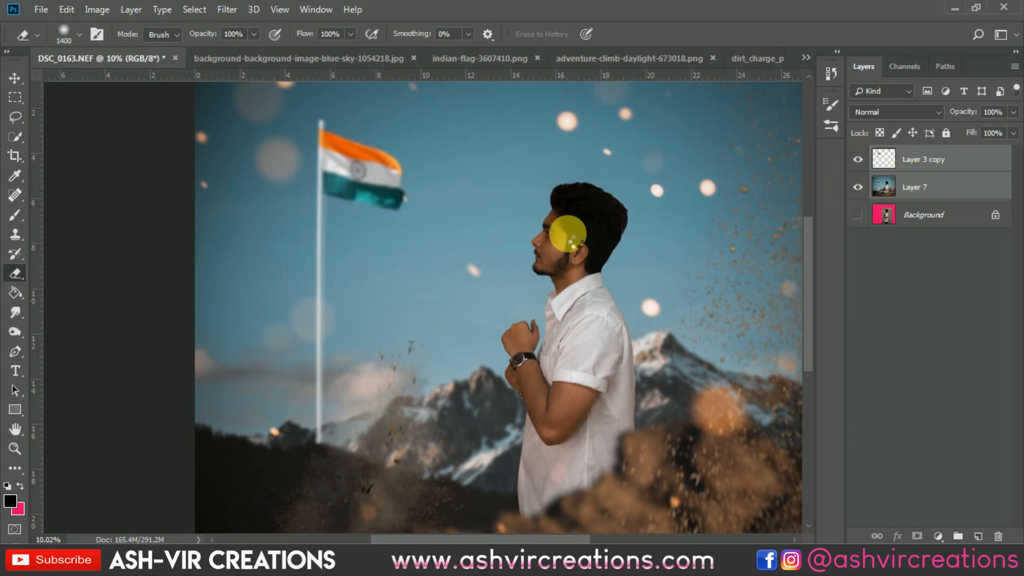
pyautogui.hotkey('ctrl', 'e')
pyautogui.press('v')
# Make the Background layer visible and compare the original photo with the finished composite, leaving the merged layer shown.
pyautogui.hotkey('ctrl', '-')
pyautogui.hotkey('ctrl', '-')
pyautogui.hotkey('ctrl', '-')
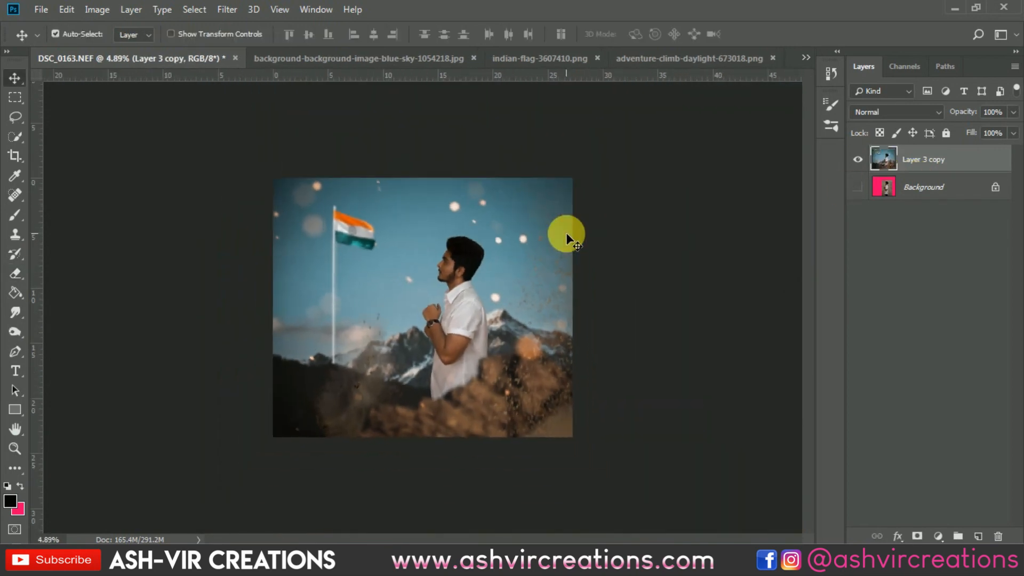
pyautogui.hotkey('ctrl', '+')
pyautogui.hotkey('ctrl', '+')
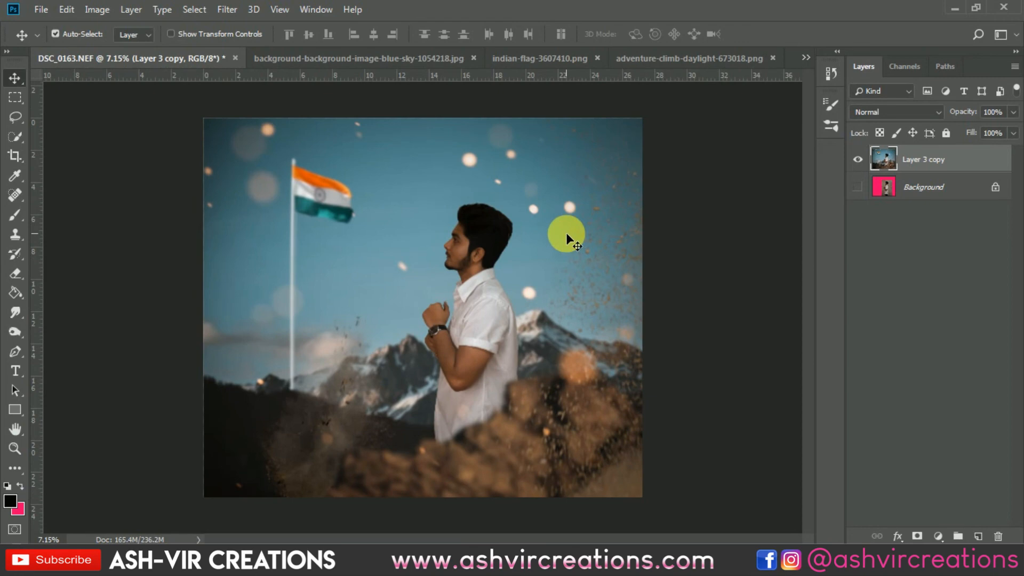
pyautogui.hotkey('ctrl', '+')
pyautogui.click(857, 187)
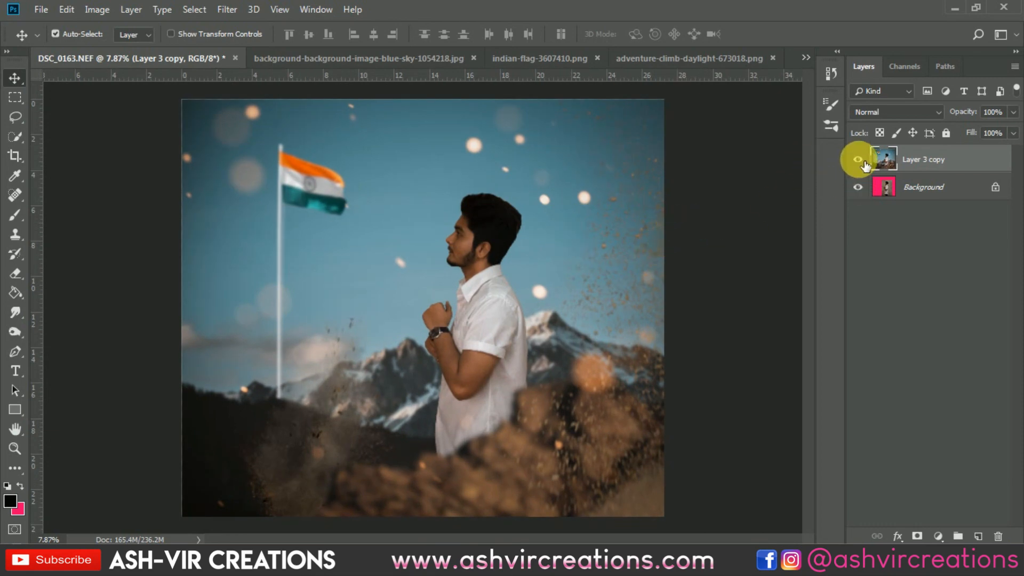
pyautogui.click(857, 160)
pyautogui.click(859, 160)
pyautogui.click(858, 160)
pyautogui.click(858, 160)
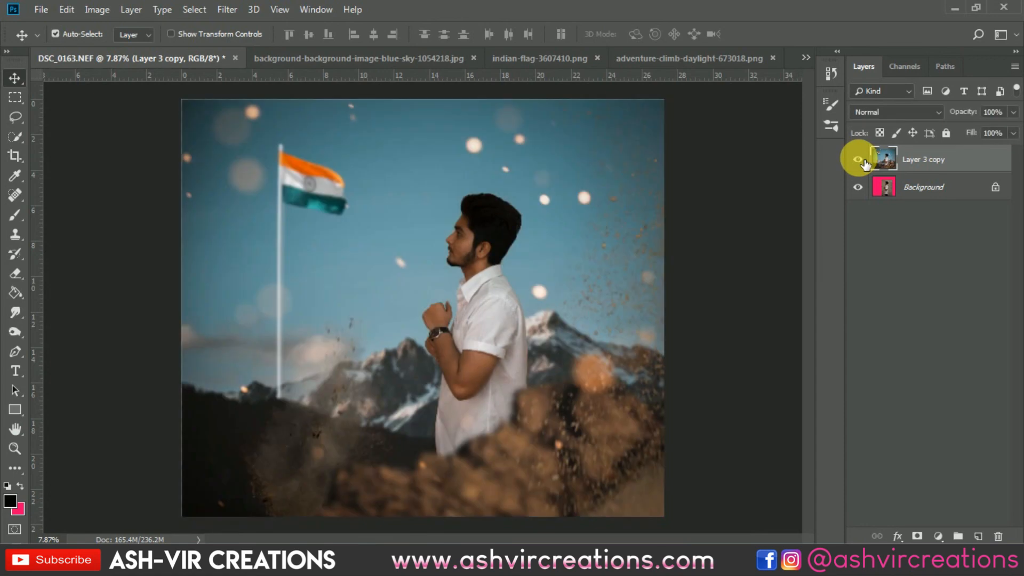